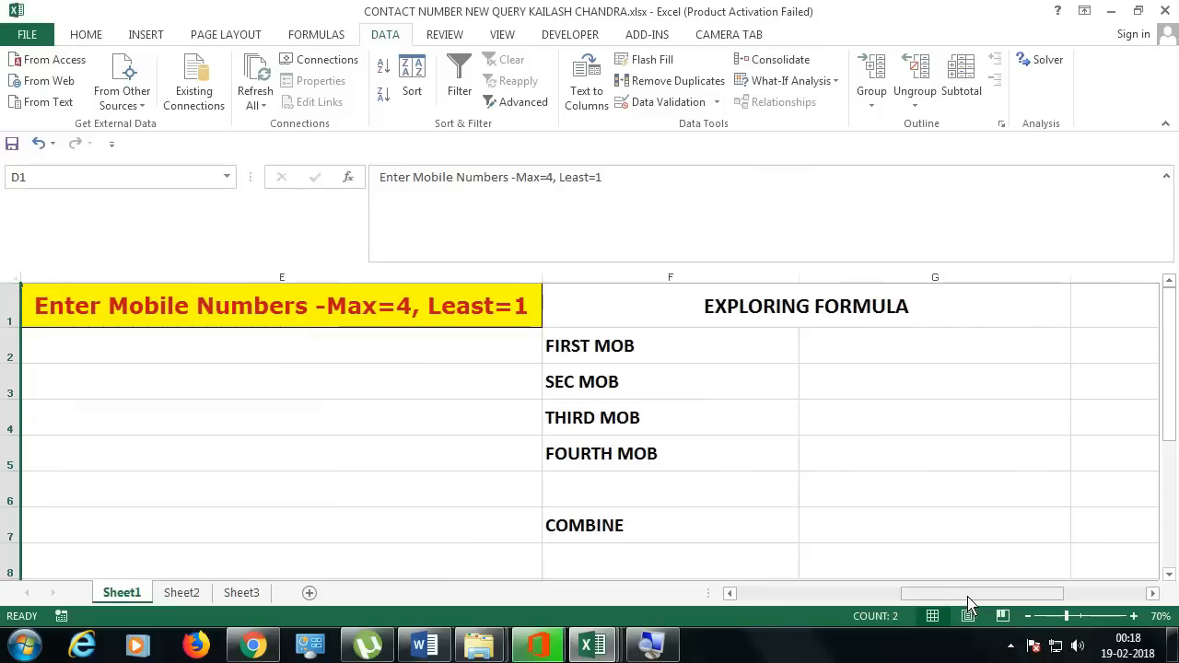
# Step: Look over the four MOB labels and the mobile-number column E, selecting cell E2
pyautogui.click(856, 360)
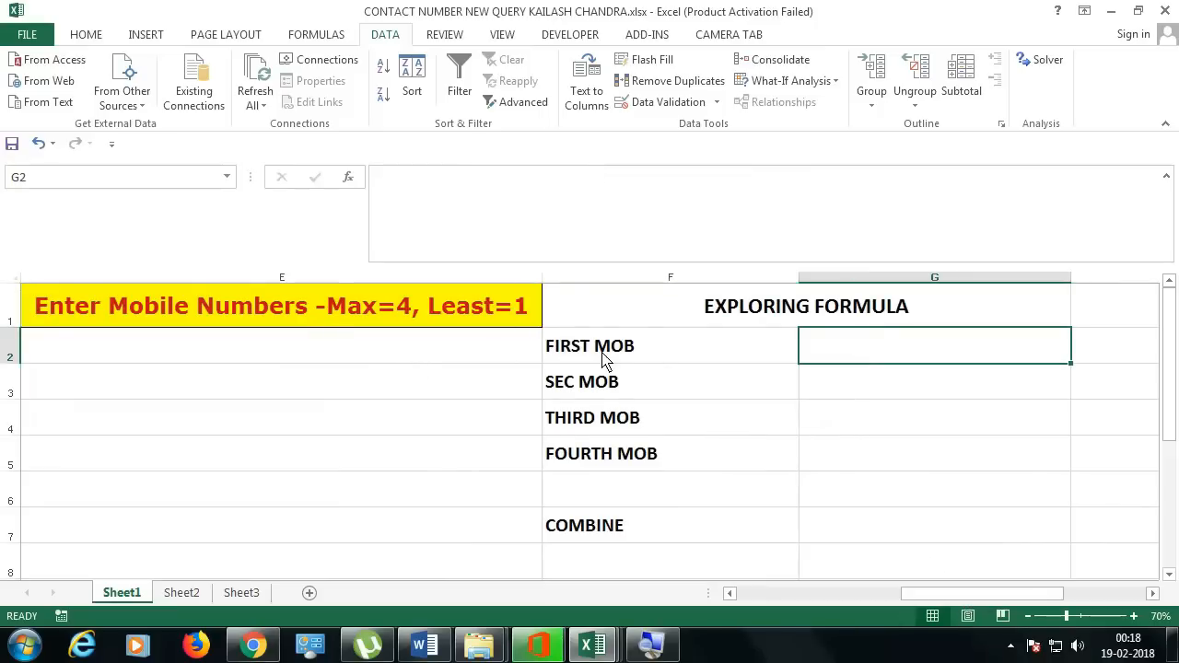
pyautogui.click(643, 357)
pyautogui.click(654, 391)
pyautogui.click(659, 420)
pyautogui.click(677, 452)
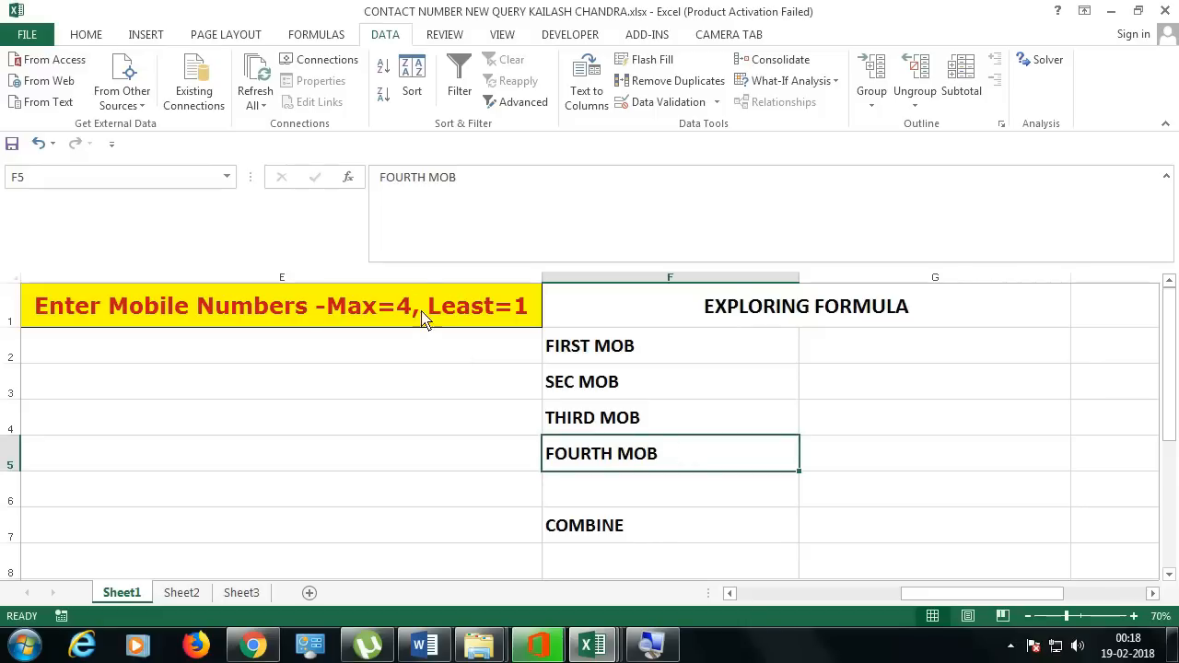
pyautogui.click(415, 277)
pyautogui.click(386, 357)
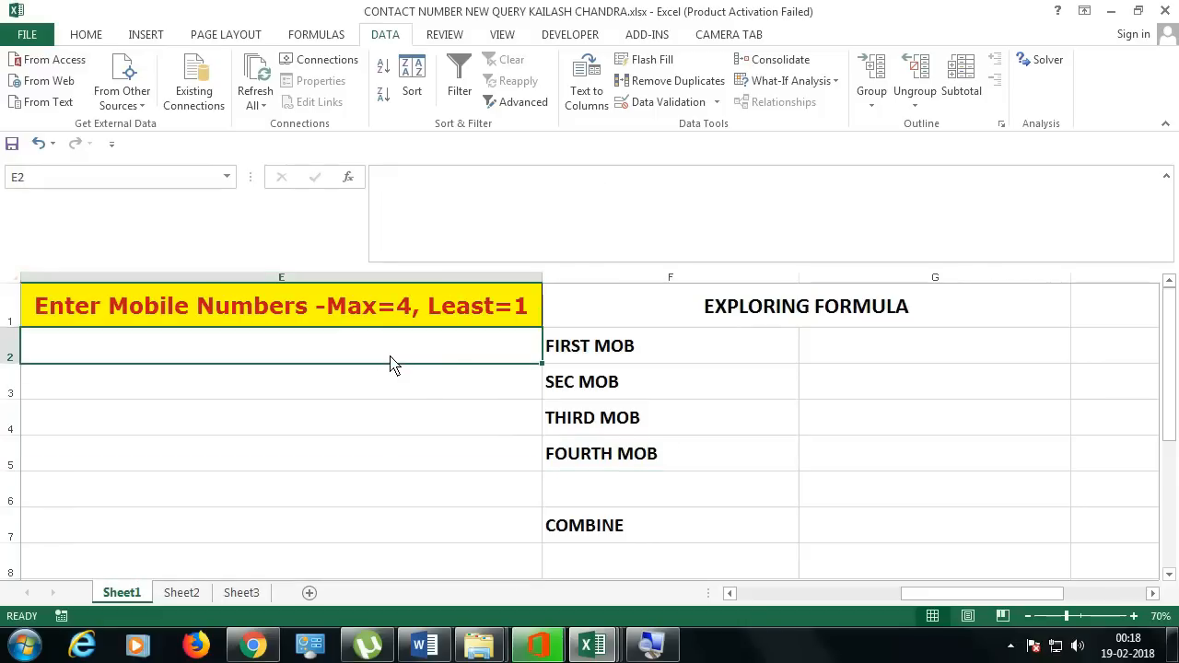
# Step: In G2, enter an IF test of whether LEN(E2) equals 10, accepting Excel's correction
pyautogui.click(882, 361)
pyautogui.write('=IF(')
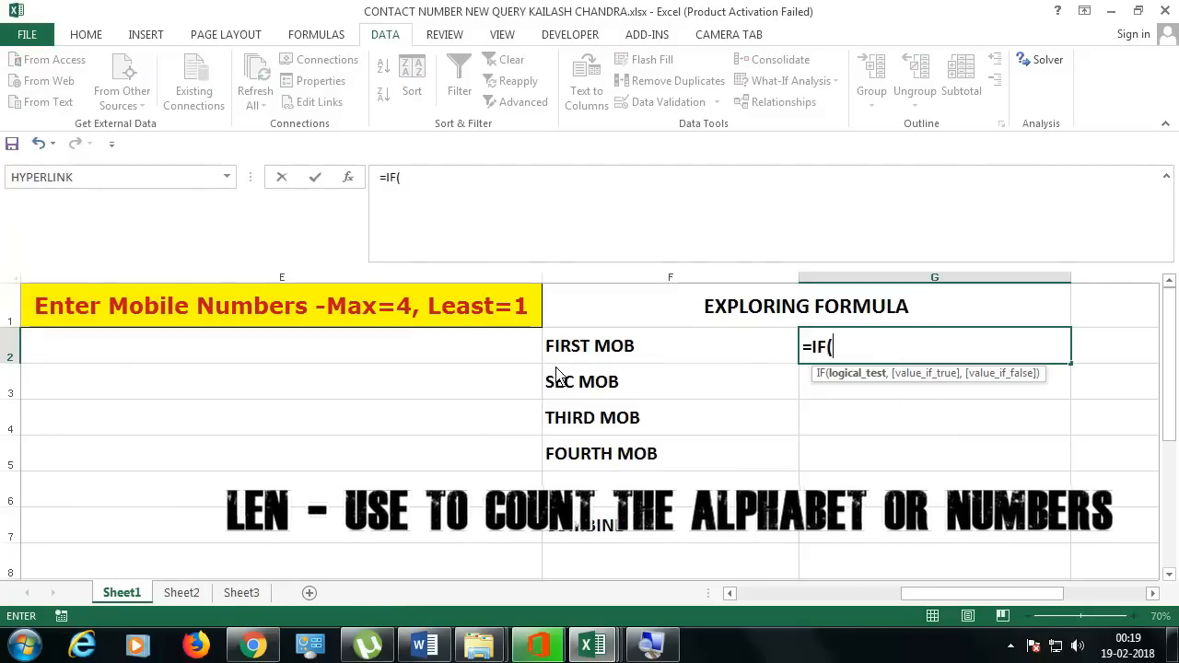
pyautogui.write('LEN')
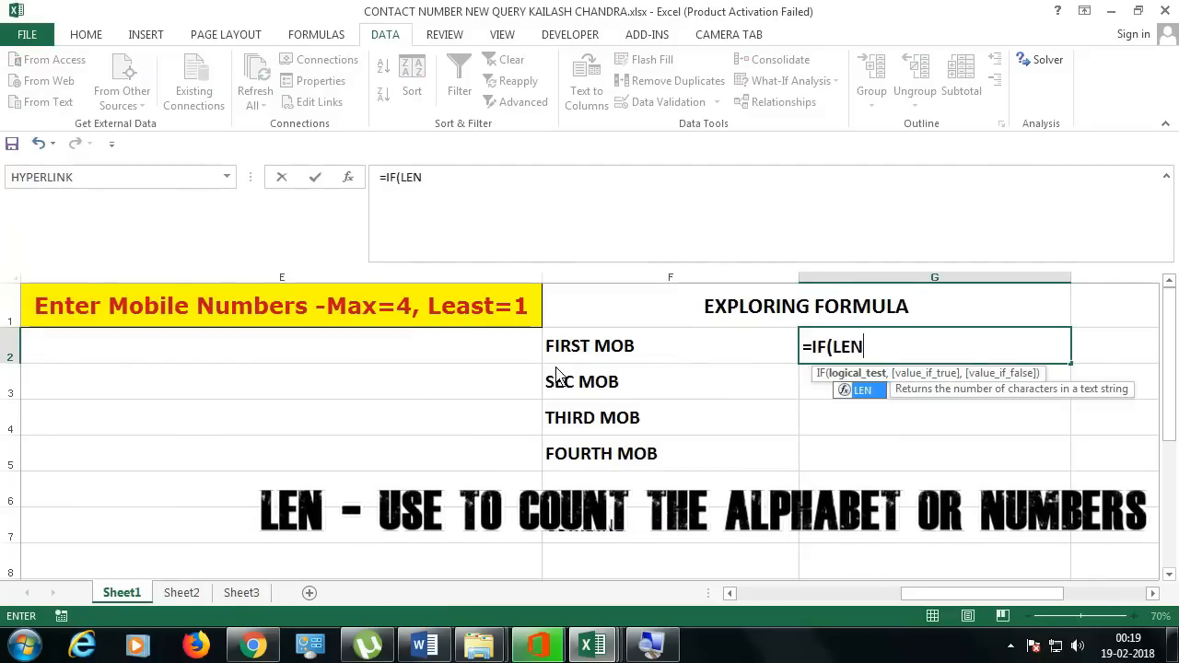
pyautogui.write('(')
pyautogui.click(373, 357)
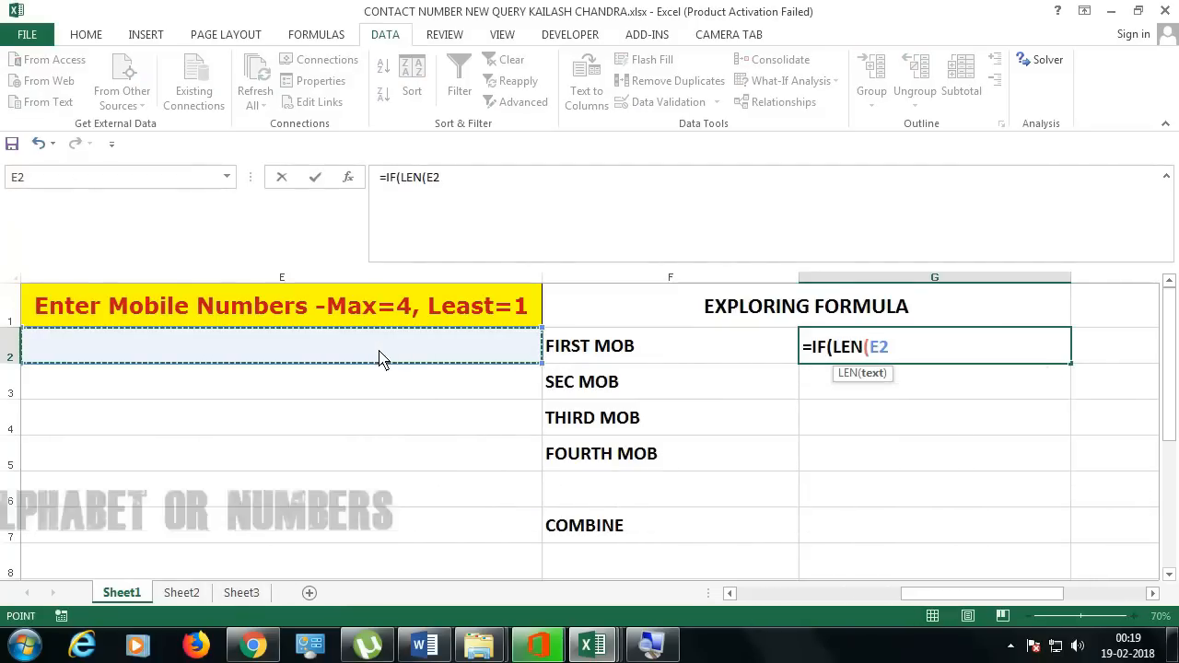
pyautogui.write(')')
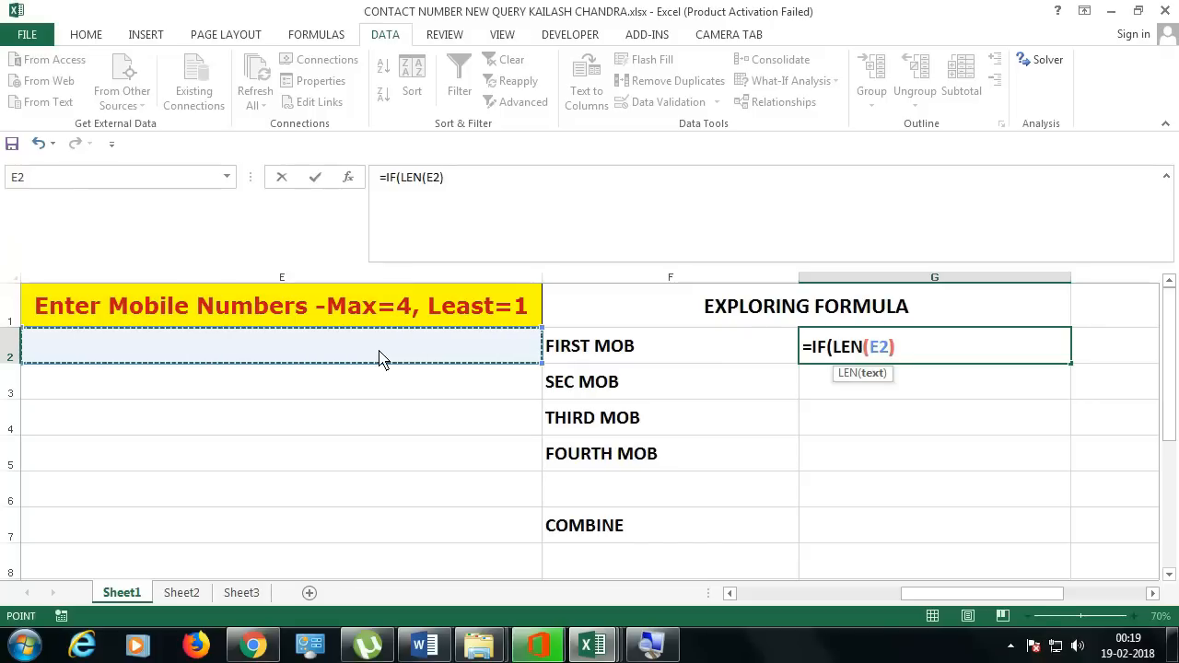
pyautogui.write('=10M')
pyautogui.press('BackSpace')
pyautogui.write(',')
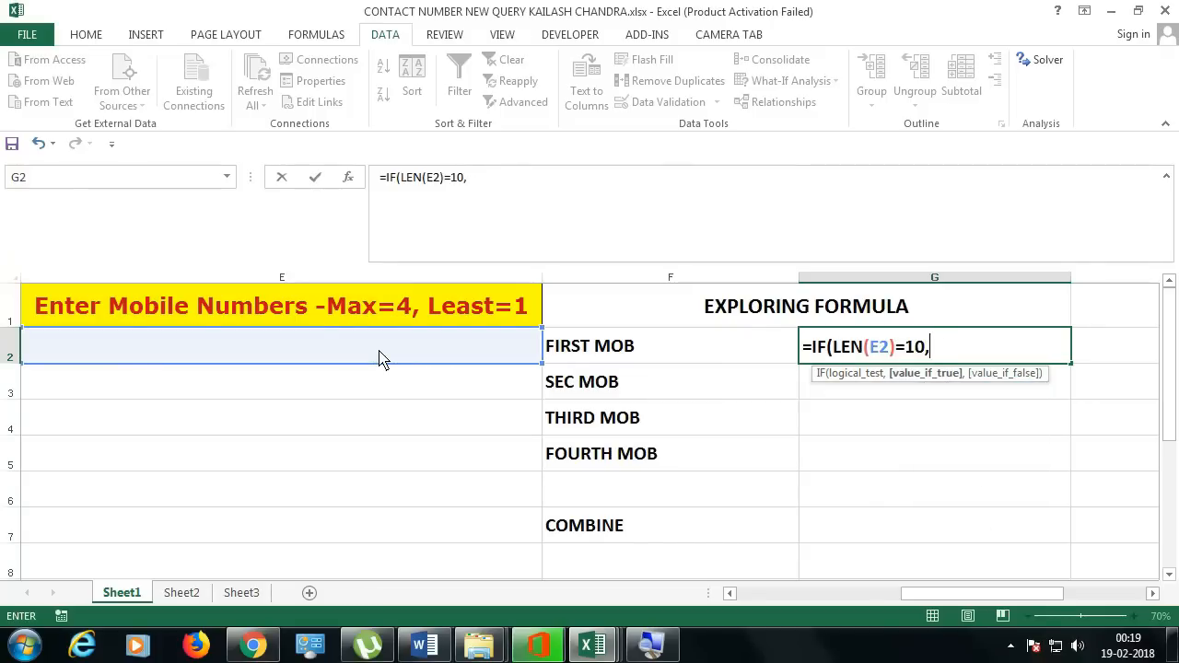
pyautogui.write('"TURE","FA')
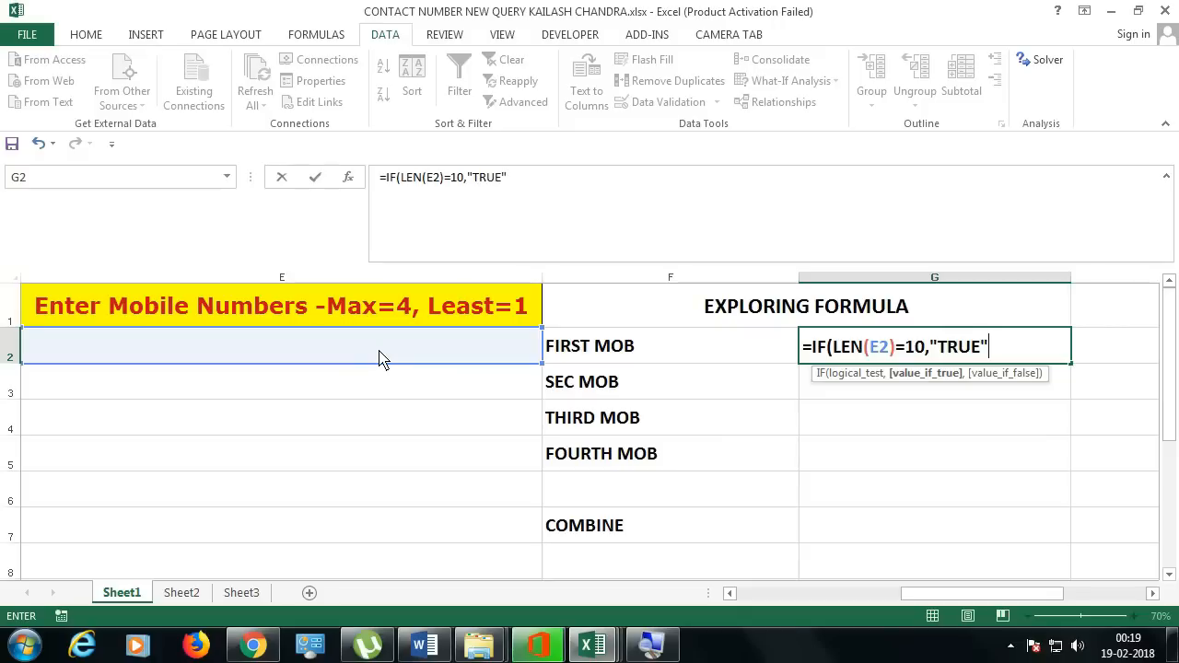
pyautogui.write('LSE"')
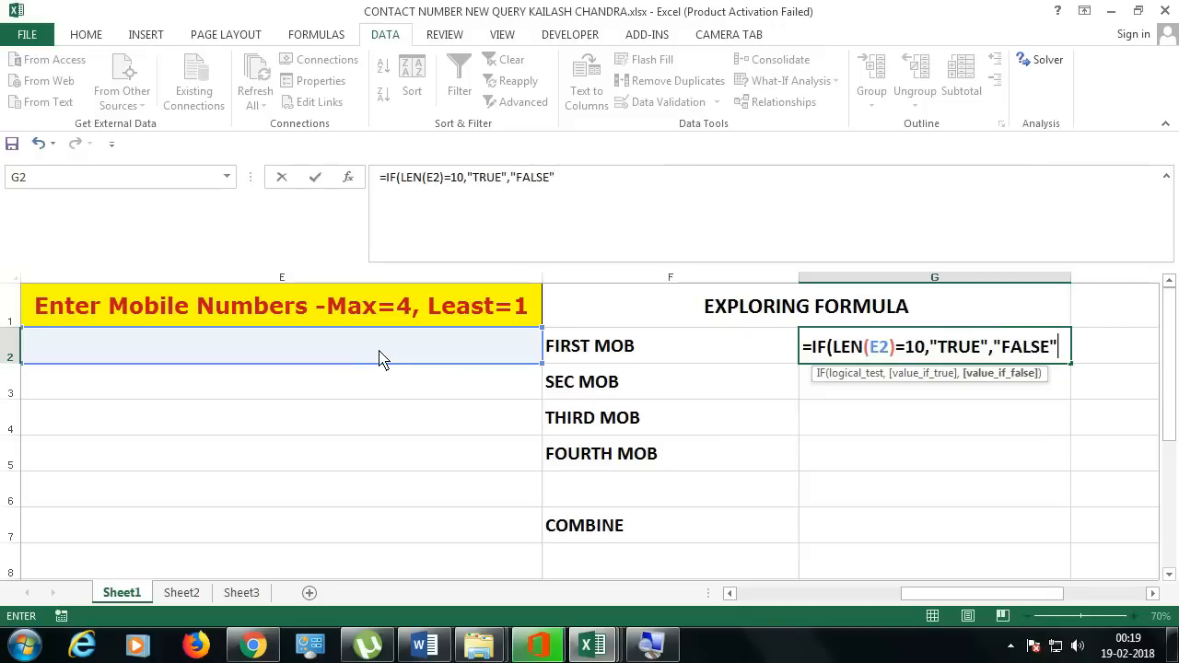
pyautogui.press('Return')
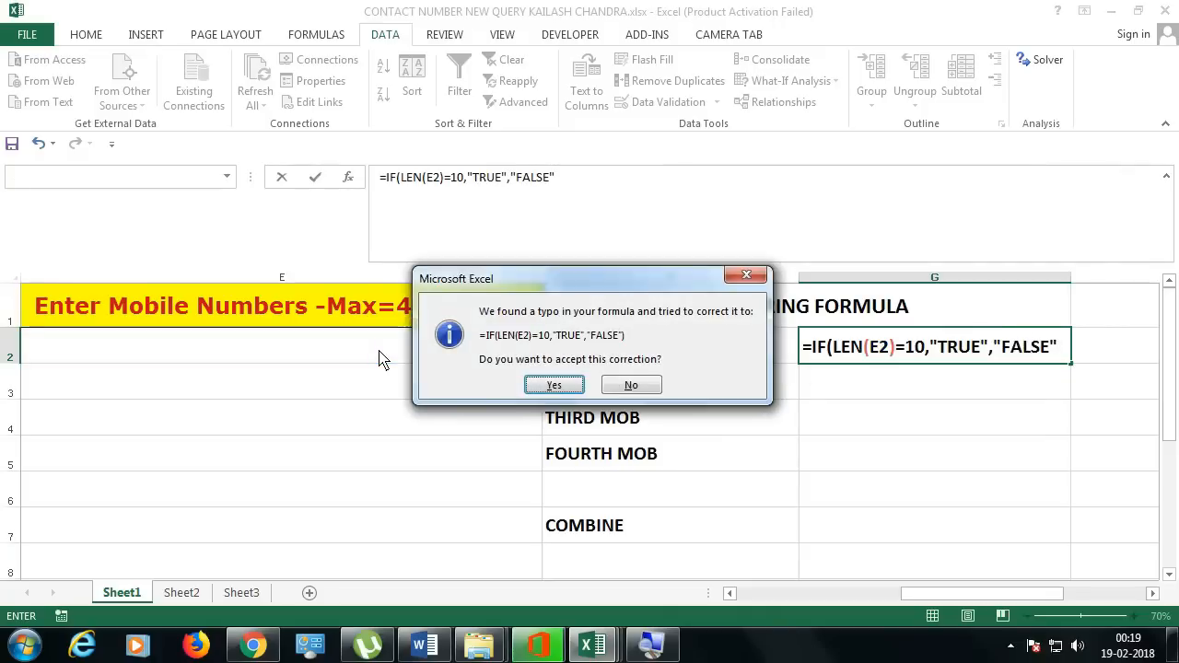
pyautogui.press('Return')
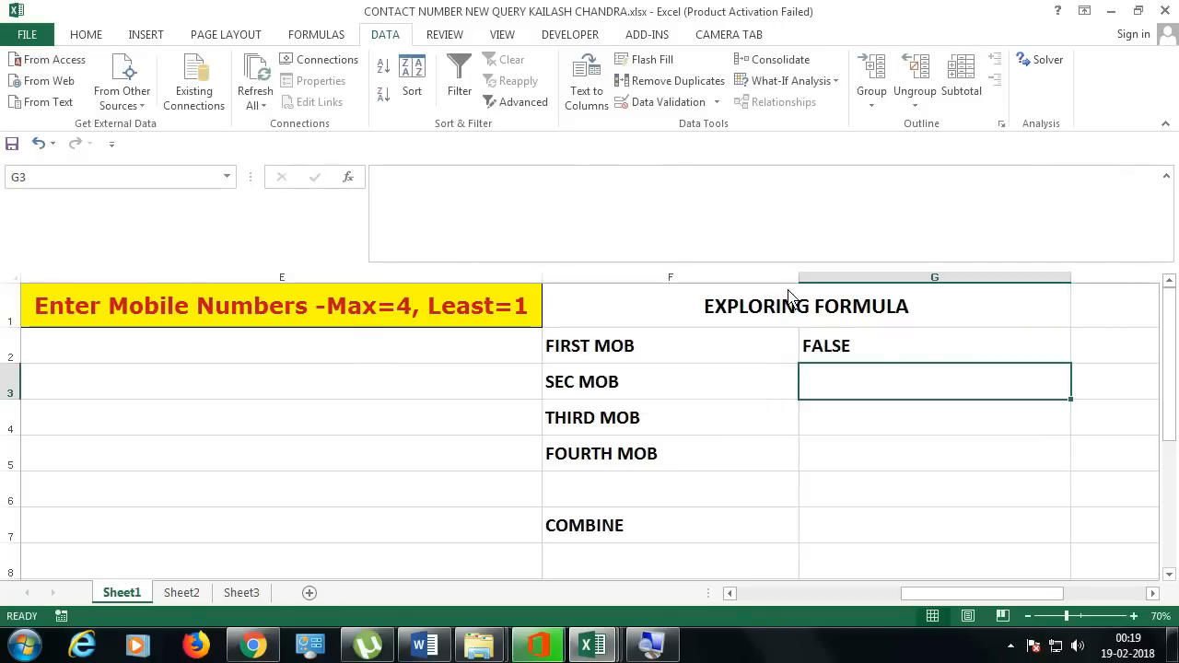
pyautogui.click(880, 353)
pyautogui.click(343, 363)
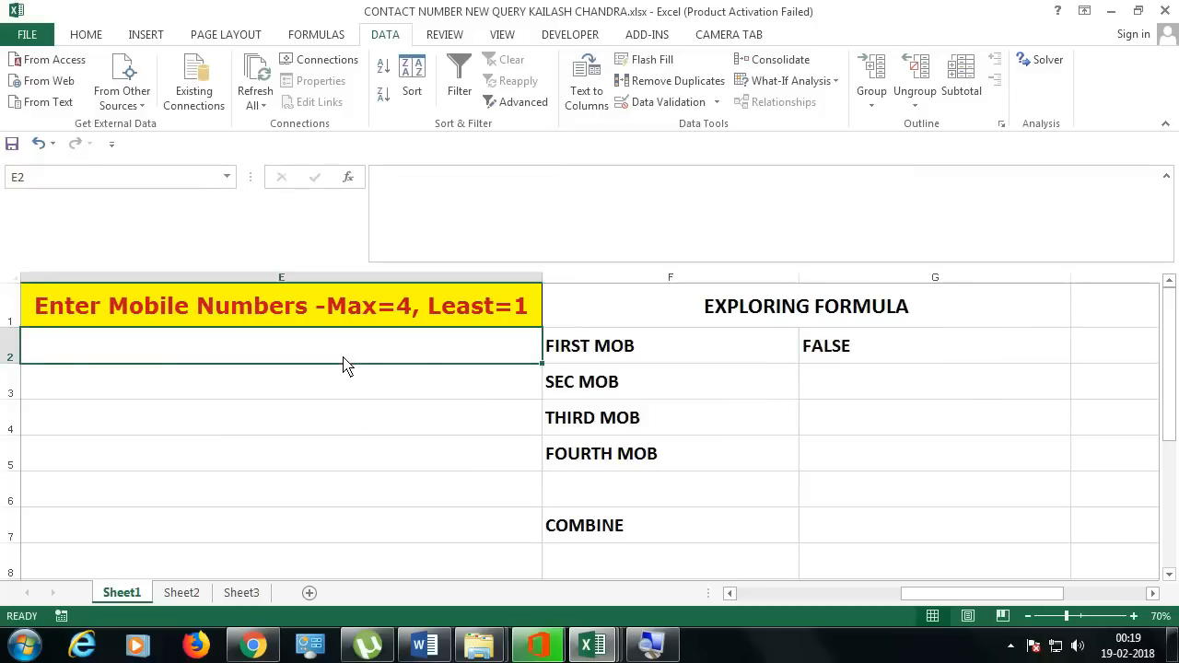
pyautogui.press('Return')
pyautogui.click(166, 349)
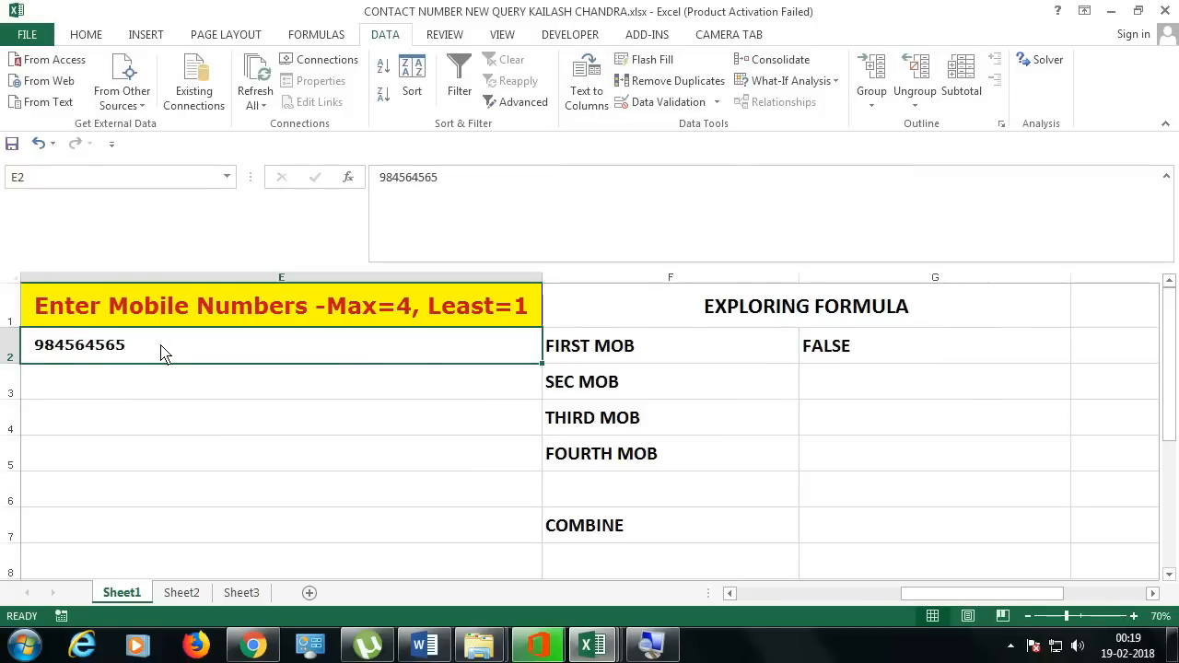
pyautogui.doubleClick(164, 355)
pyautogui.write('4')
pyautogui.press('Return')
# Step: Review G2's formula, highlighting its LEN(E2) part, without changing it
pyautogui.click(165, 354)
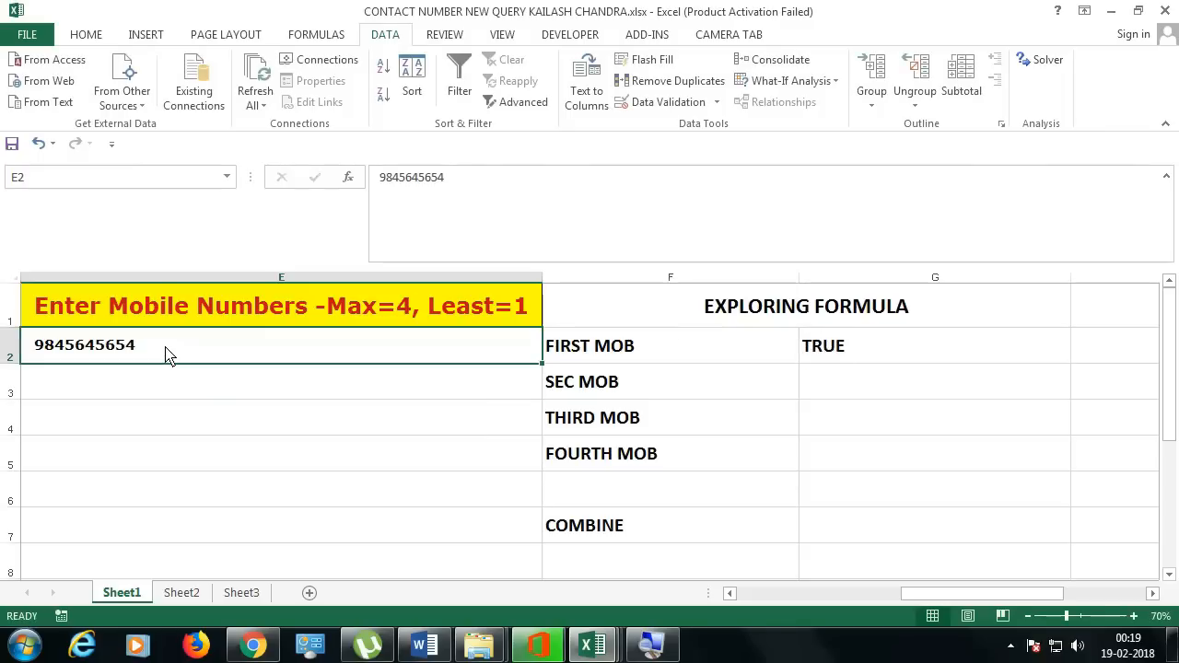
pyautogui.doubleClick(866, 359)
pyautogui.press('Escape')
pyautogui.doubleClick(864, 359)
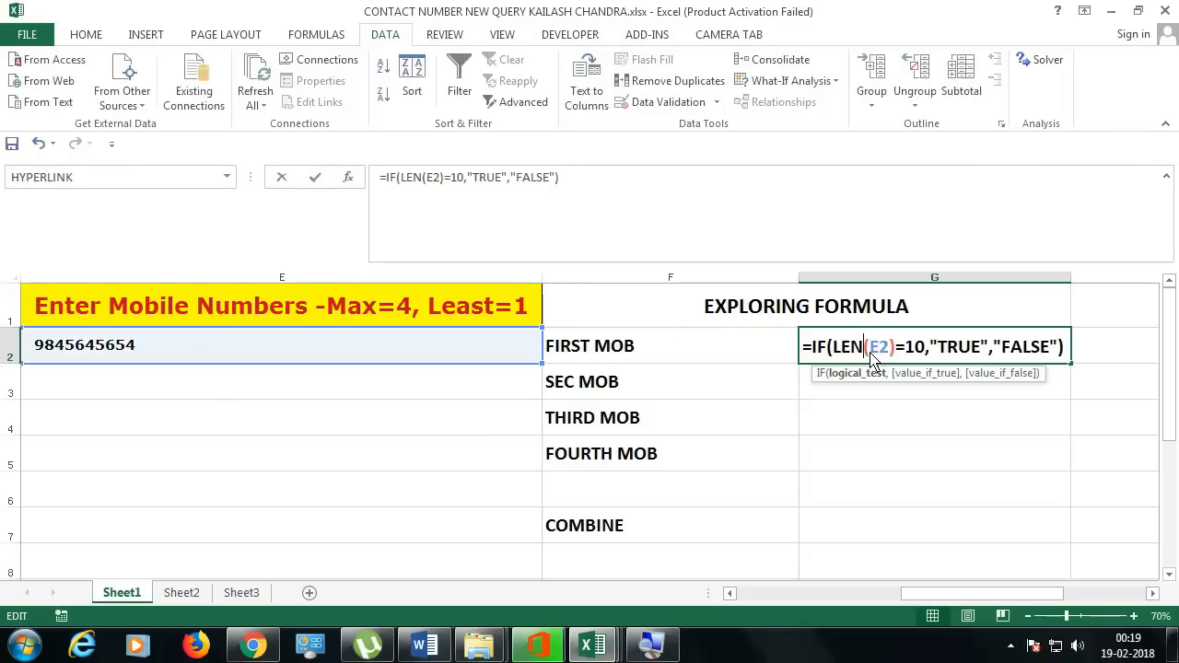
pyautogui.moveTo(833, 348); pyautogui.dragTo(895, 348)
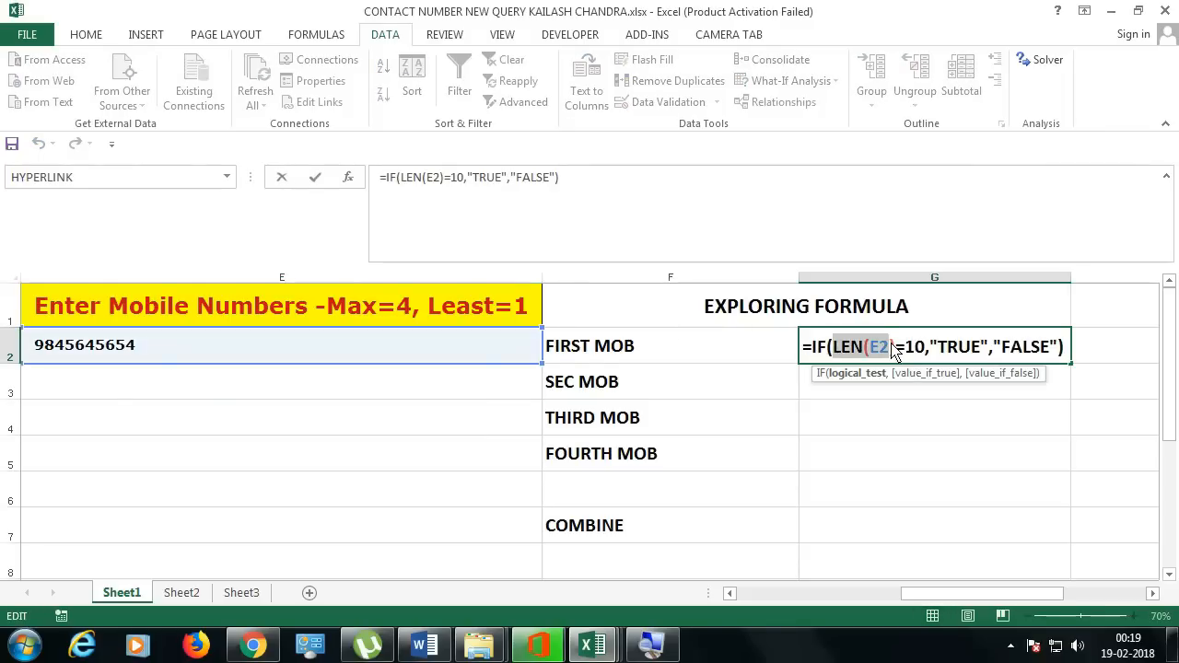
pyautogui.press('Escape')
# Step: Enter =LEN(E2) in G3 so it shows E2's length of 10
pyautogui.click(866, 387)
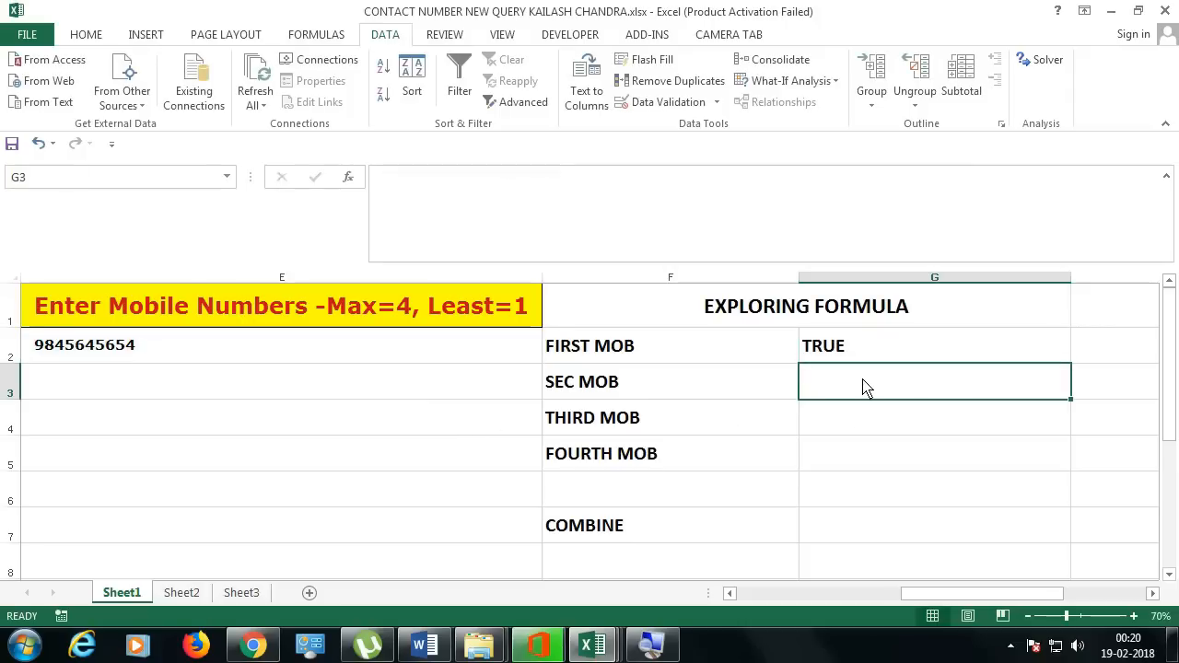
pyautogui.write('=LE')
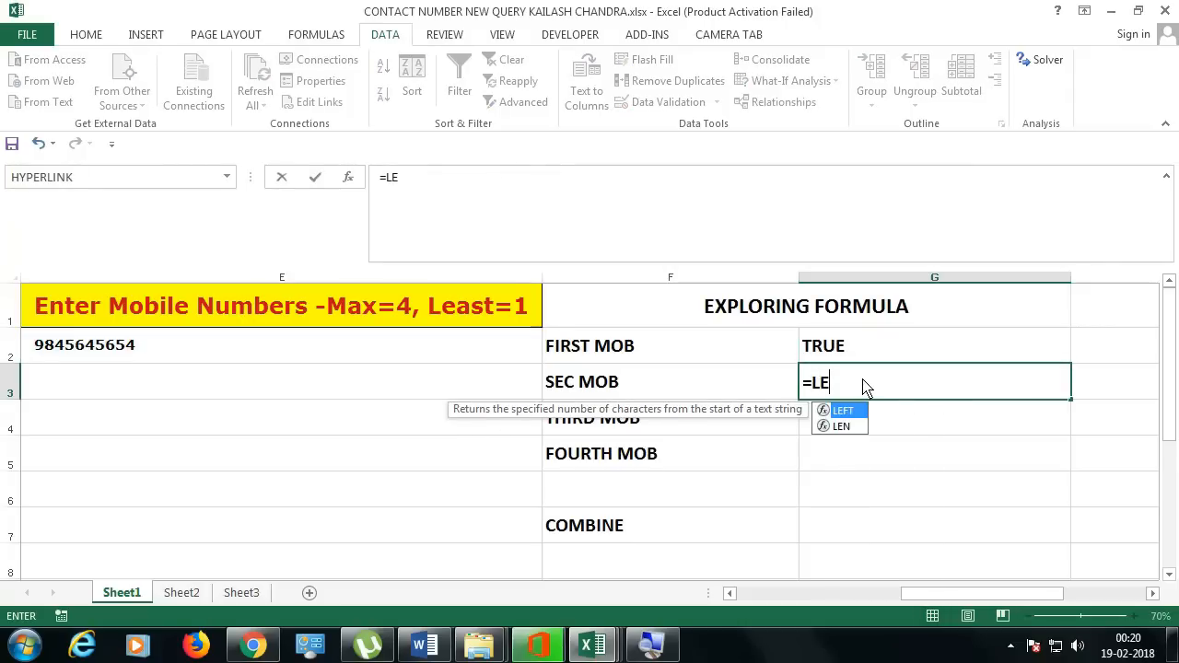
pyautogui.press('Down')
pyautogui.press('Tab')
pyautogui.click(350, 354)
pyautogui.press('Return')
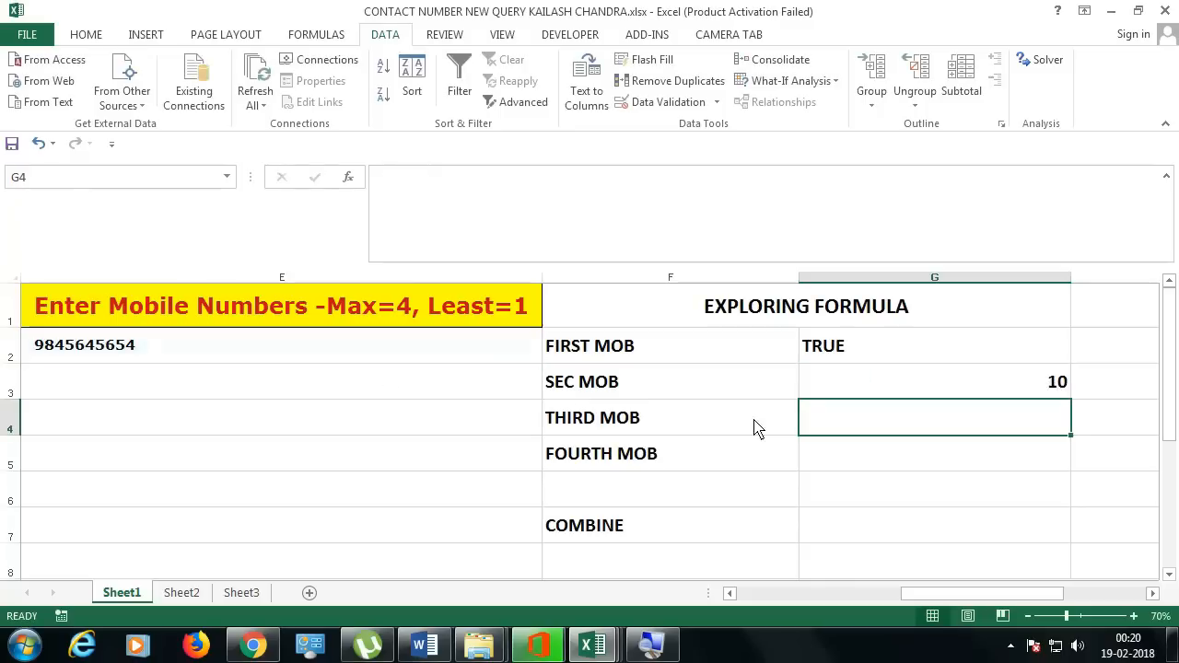
pyautogui.click(941, 391)
pyautogui.doubleClick(942, 392)
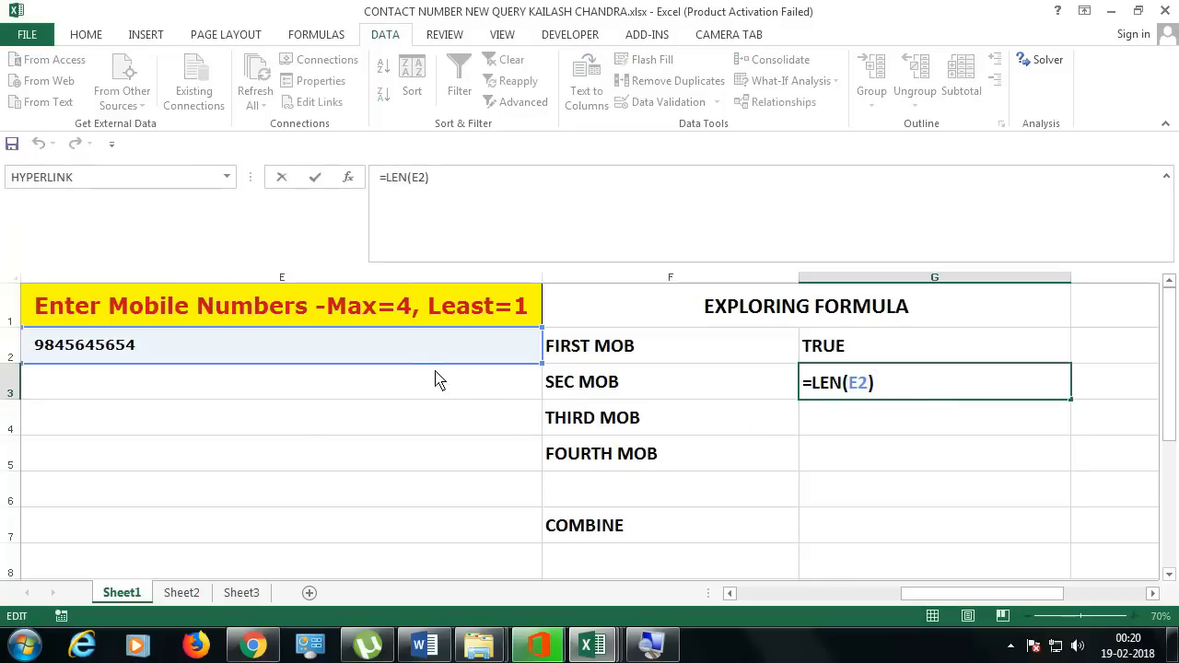
pyautogui.press('Escape')
# Step: Begin appending a comma and a second number to E2's text
pyautogui.click(334, 348)
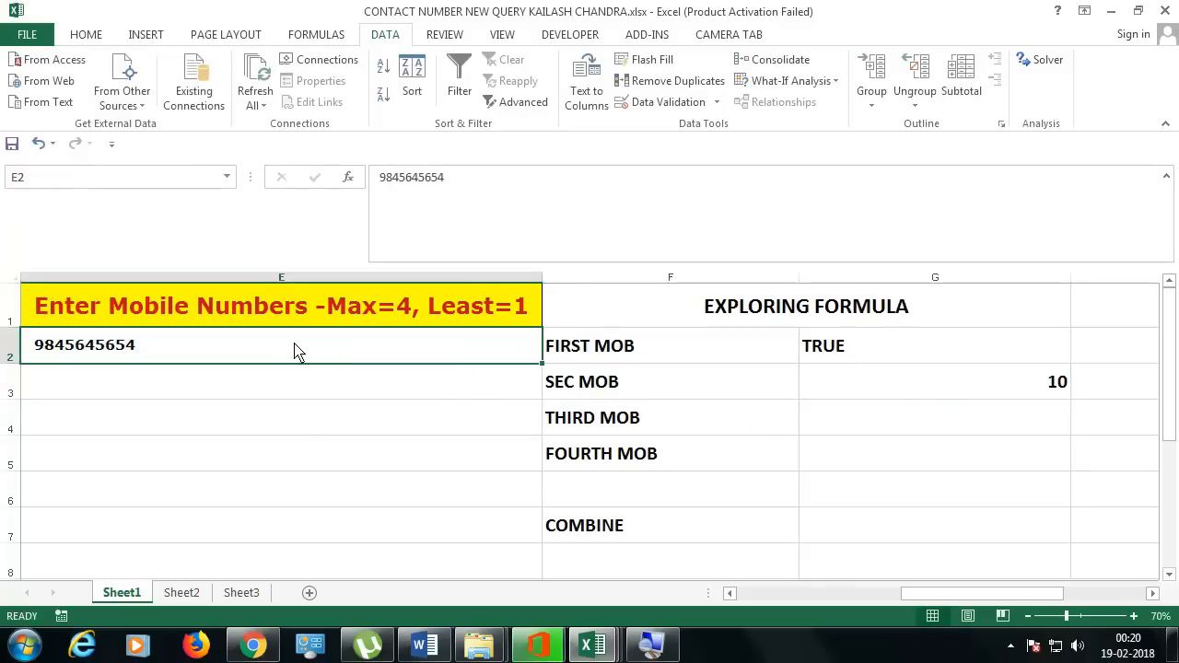
pyautogui.doubleClick(304, 354)
pyautogui.write(',')
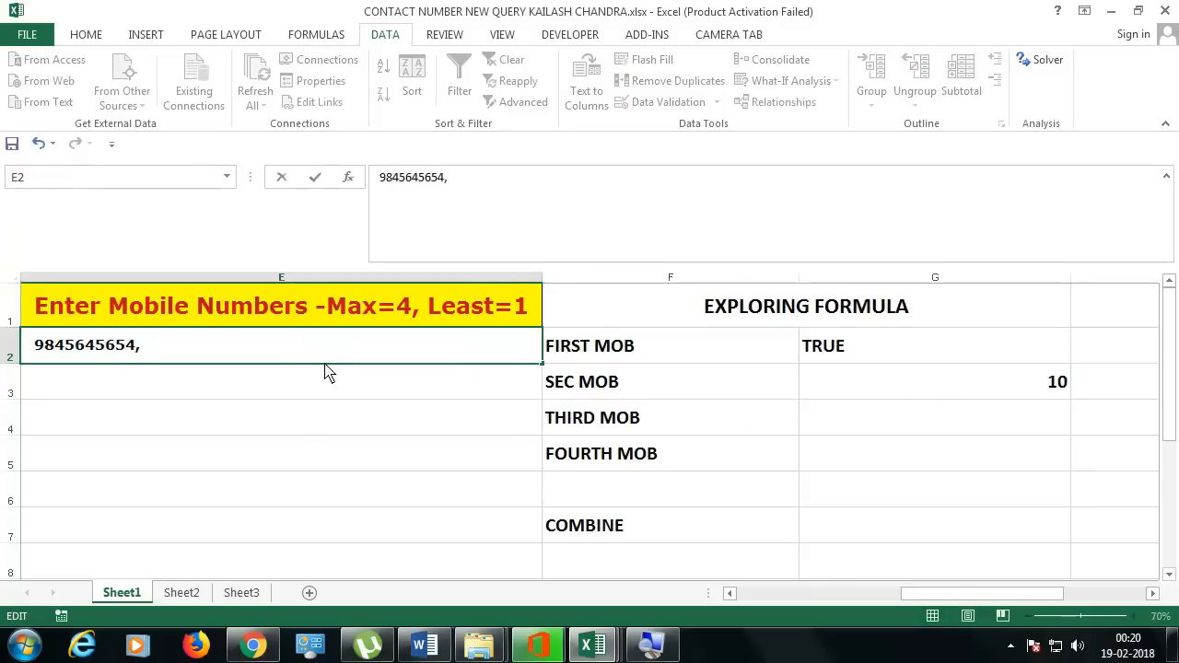
pyautogui.write('89454365')
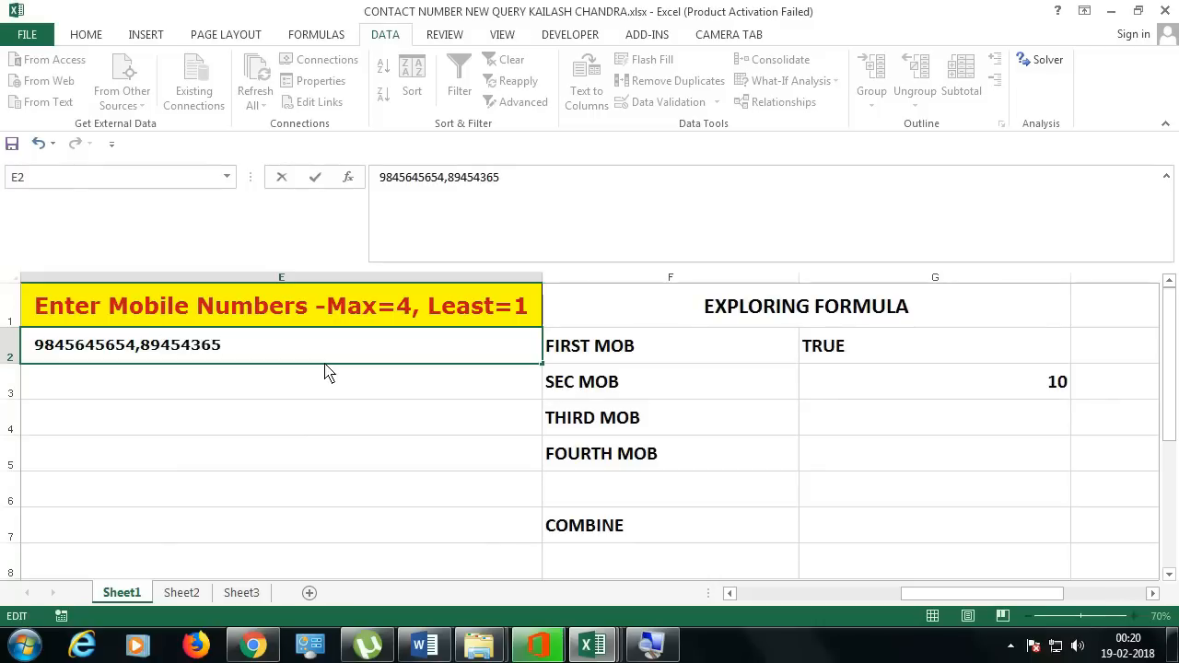
pyautogui.press('BackSpace')
pyautogui.press('BackSpace')
pyautogui.press('BackSpace')
pyautogui.press('BackSpace')
pyautogui.press('BackSpace')
pyautogui.press('BackSpace')
pyautogui.press('BackSpace')
pyautogui.press('BackSpace')
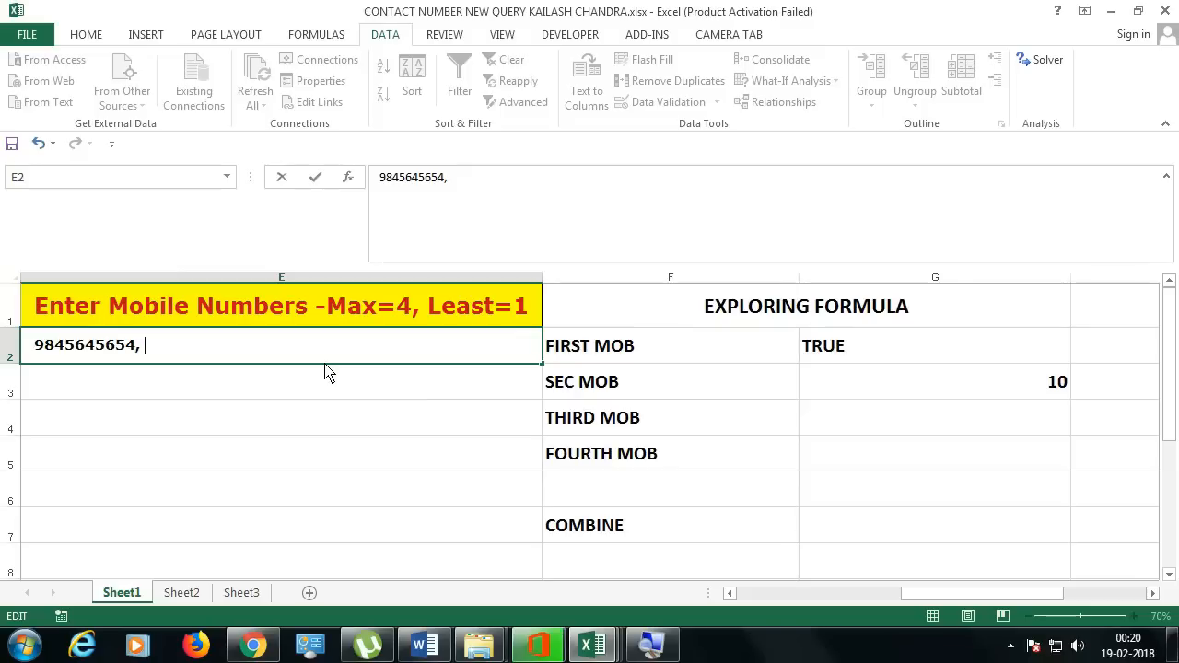
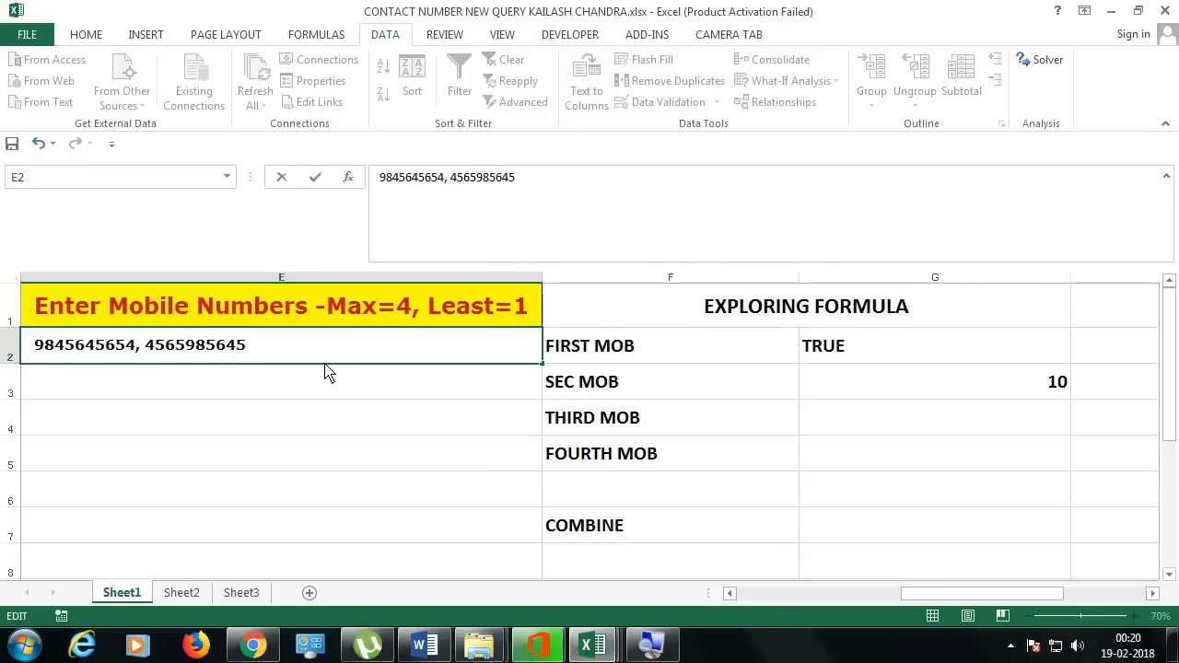
pyautogui.press('Return')
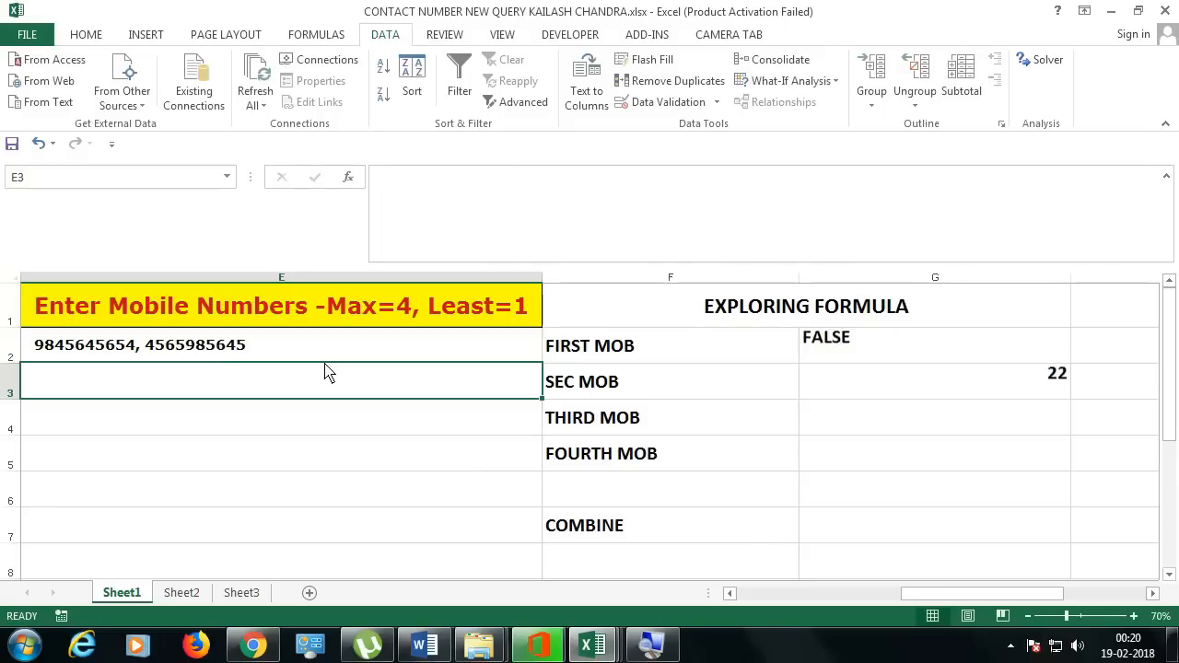
# Step: Change G3 to =IF(LEN(E2)=22,"TRUE","FALSE"), accepting Excel's correction
pyautogui.doubleClick(921, 392)
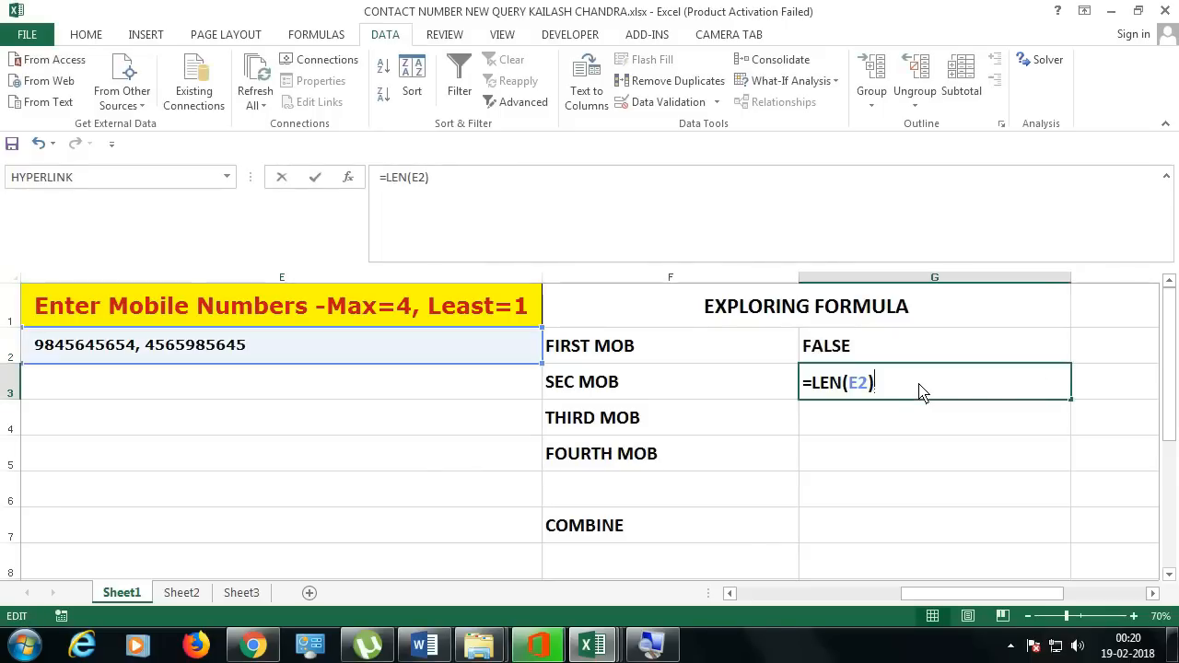
pyautogui.click(813, 382)
pyautogui.write('IF(LEN(E')
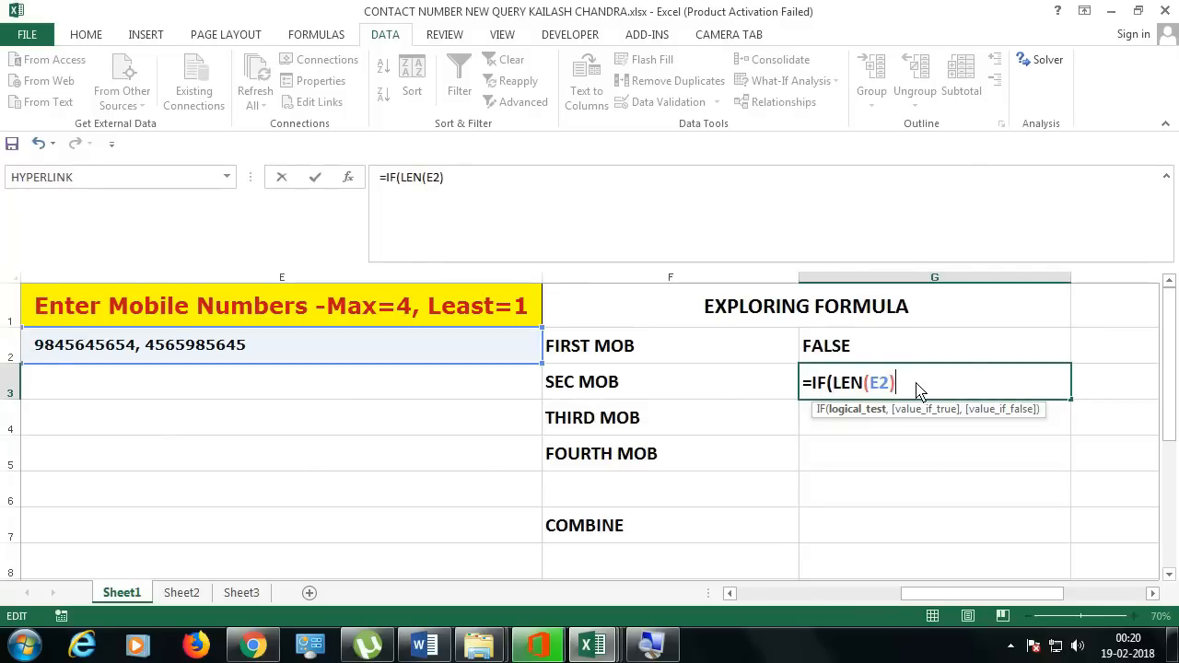
pyautogui.write('2)=22,"TRUE')
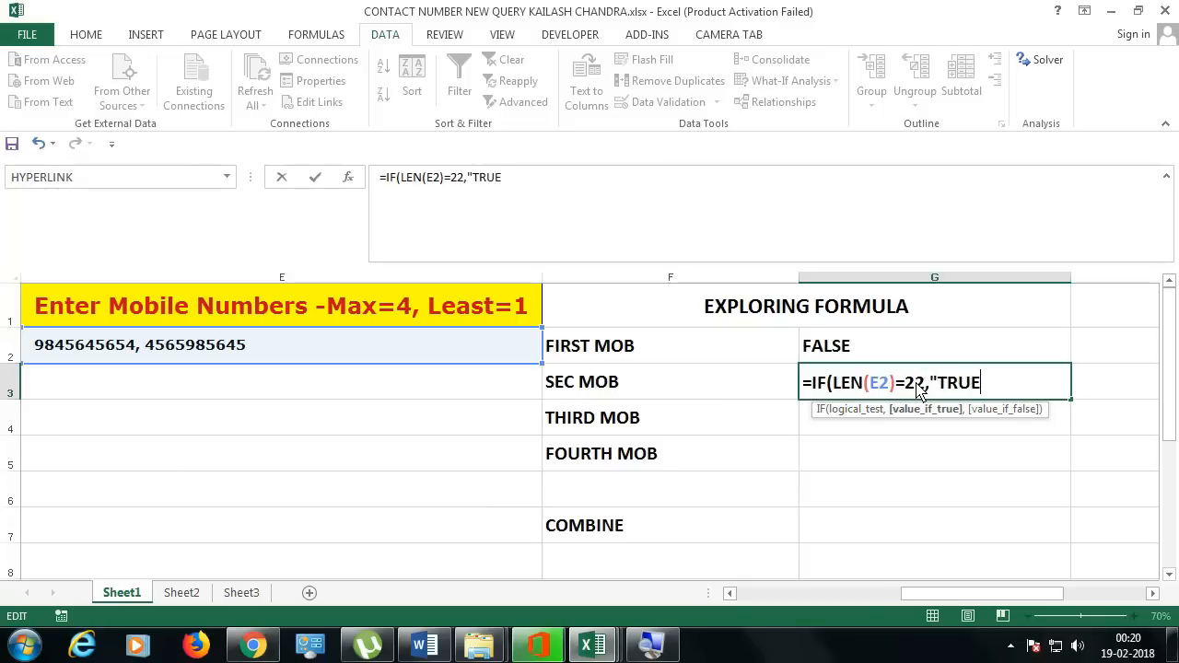
pyautogui.write('","FALSE"')
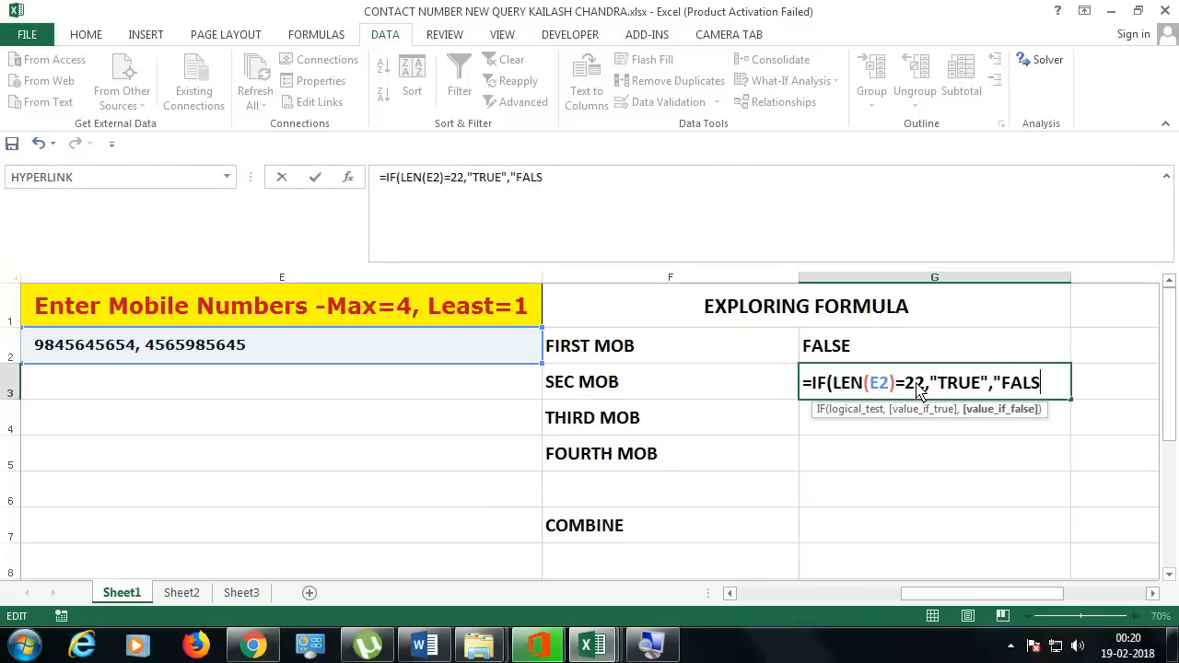
pyautogui.press('Return')
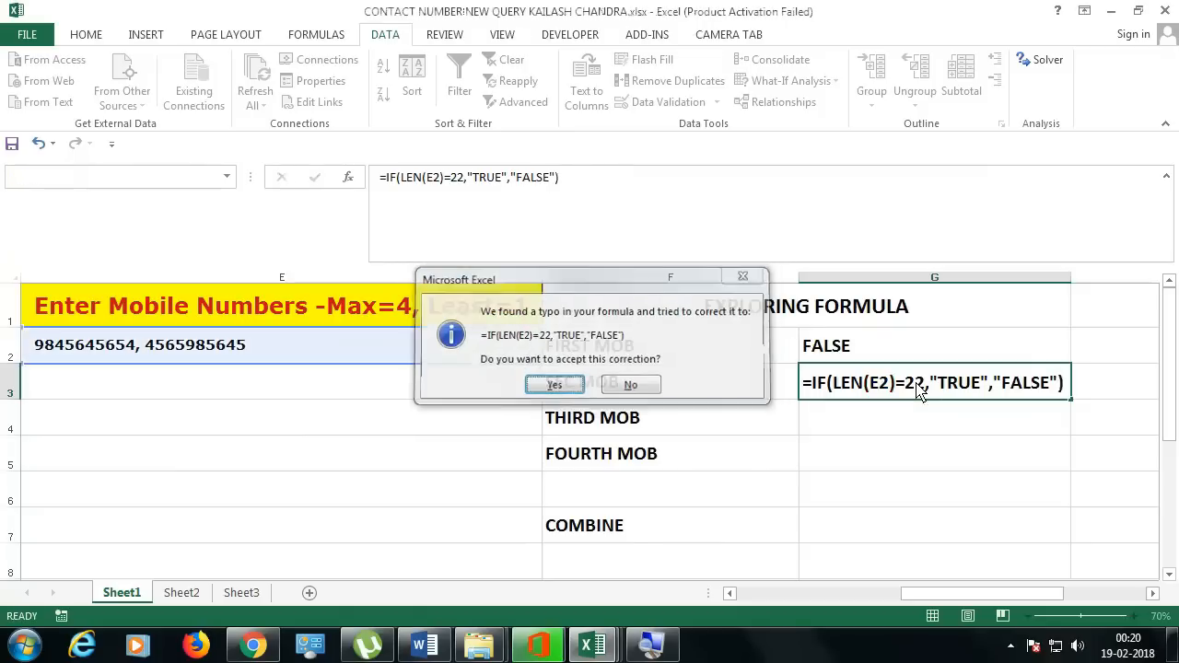
pyautogui.press('Return')
pyautogui.click(917, 391)
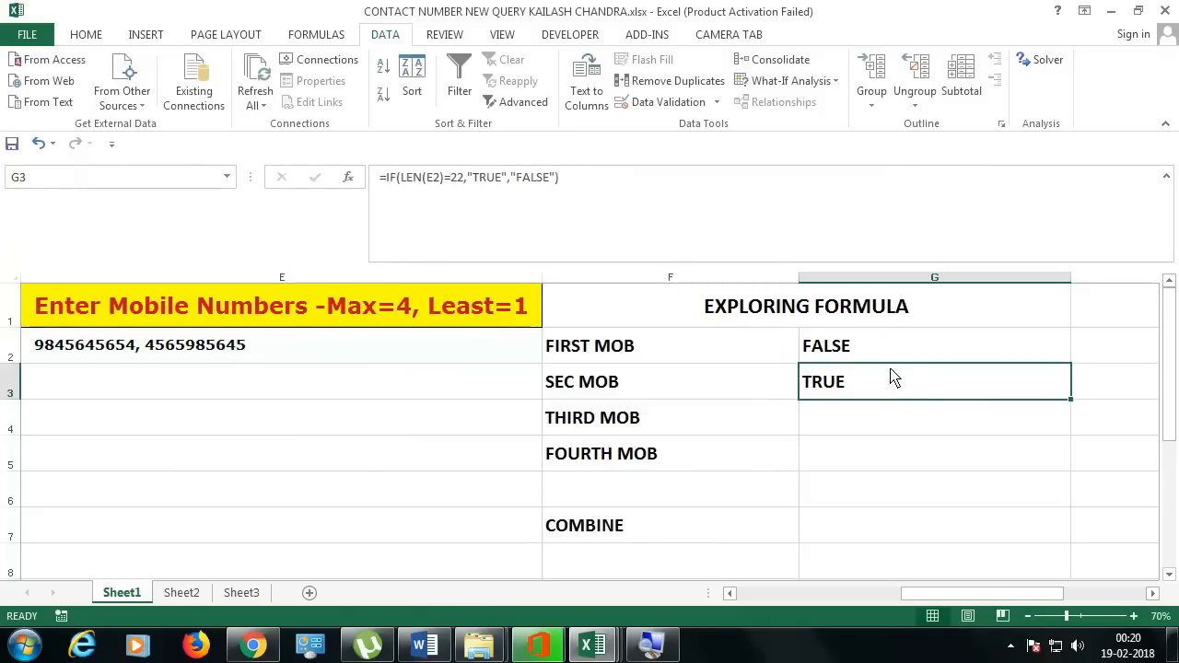
pyautogui.click(890, 358)
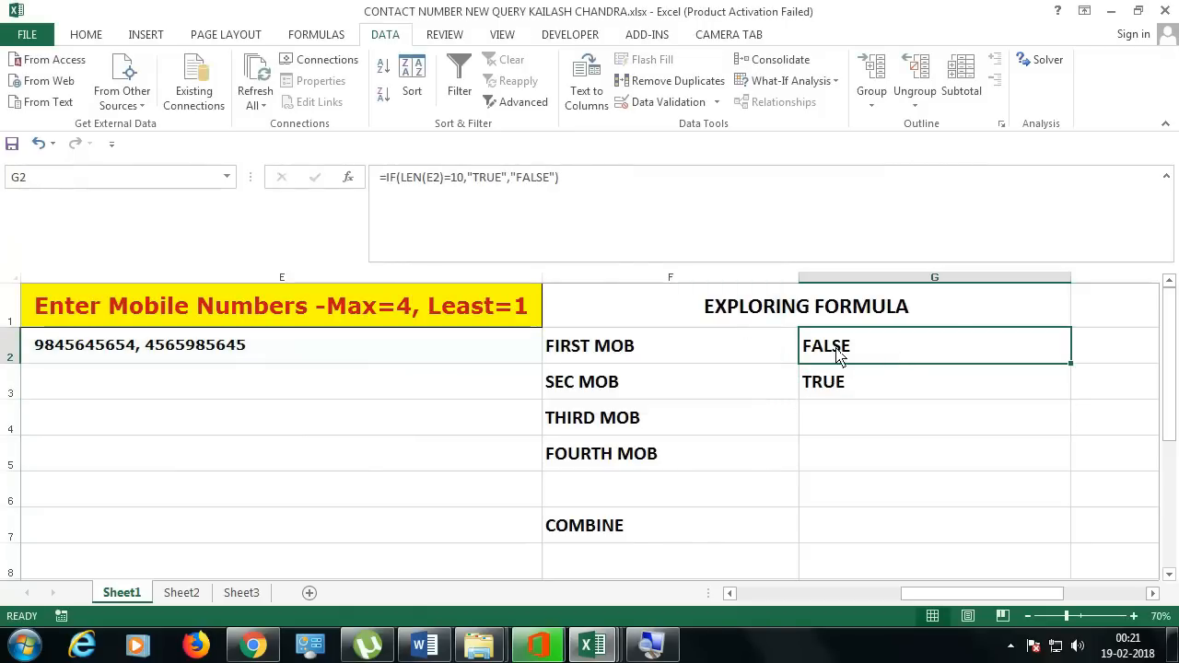
pyautogui.click(375, 359)
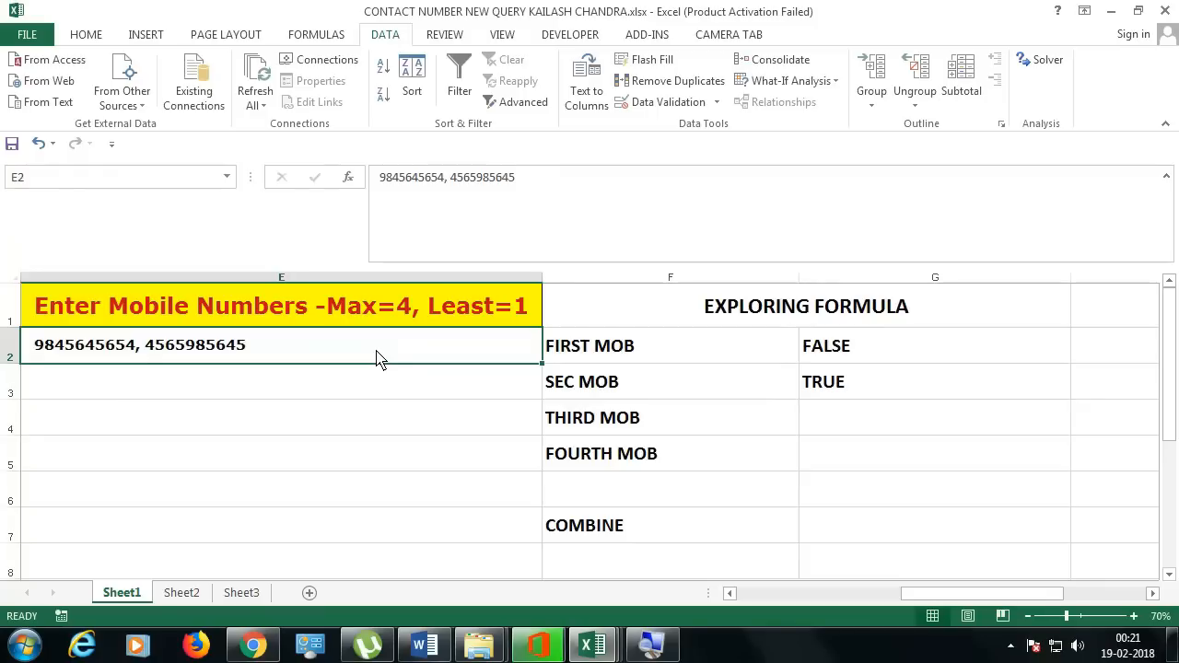
# Step: Enter =LEN(E2) in G4 to count E2's characters
pyautogui.click(848, 420)
pyautogui.write('=LEN(')
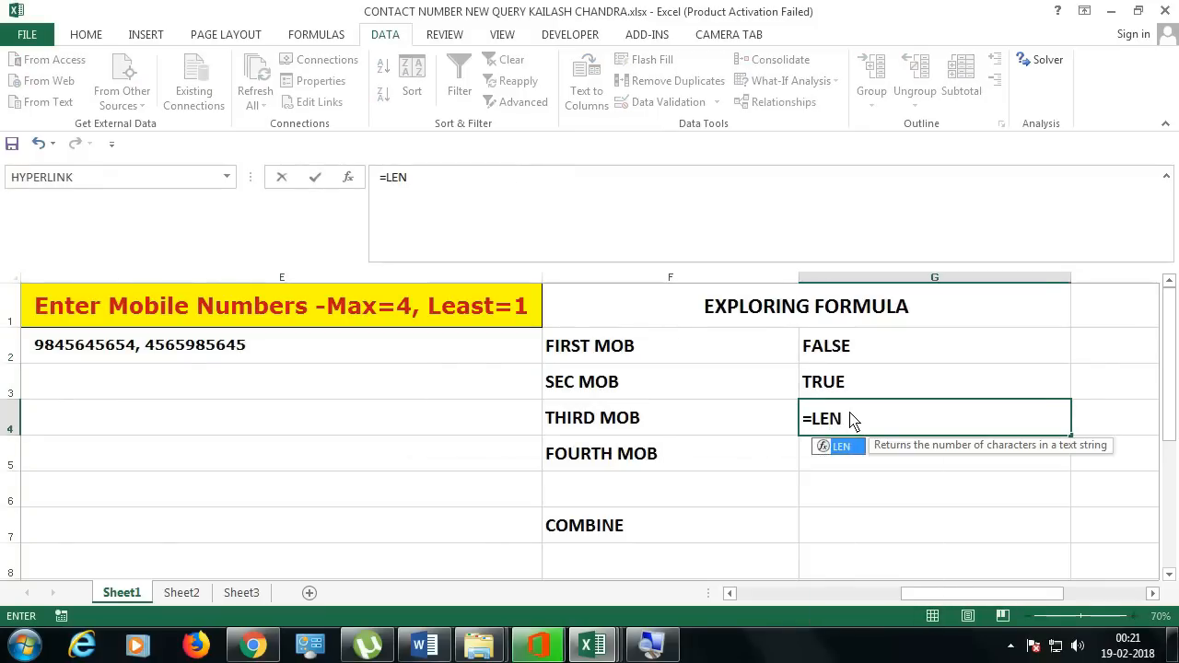
pyautogui.click(325, 359)
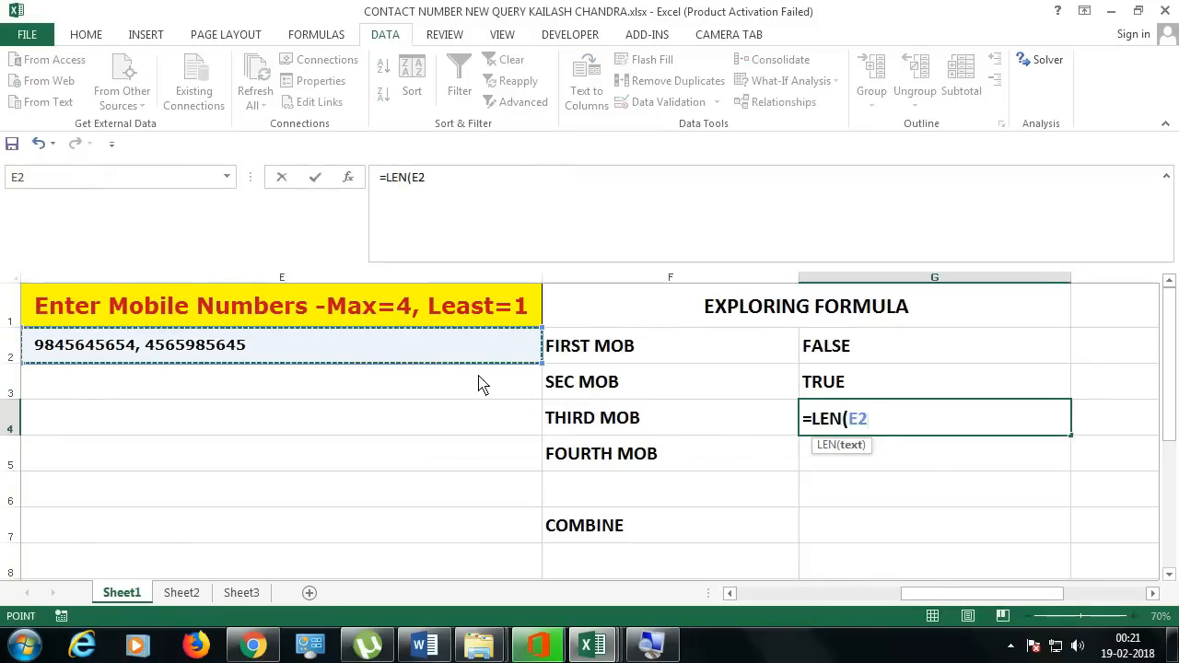
pyautogui.press('Return')
pyautogui.click(908, 421)
pyautogui.click(325, 352)
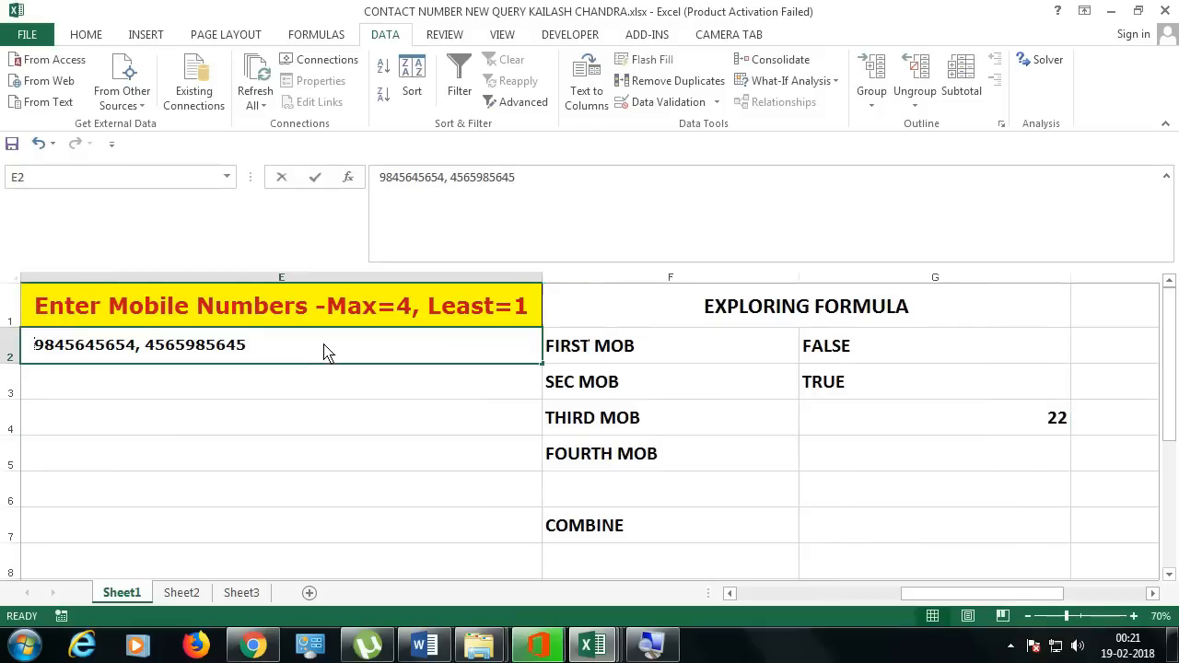
pyautogui.doubleClick(342, 358)
pyautogui.write(',')
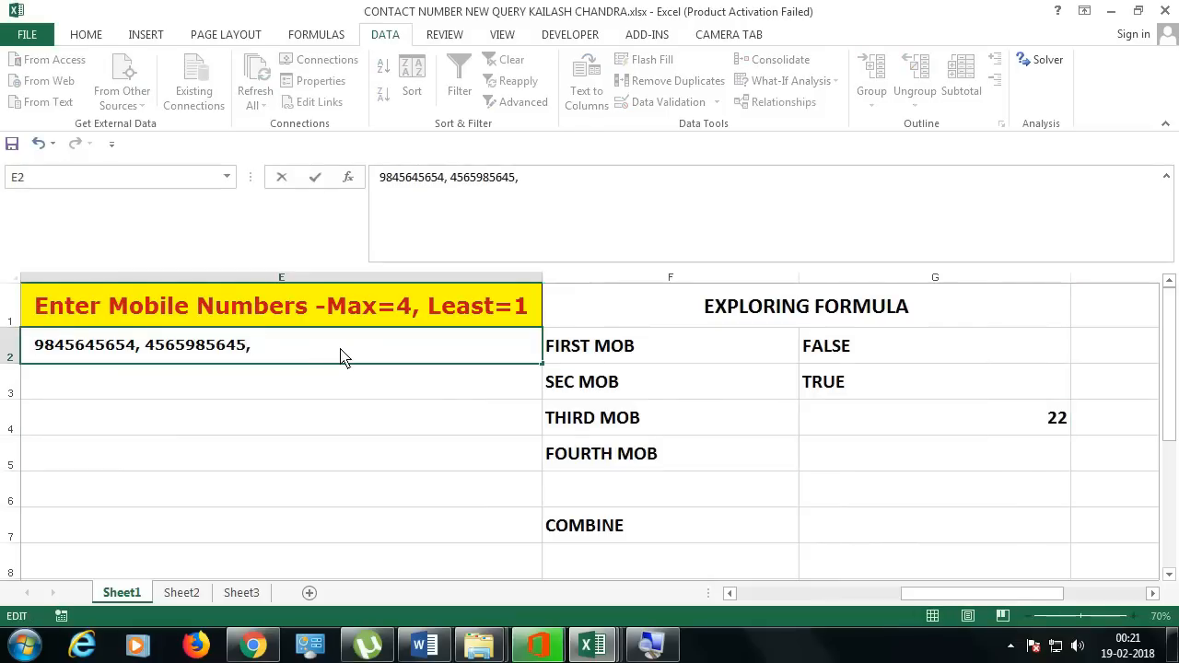
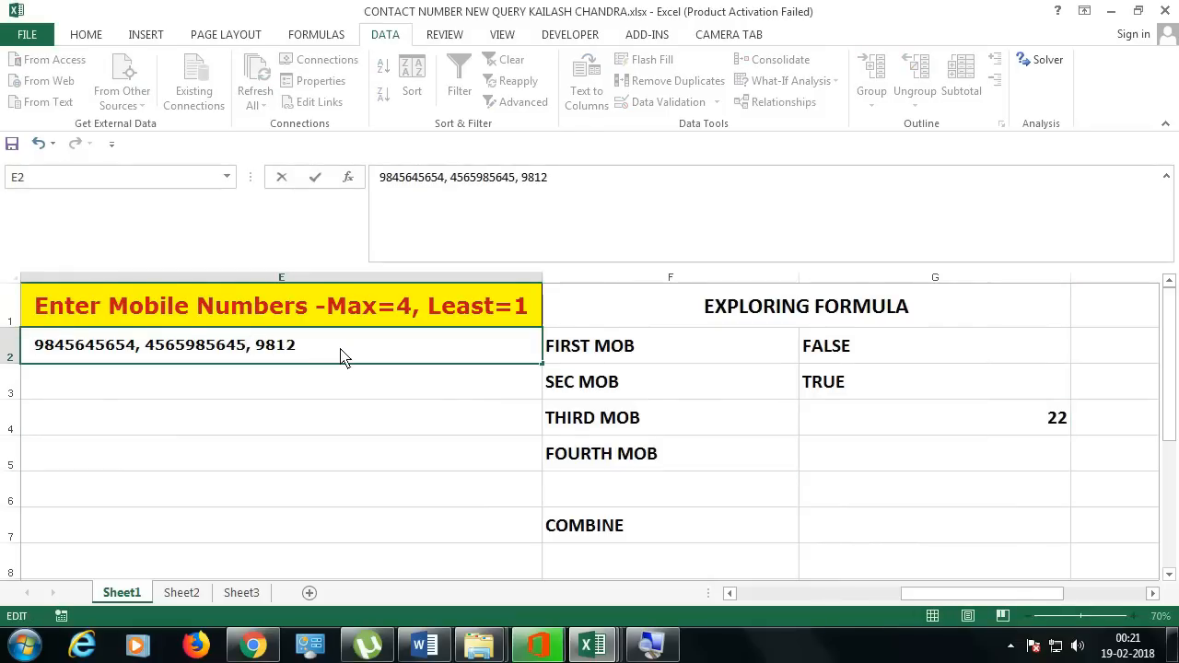
pyautogui.press('Return')
pyautogui.click(891, 417)
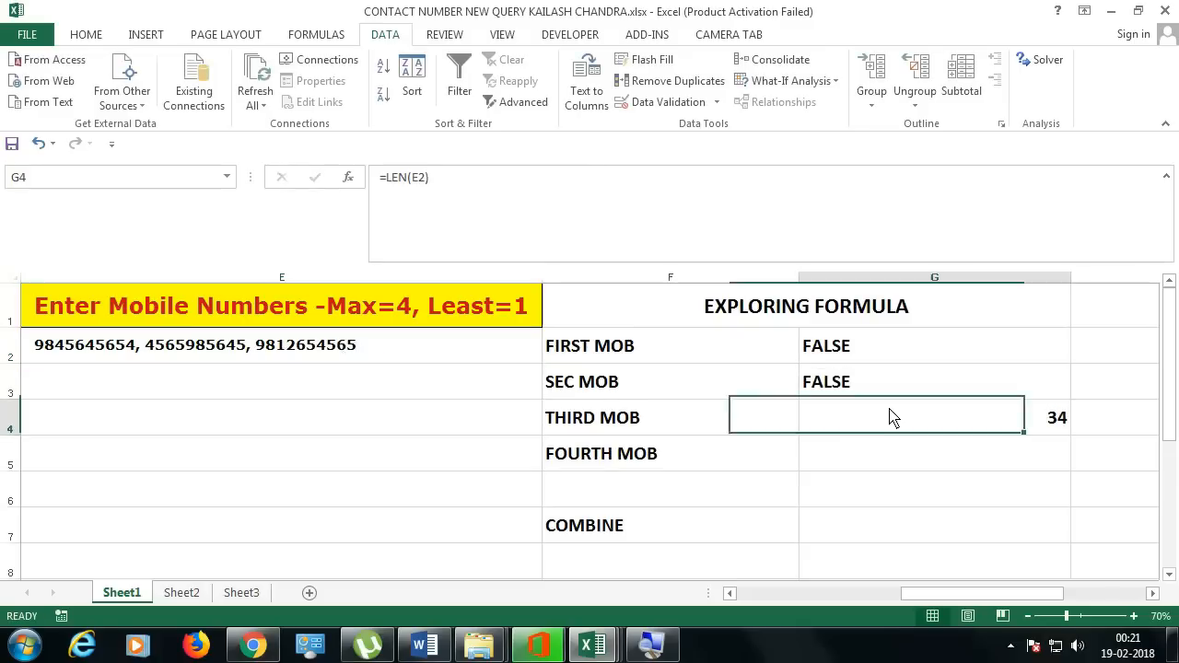
# Step: Turn G4 into =IF(LEN(E2)=34,"TRUE","FALSE") and compare its TRUE result with G2 and G3
pyautogui.doubleClick(891, 417)
pyautogui.write('IF(')
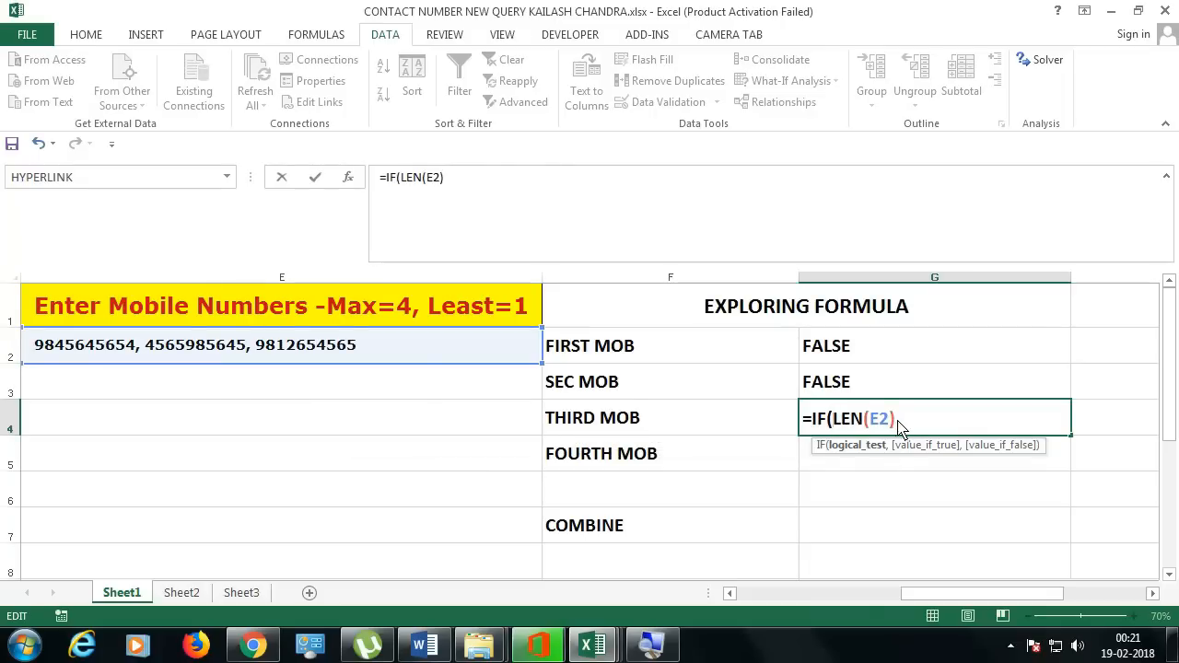
pyautogui.write('=34,')
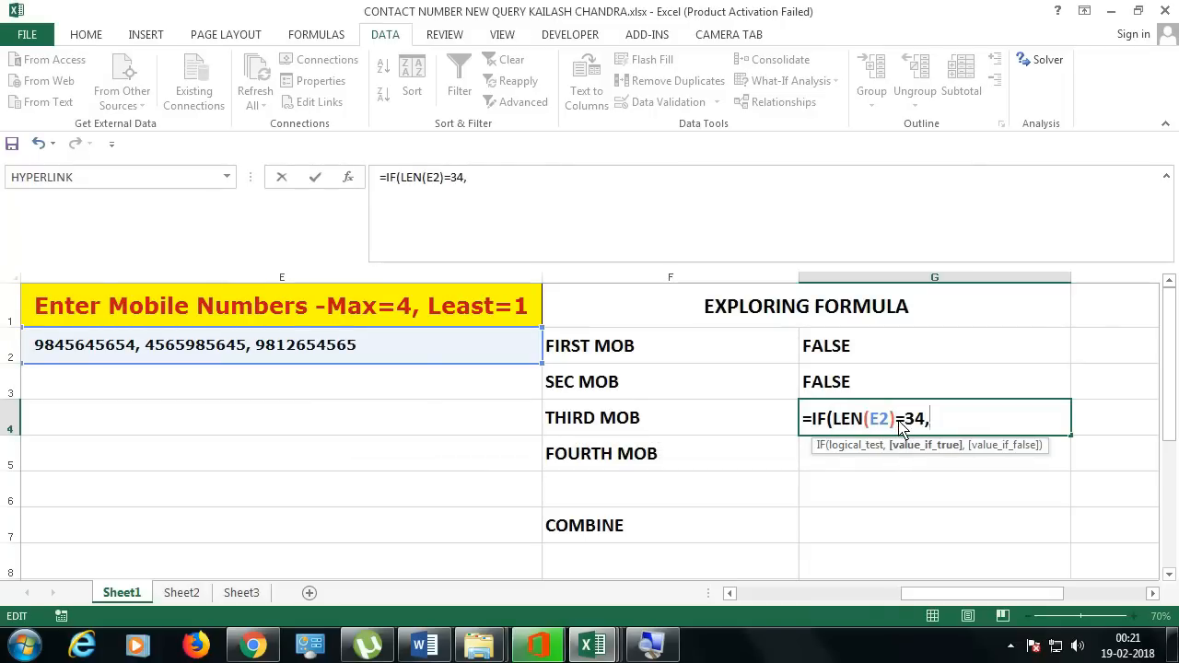
pyautogui.write('"TRUE","FALSE')
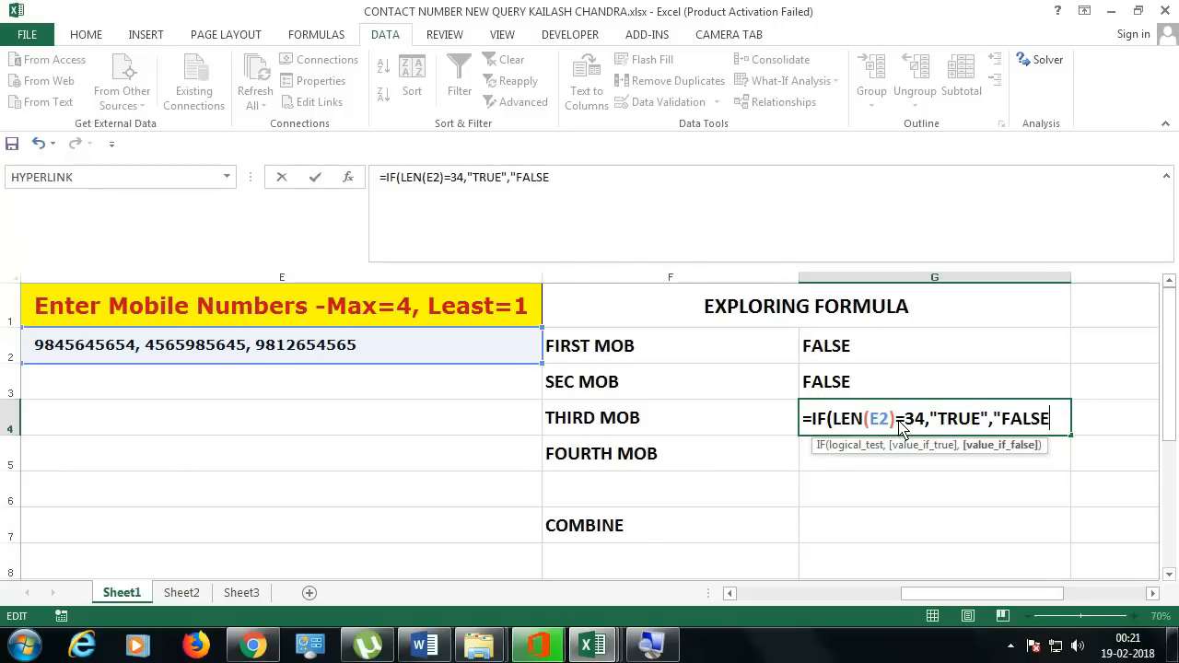
pyautogui.write('"')
pyautogui.press('Return')
pyautogui.press('Return')
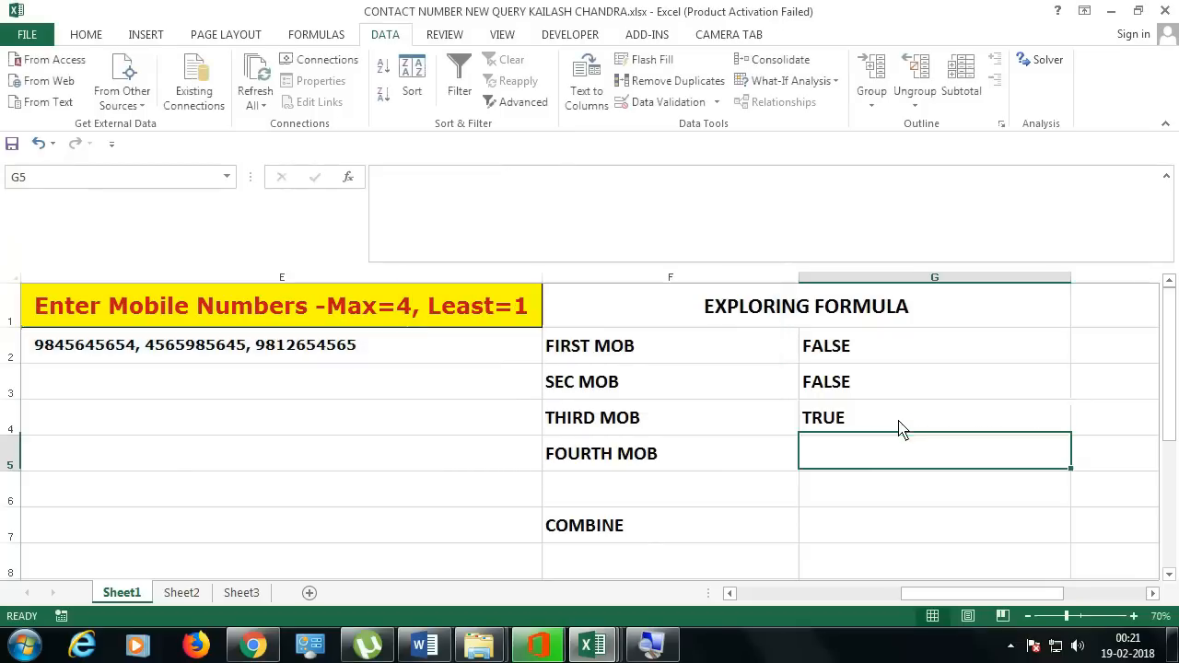
pyautogui.click(901, 422)
pyautogui.moveTo(880, 350); pyautogui.dragTo(876, 380)
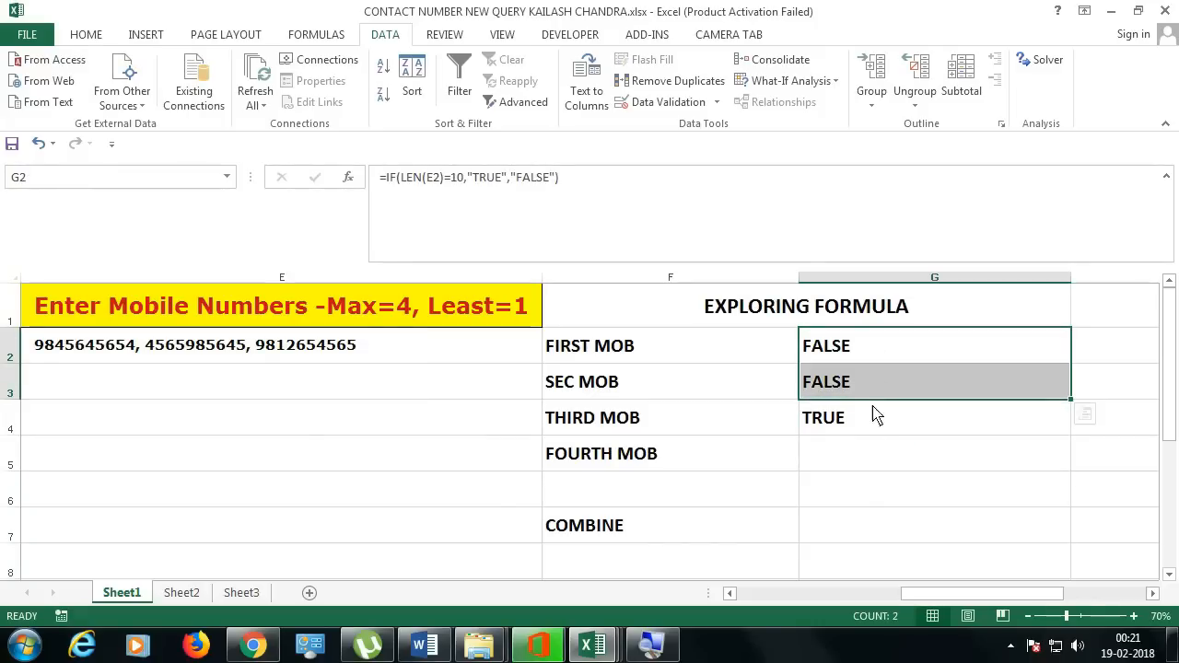
pyautogui.click(872, 358)
pyautogui.click(871, 385)
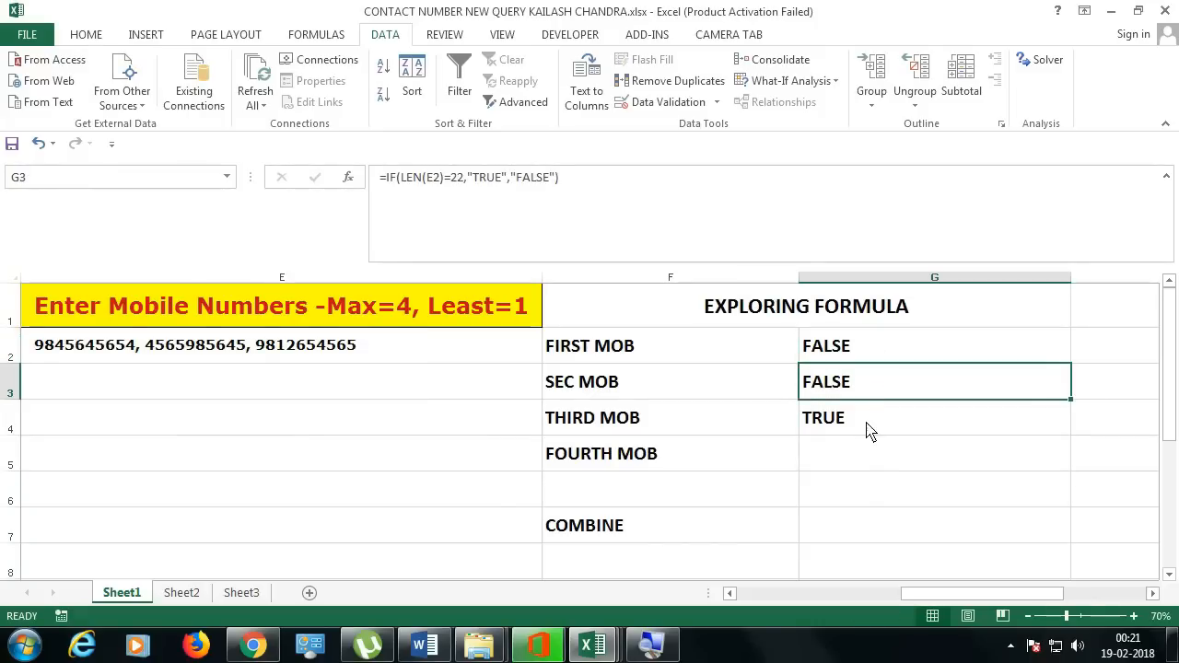
pyautogui.click(869, 433)
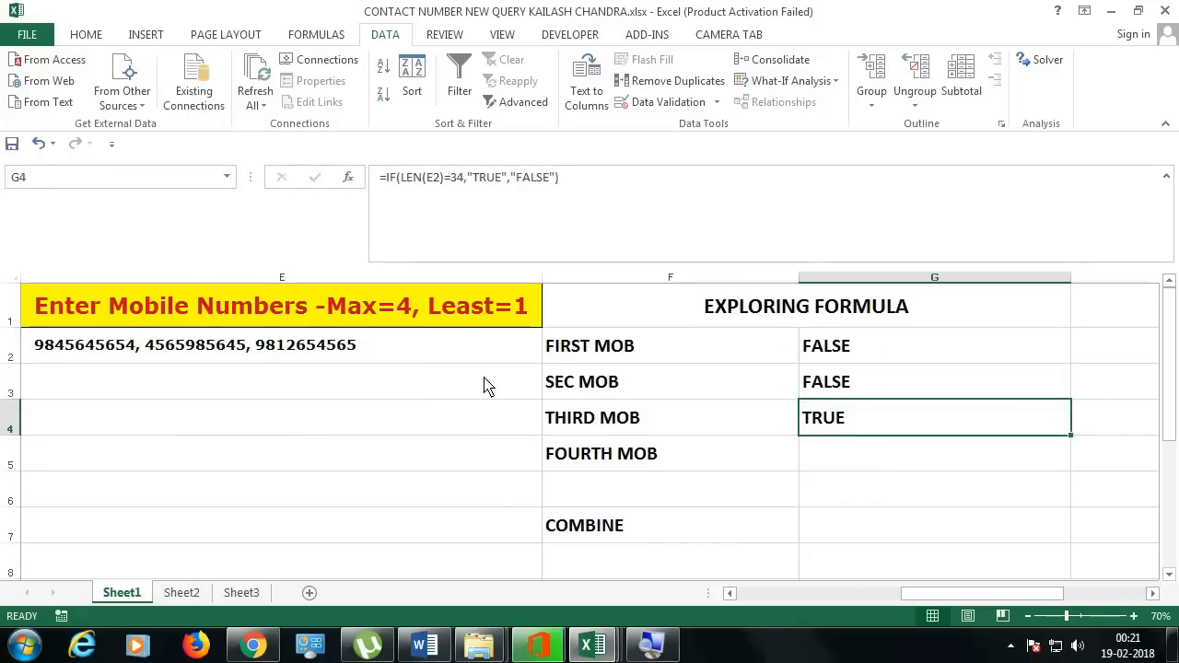
pyautogui.click(855, 463)
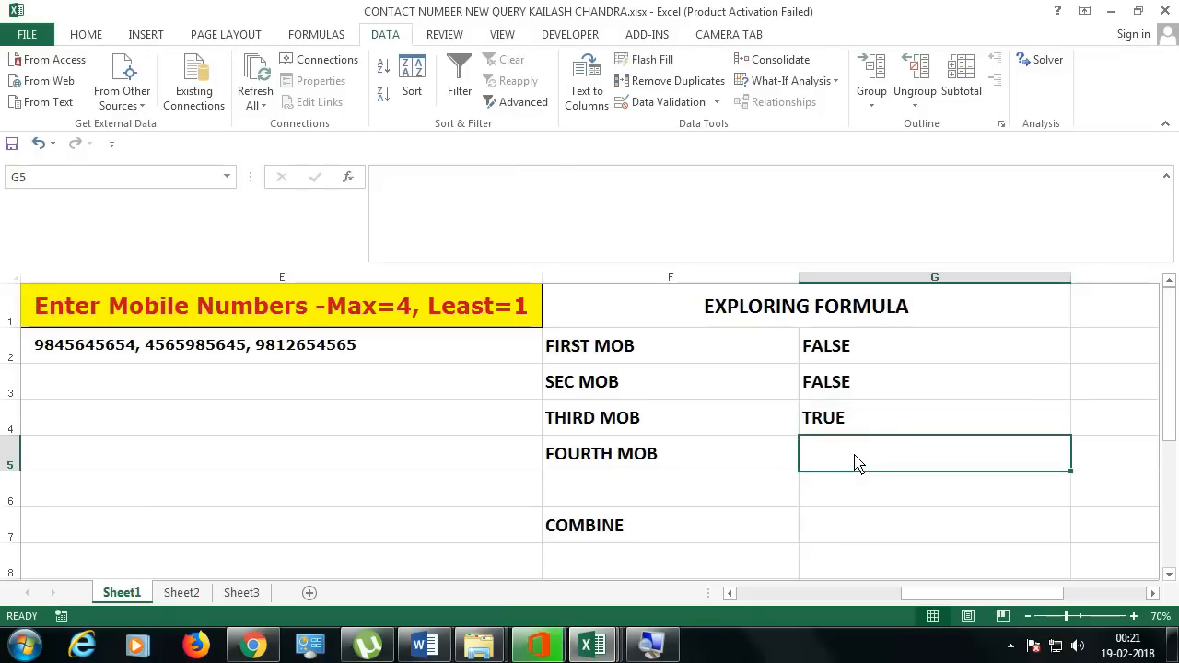
# Step: Enter =LEN(E2) in G5
pyautogui.write('=LEN(')
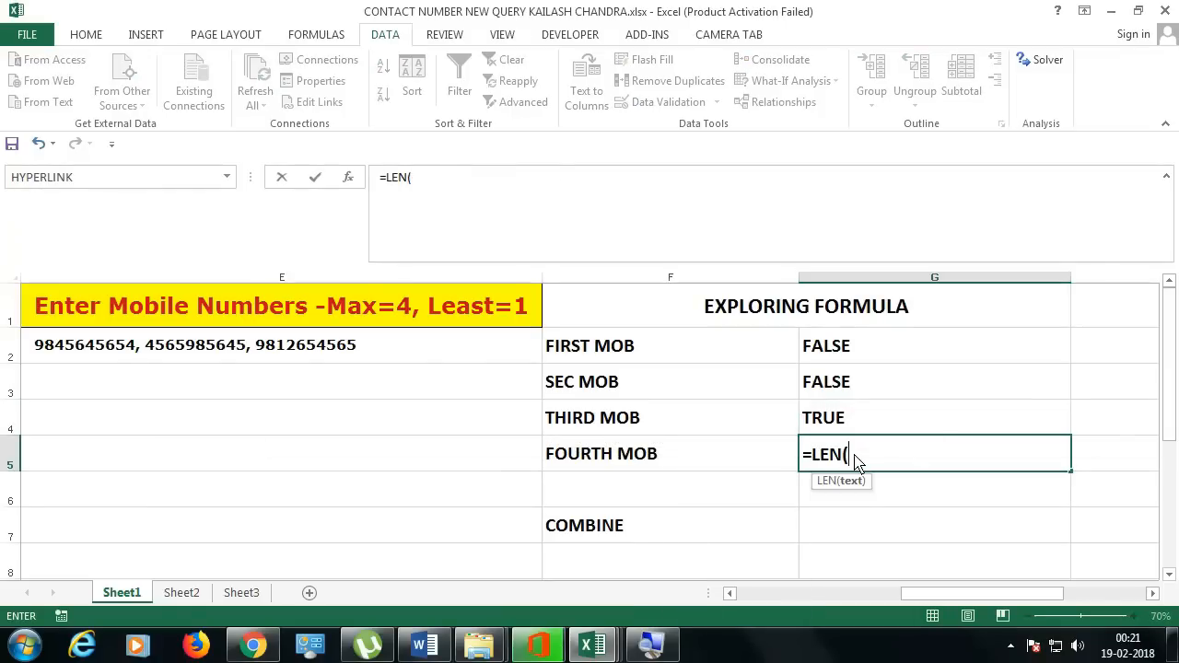
pyautogui.click(421, 356)
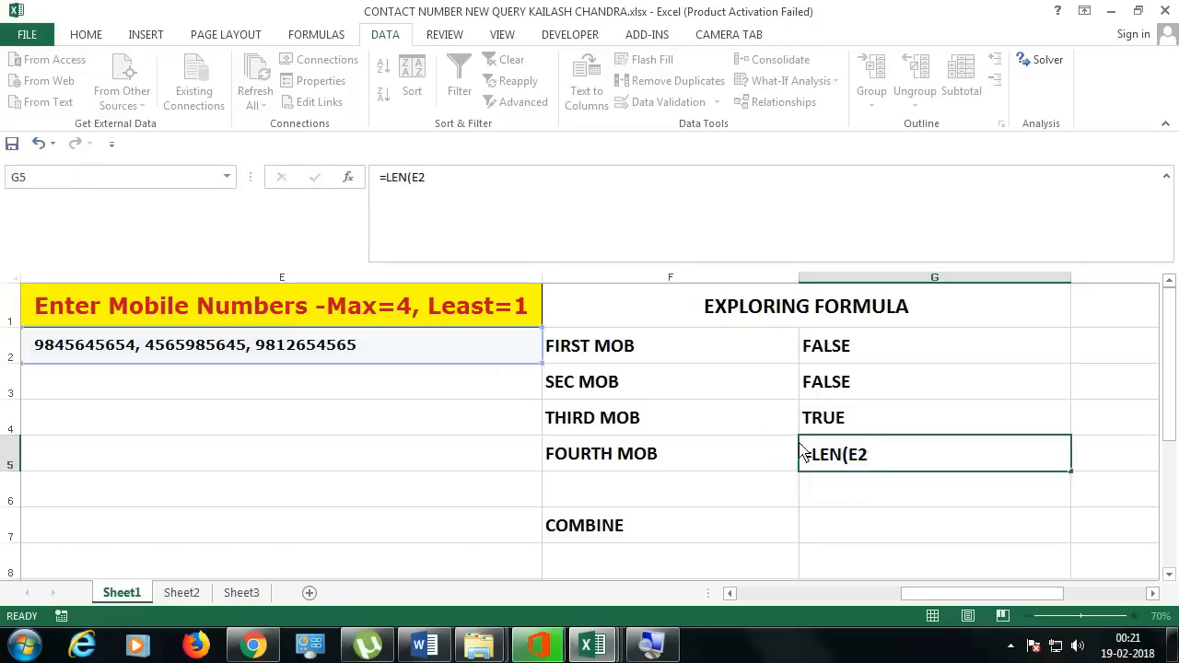
pyautogui.press('Return')
pyautogui.click(401, 354)
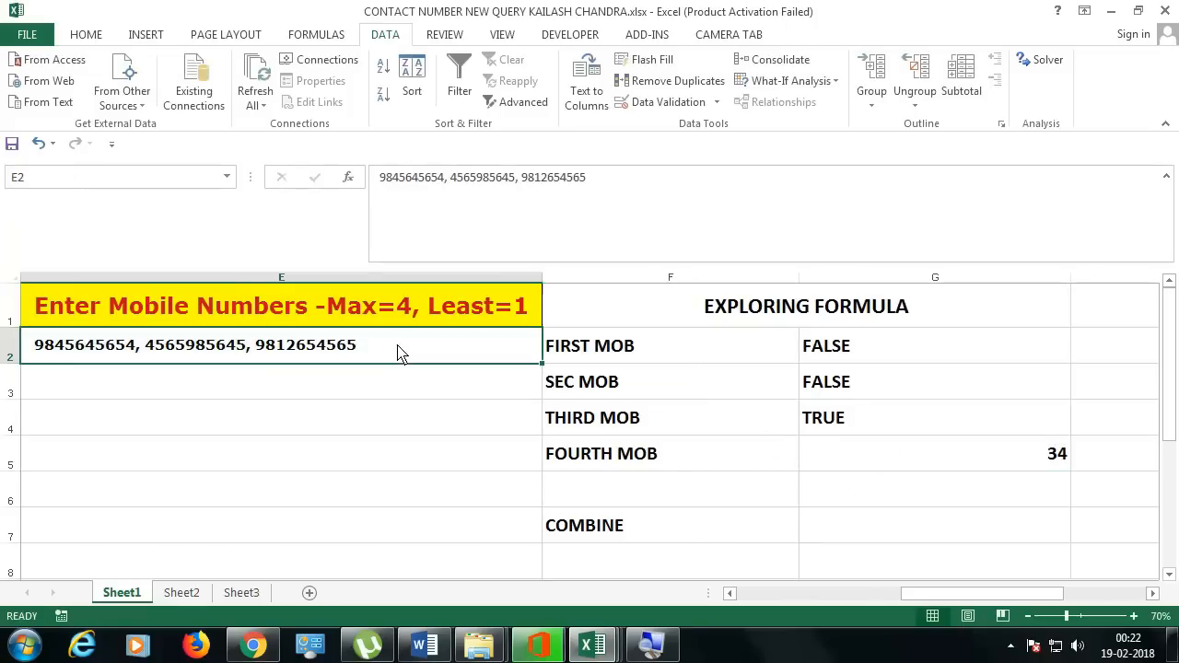
pyautogui.press('F2')
pyautogui.doubleClick(361, 356)
pyautogui.click(442, 364)
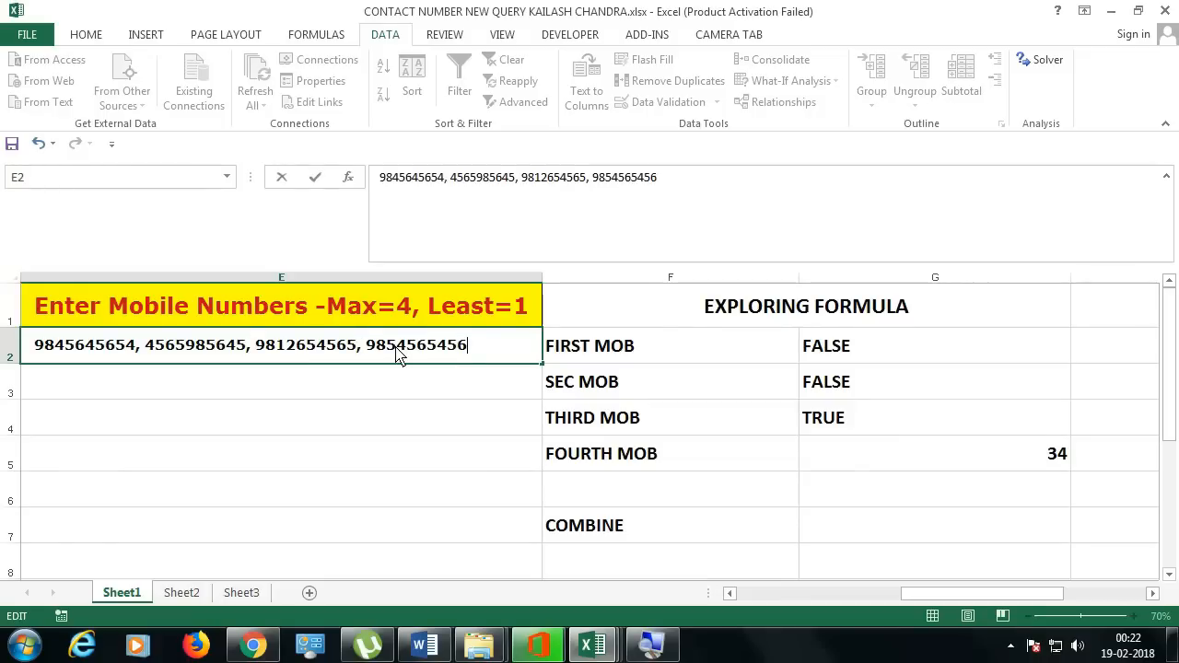
pyautogui.press('Return')
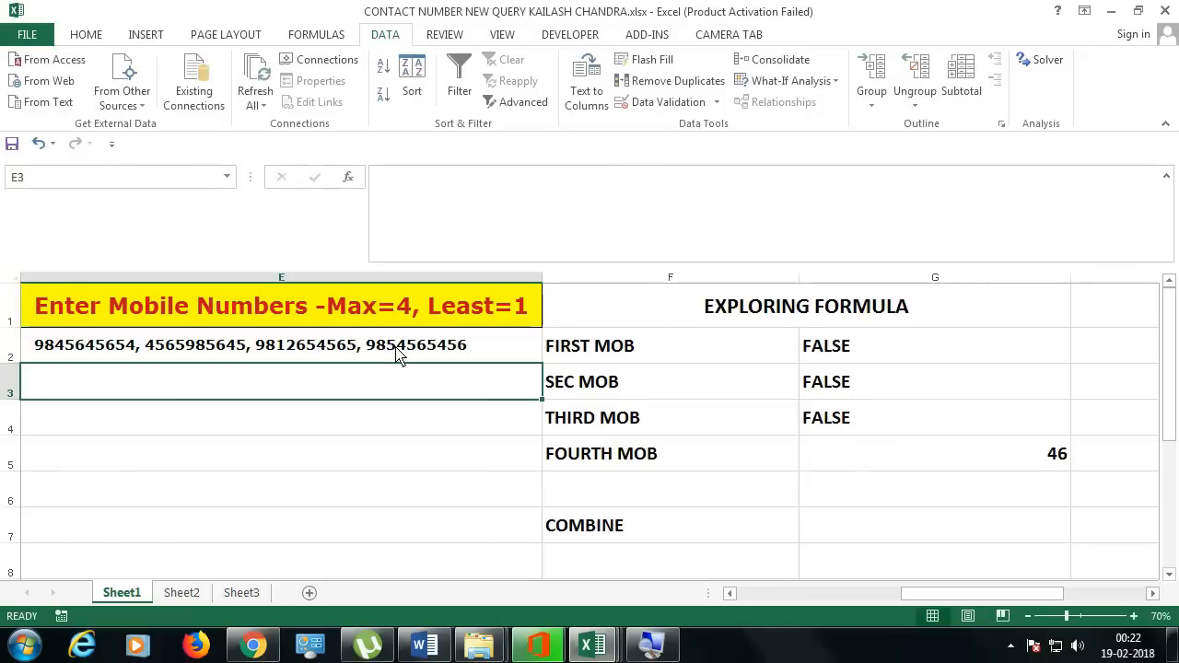
# Step: Change G5 to =IF(LEN(E2)=46,"TRUE","FALSE") so it shows TRUE
pyautogui.click(972, 468)
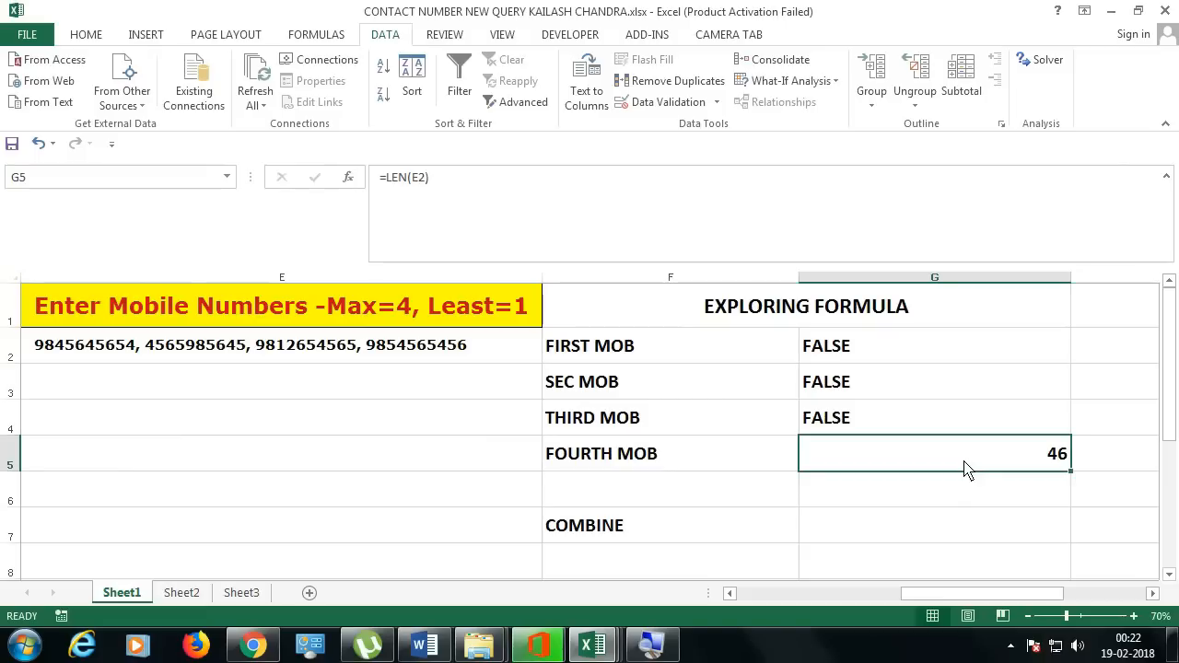
pyautogui.doubleClick(965, 465)
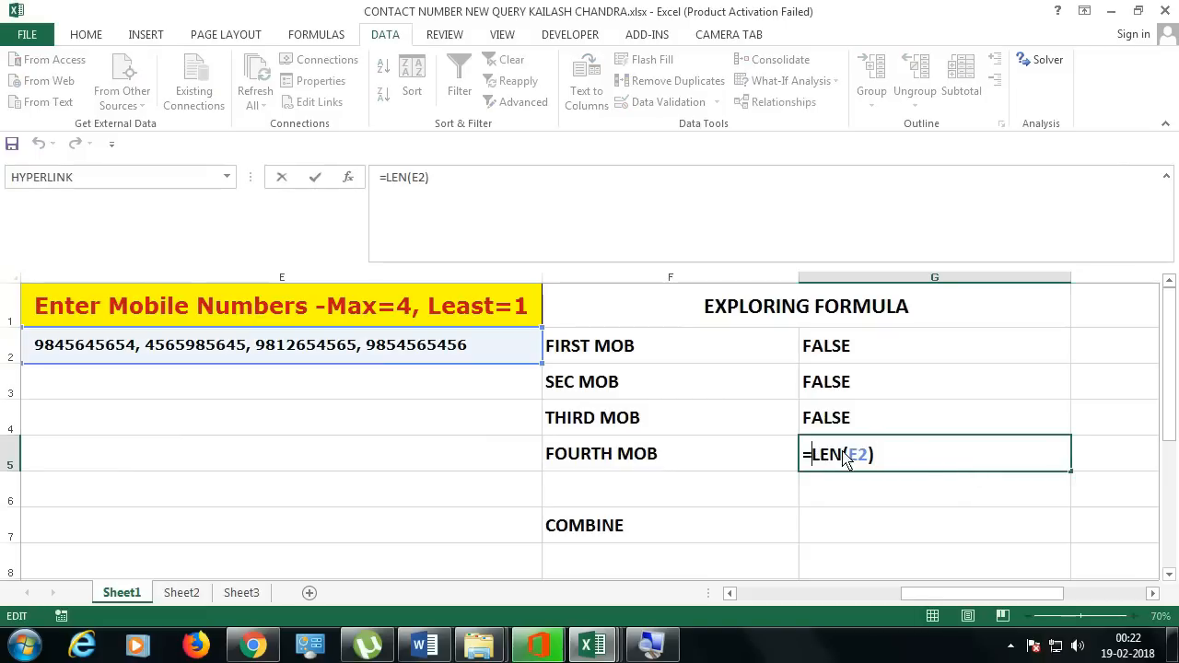
pyautogui.write('IF(LEN(E2)')
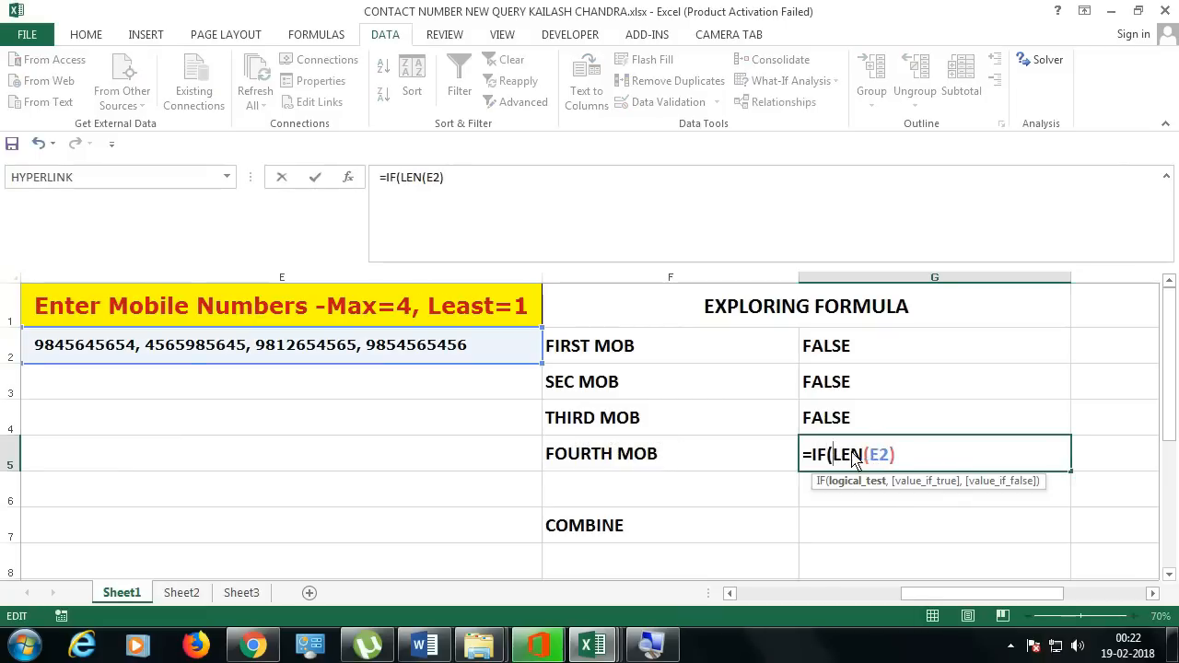
pyautogui.write('=46,"TRUE","FALSE')
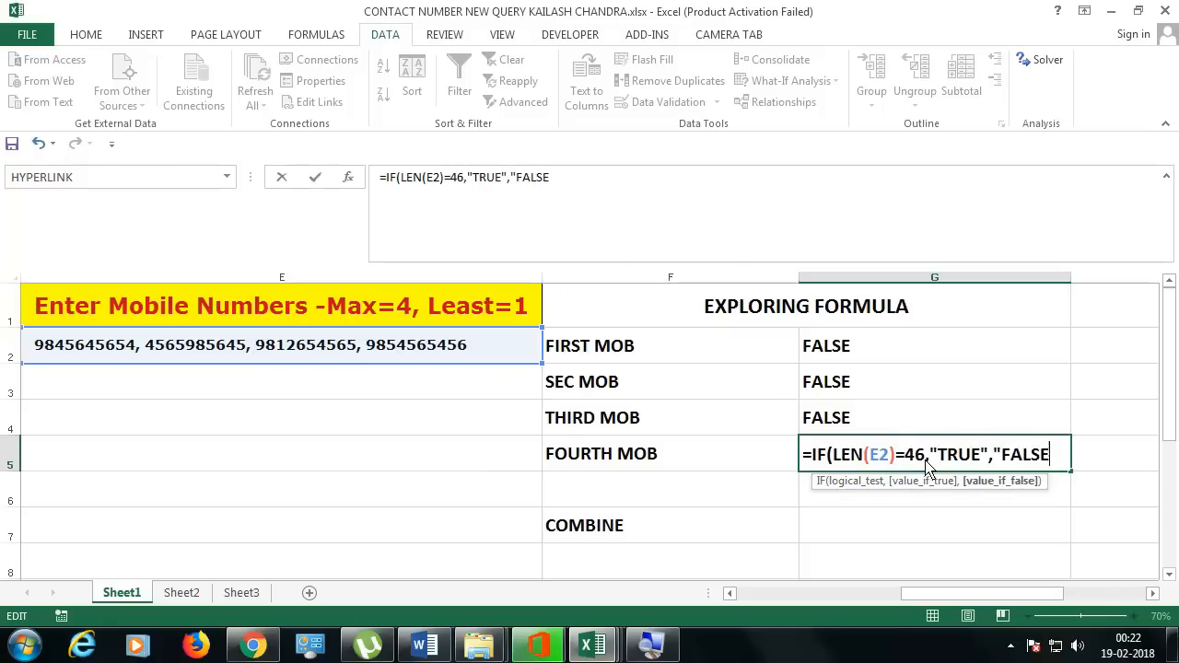
pyautogui.write('"')
pyautogui.press('Return')
pyautogui.press('Return')
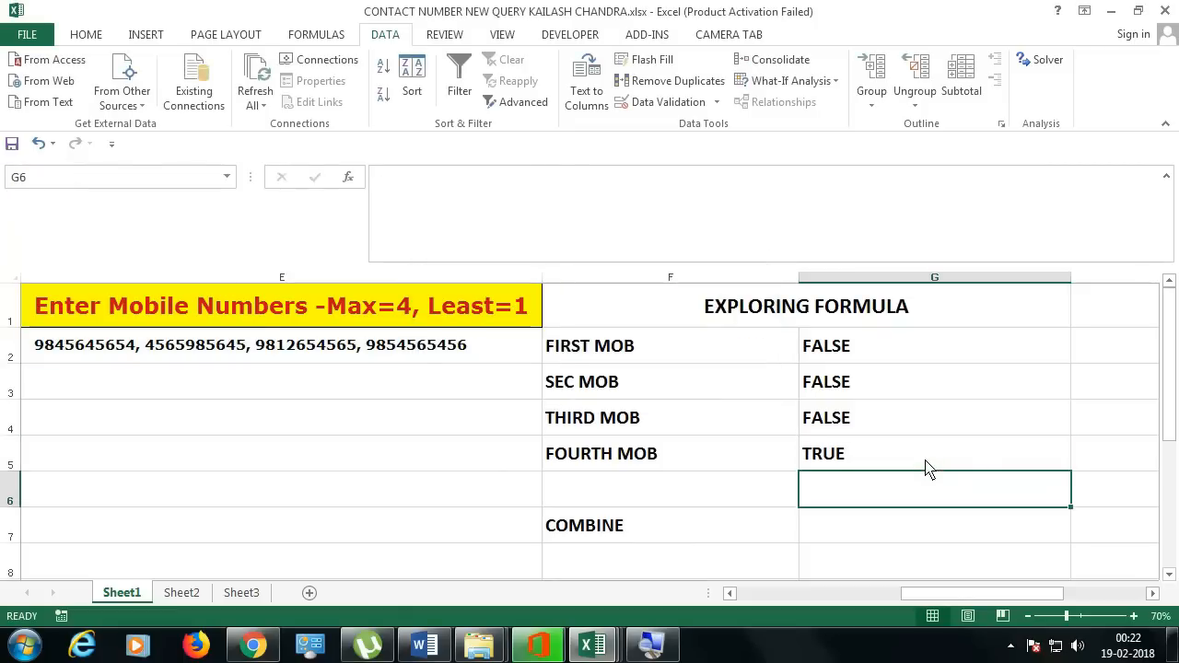
pyautogui.click(929, 468)
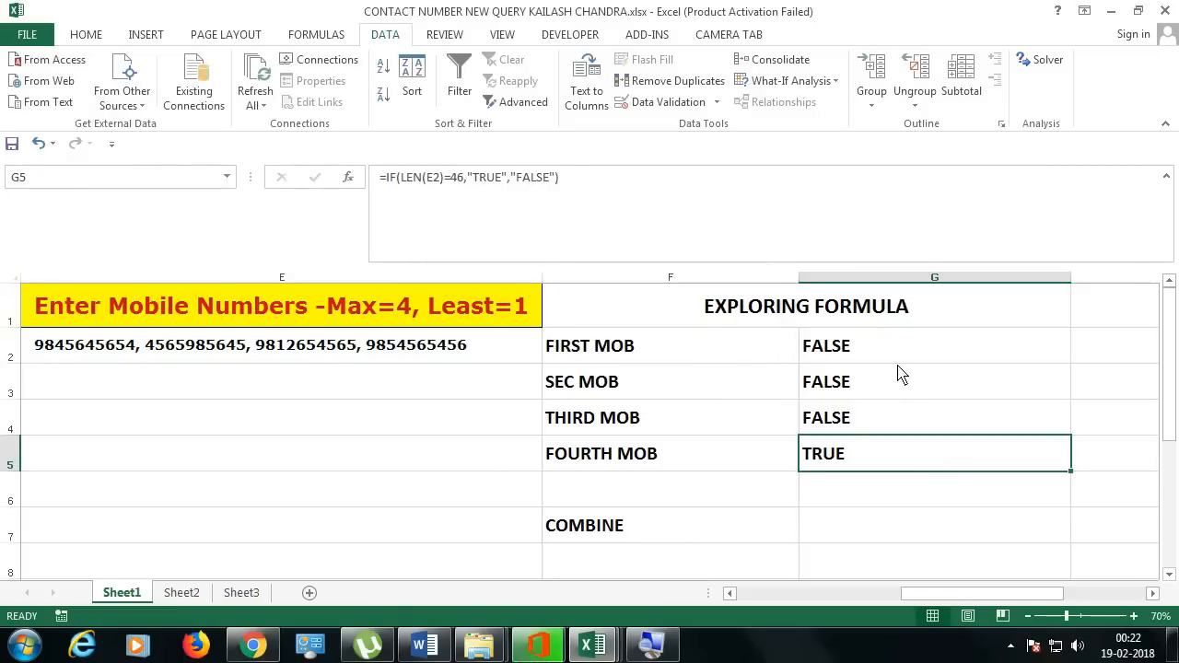
pyautogui.click(461, 352)
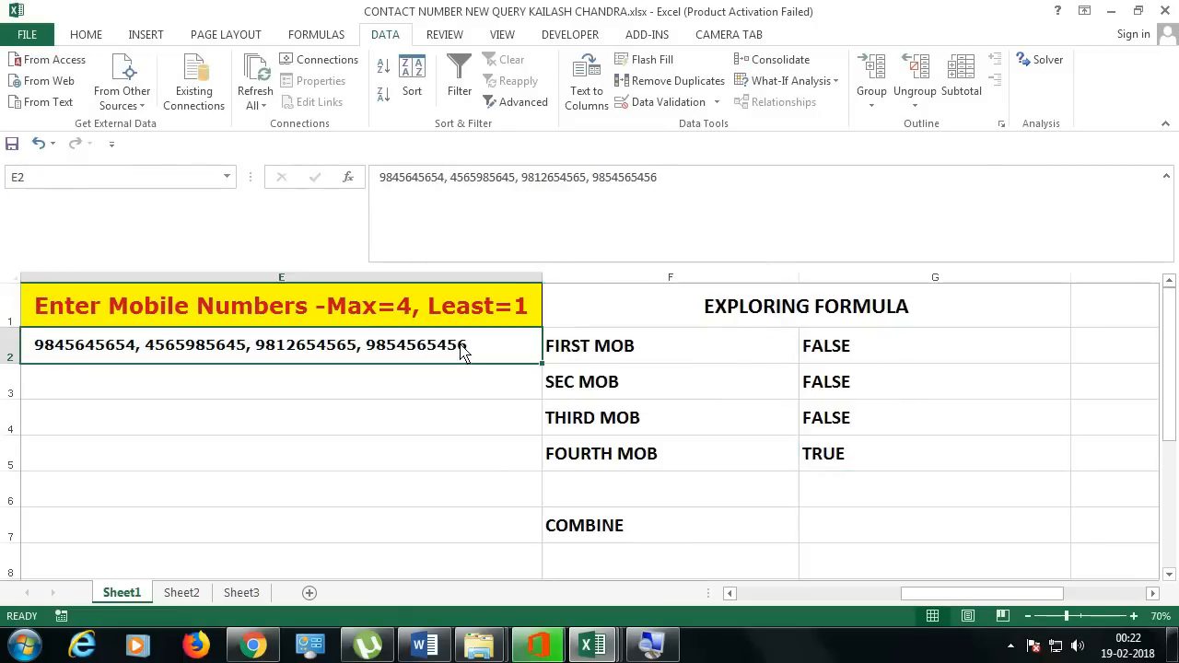
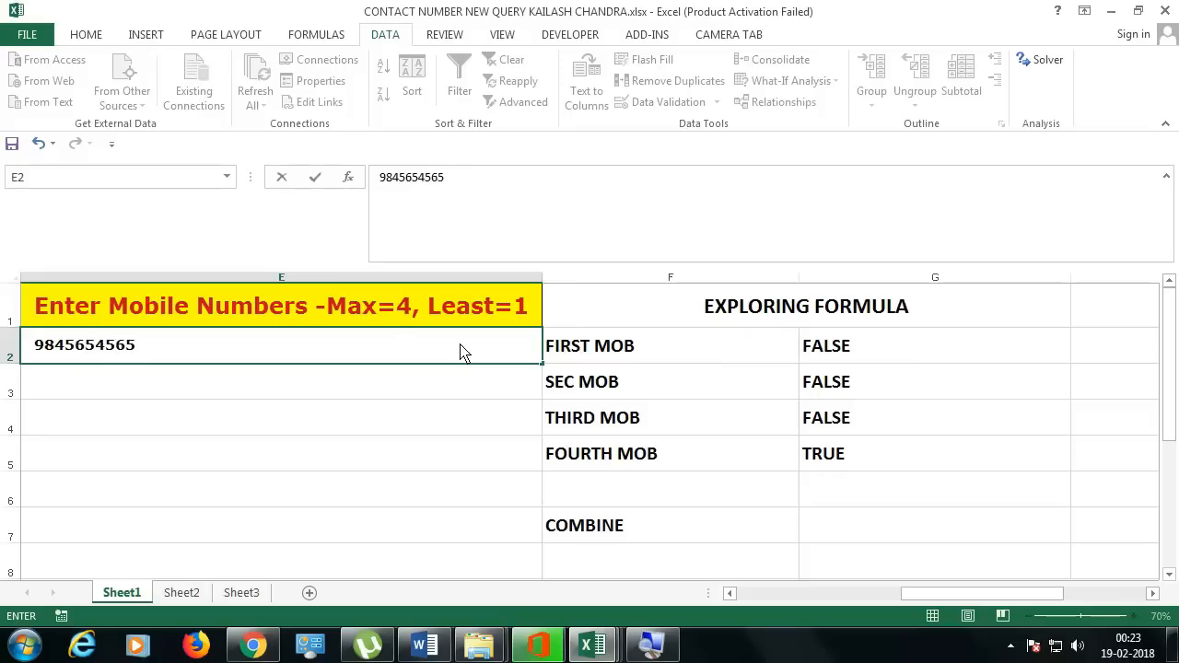
pyautogui.press('Return')
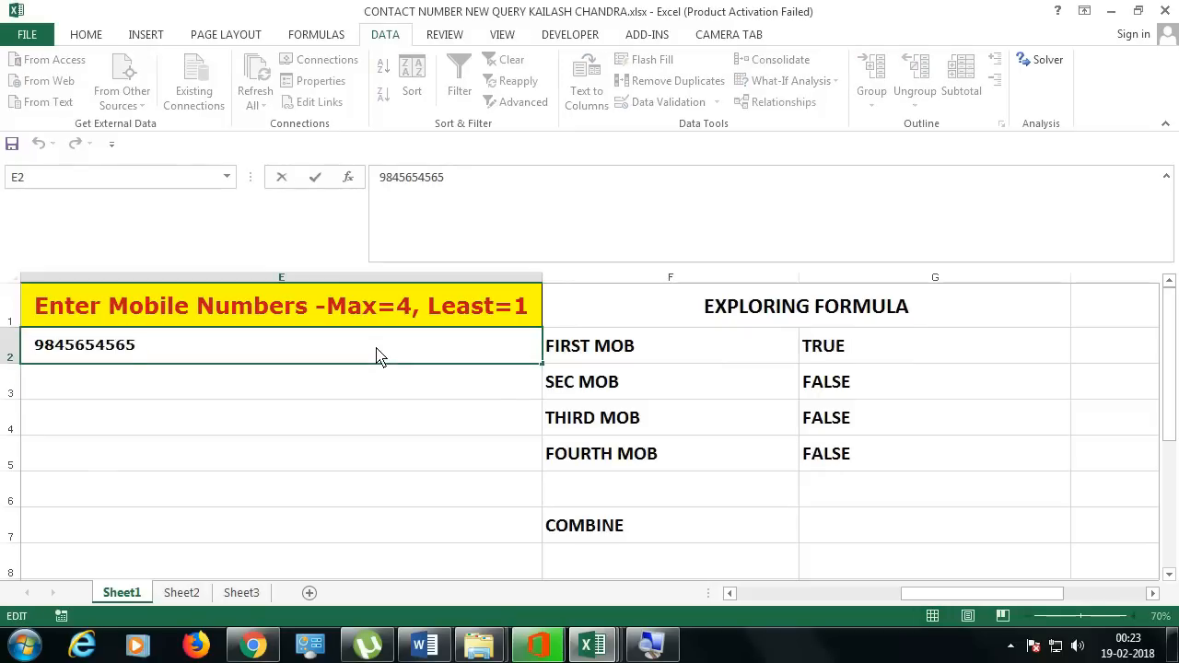
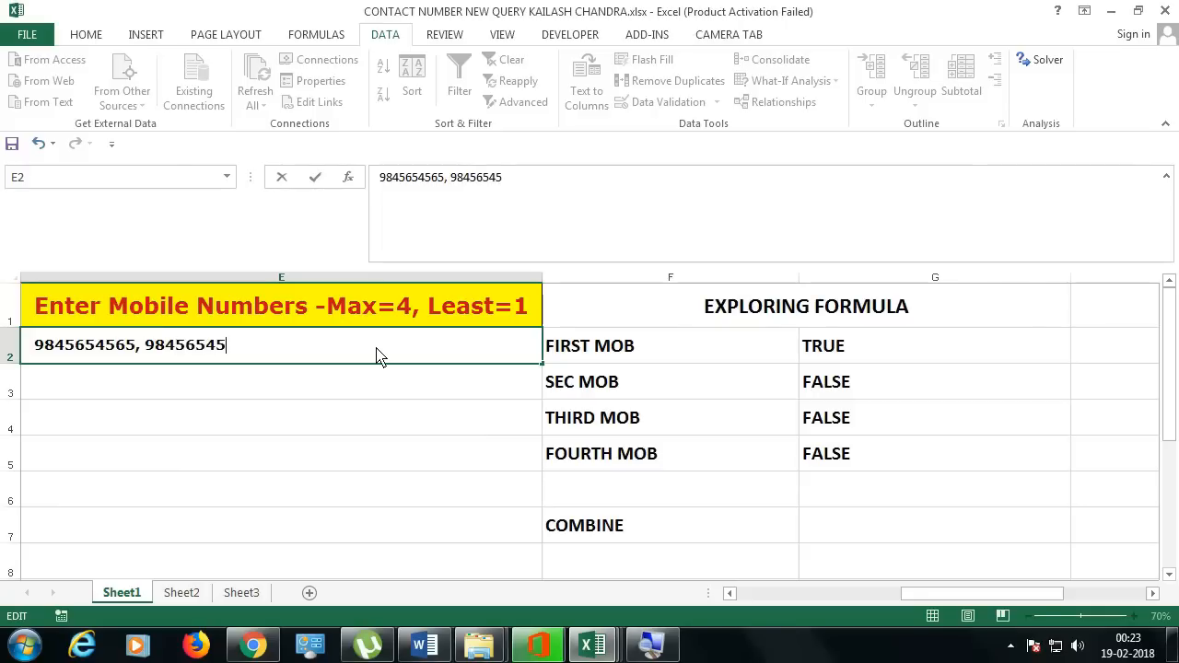
pyautogui.press('Return')
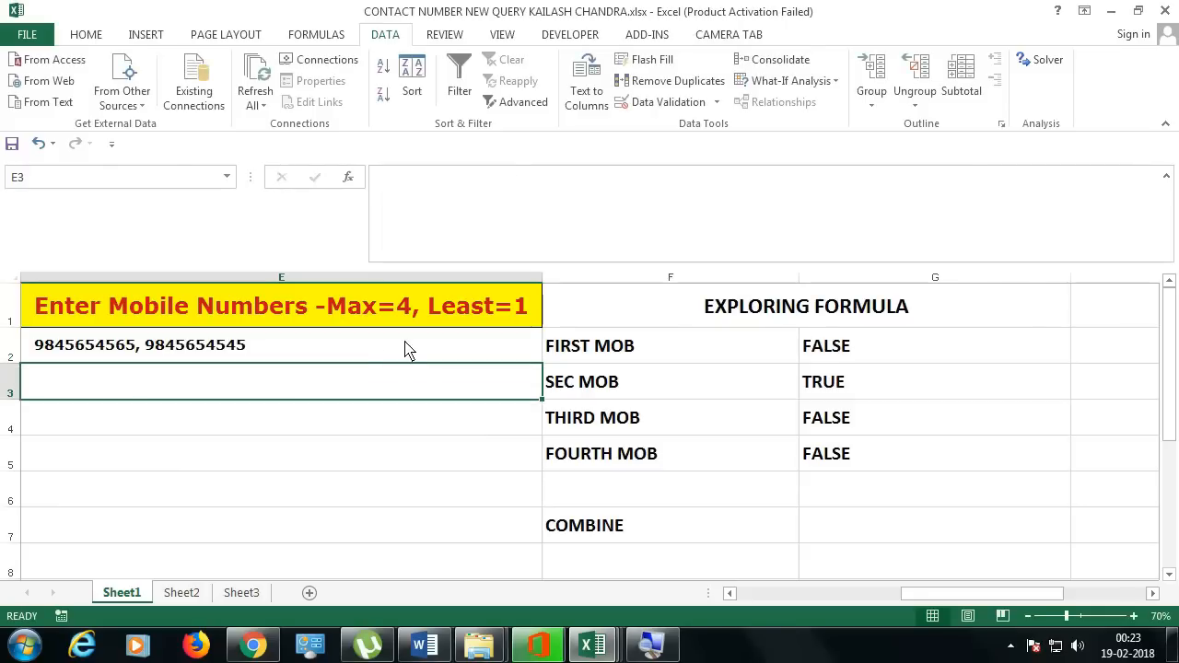
pyautogui.click(365, 351)
pyautogui.doubleClick(362, 351)
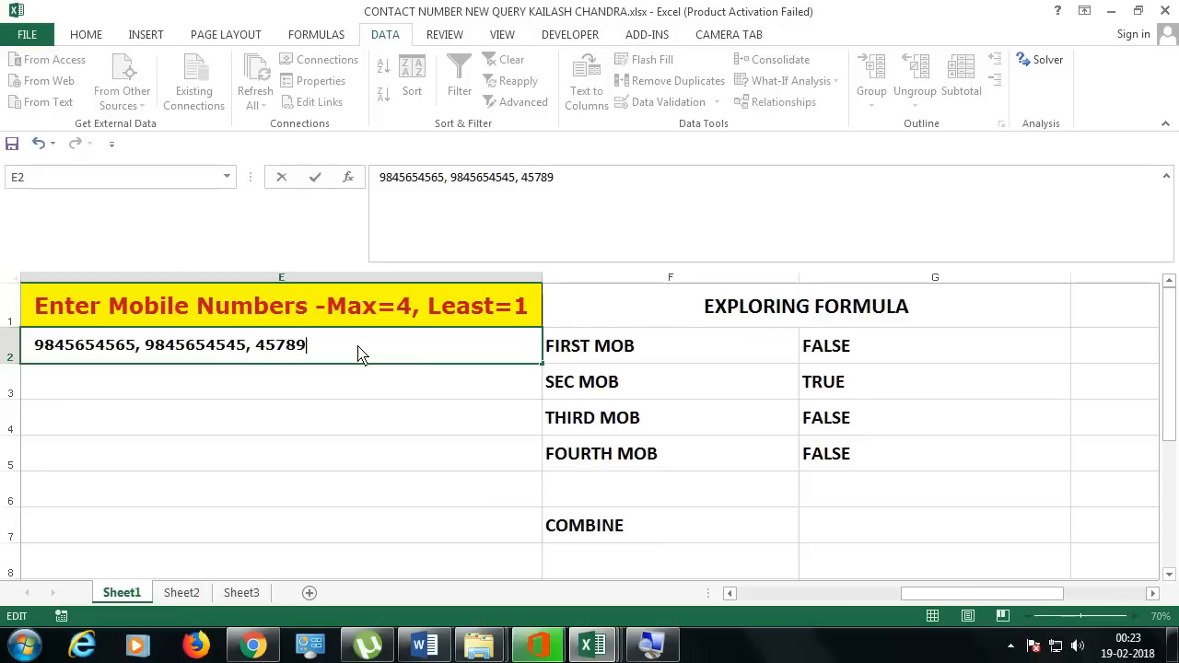
pyautogui.press('Return')
pyautogui.click(360, 356)
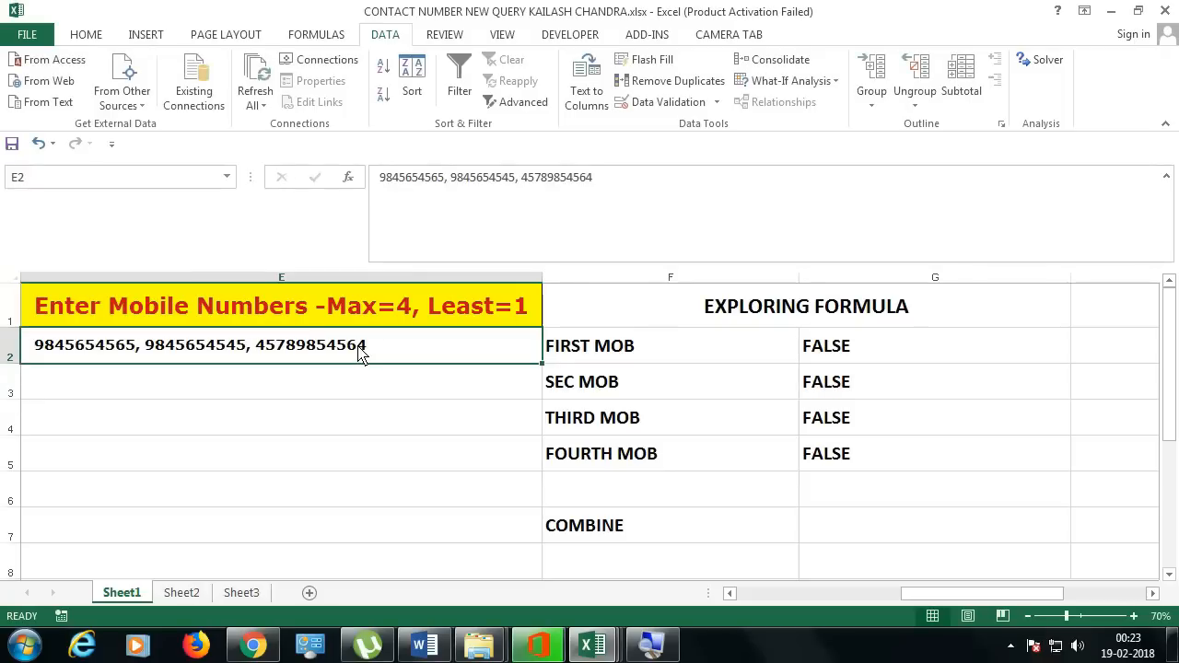
pyautogui.press('F2')
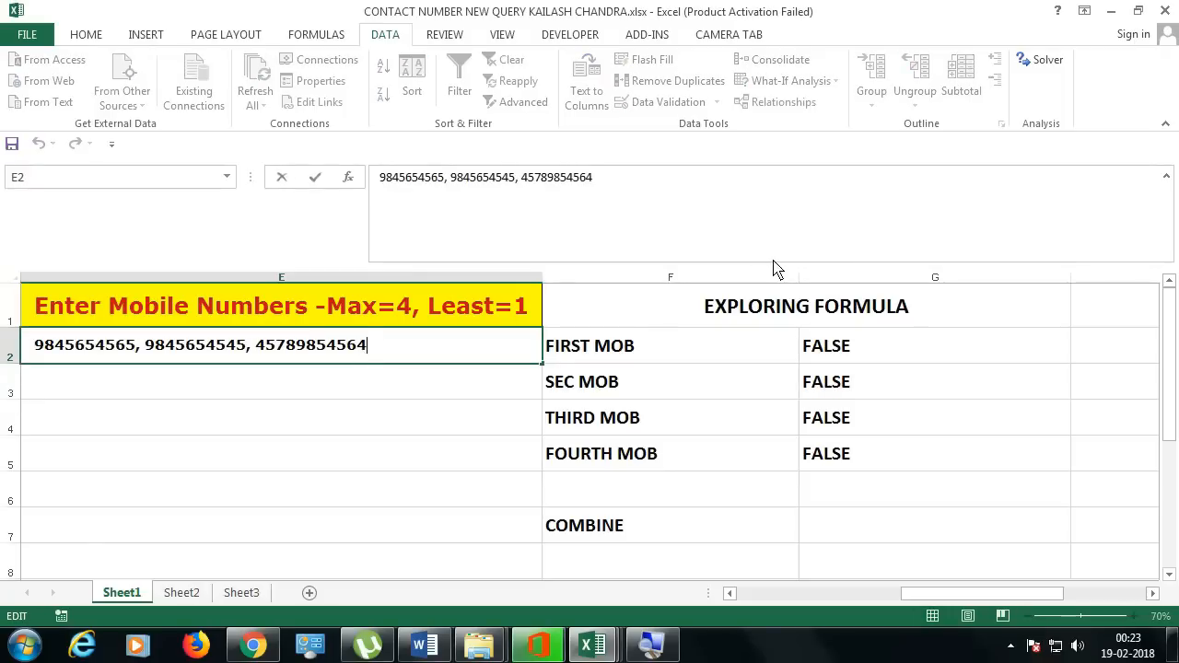
pyautogui.press('BackSpace')
pyautogui.press('Return')
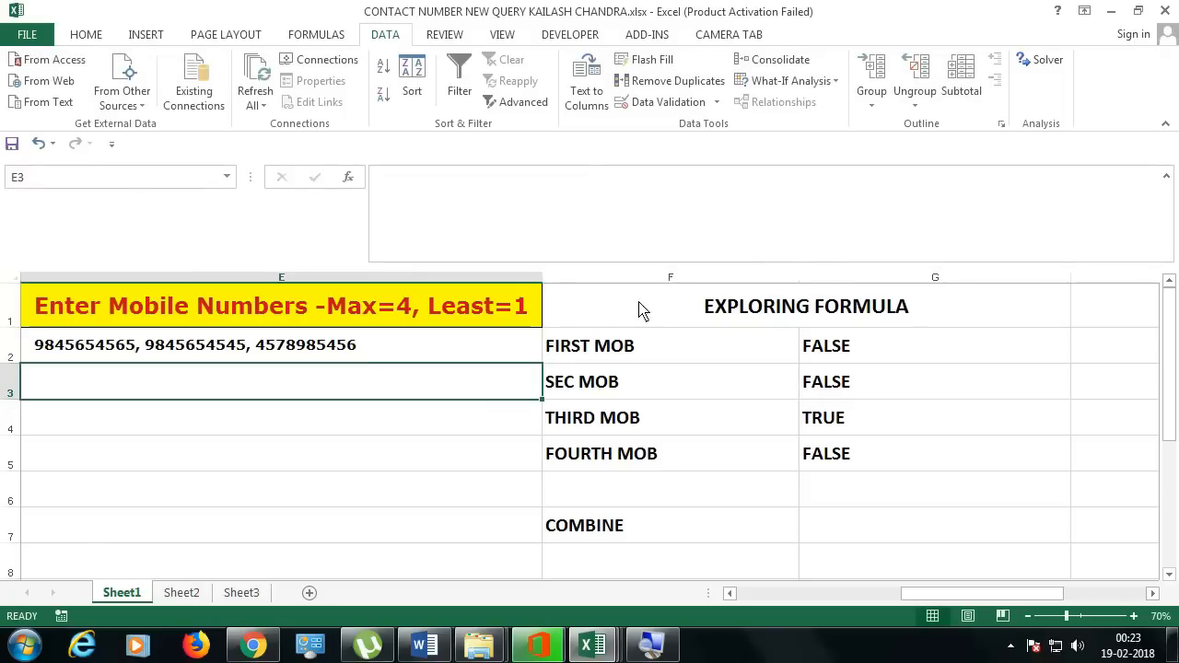
# Step: Review the FIRST through FOURTH MOB length checks in G2:G5
pyautogui.click(480, 345)
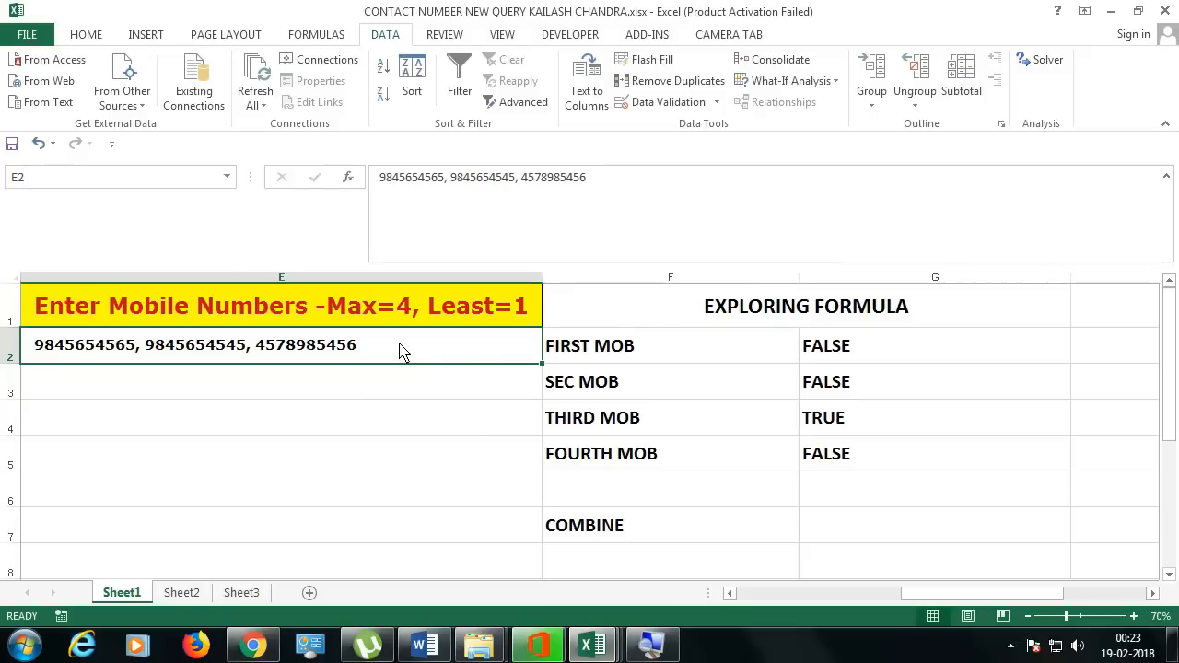
pyautogui.moveTo(867, 348); pyautogui.dragTo(884, 460)
pyautogui.click(885, 428)
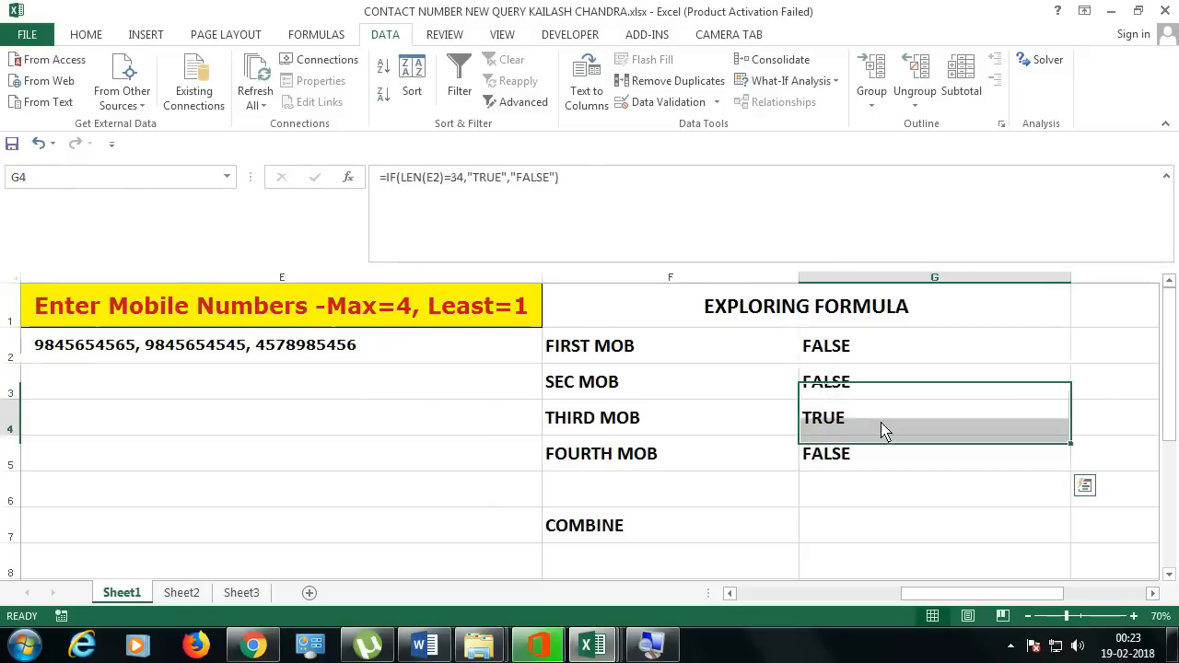
pyautogui.click(890, 353)
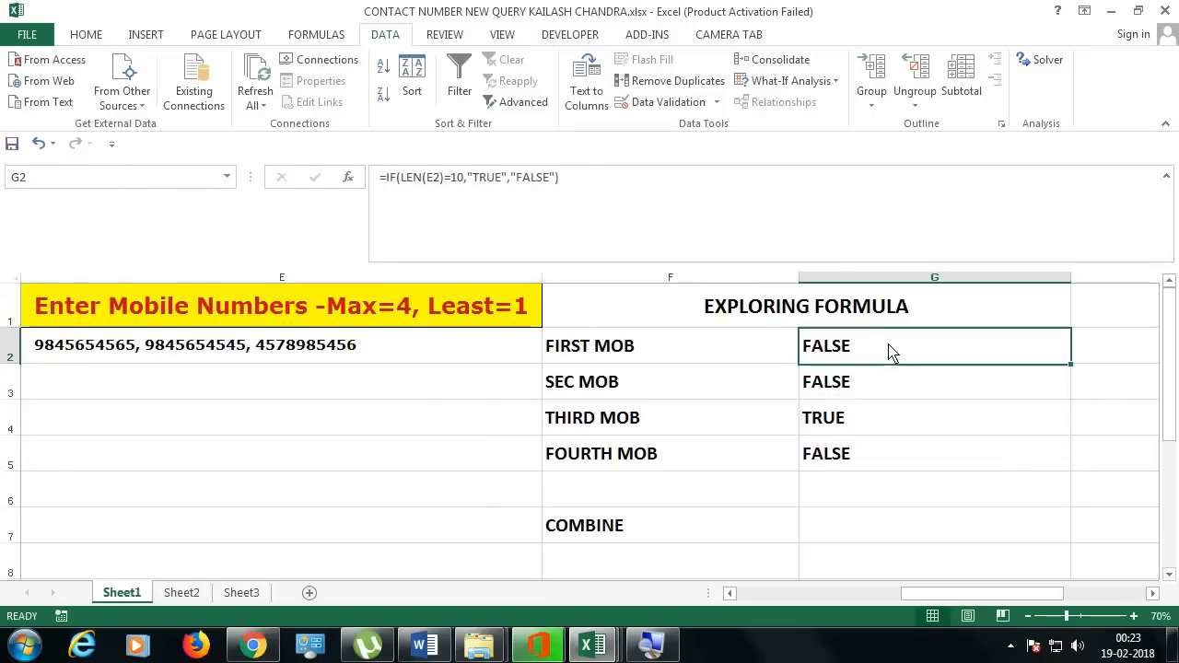
pyautogui.click(882, 398)
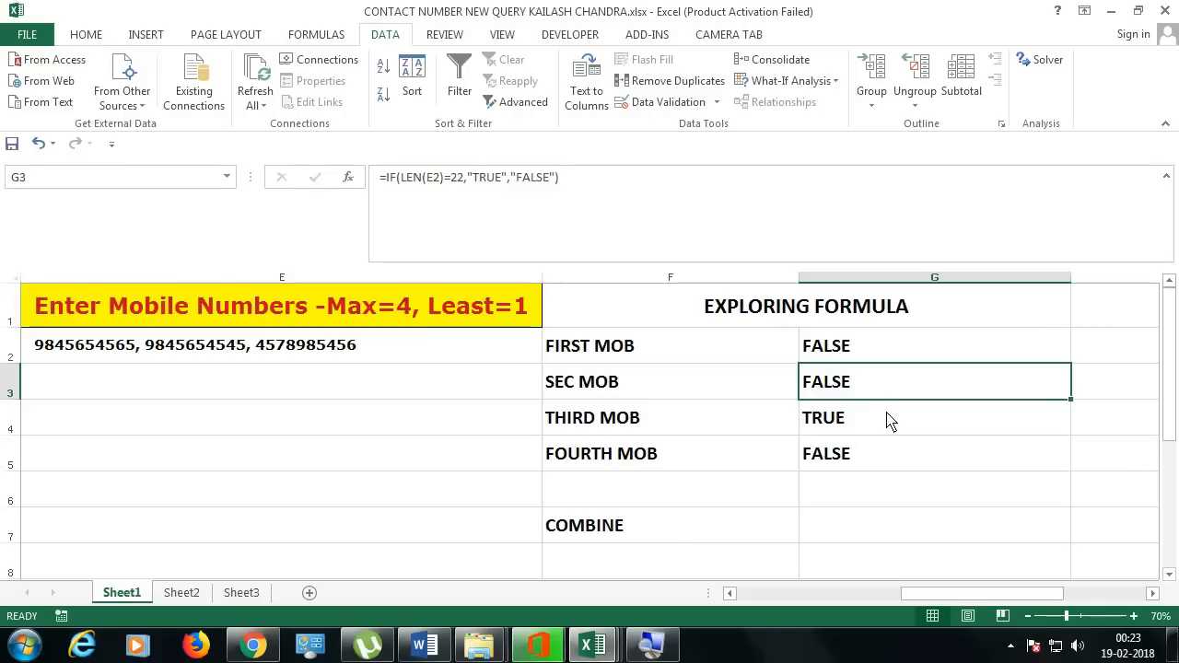
pyautogui.click(888, 420)
pyautogui.click(892, 459)
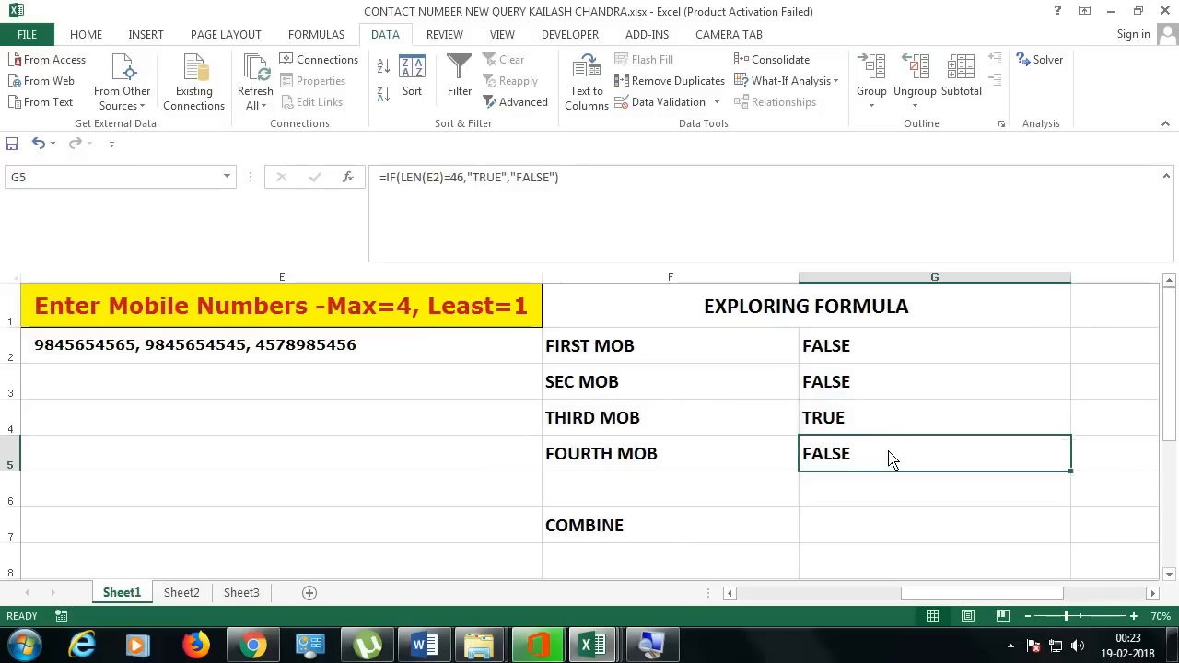
pyautogui.moveTo(887, 358); pyautogui.dragTo(899, 453)
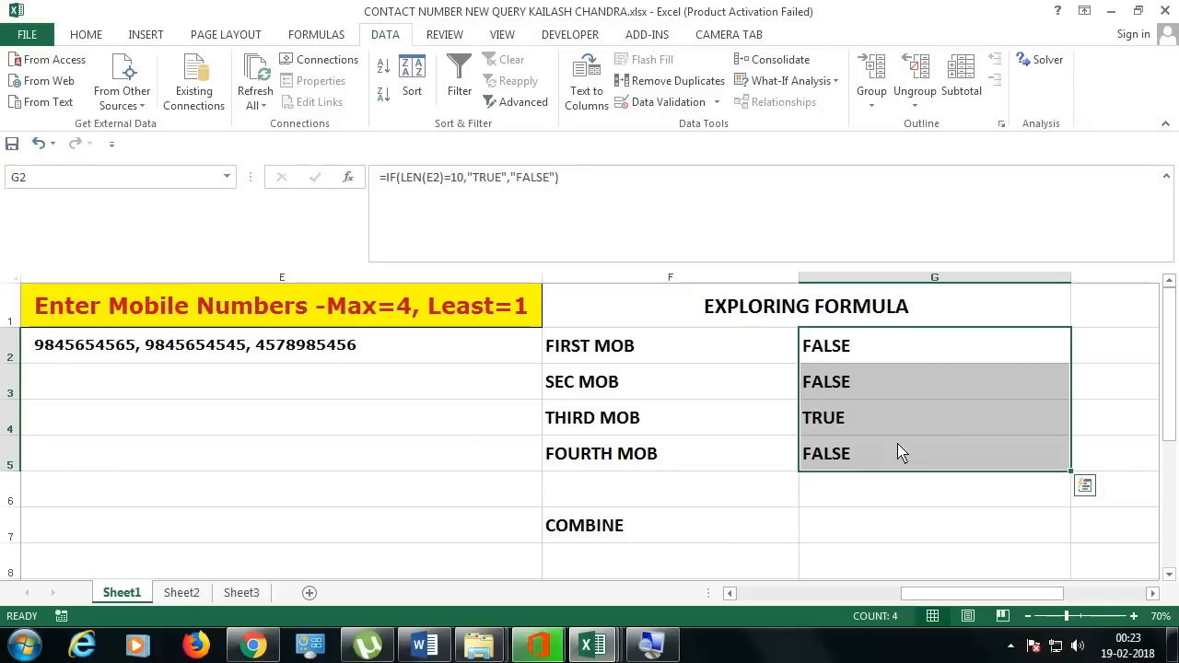
pyautogui.doubleClick(397, 349)
pyautogui.moveTo(390, 348); pyautogui.dragTo(145, 360)
pyautogui.press('Delete')
pyautogui.press('Return')
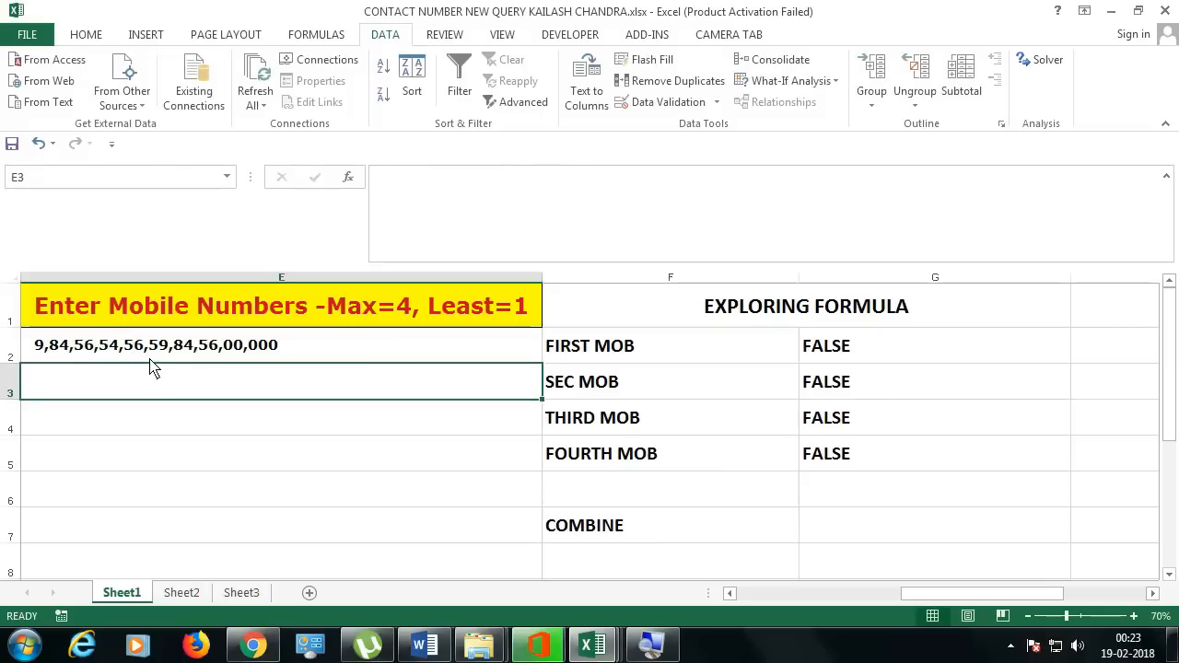
pyautogui.click(150, 360)
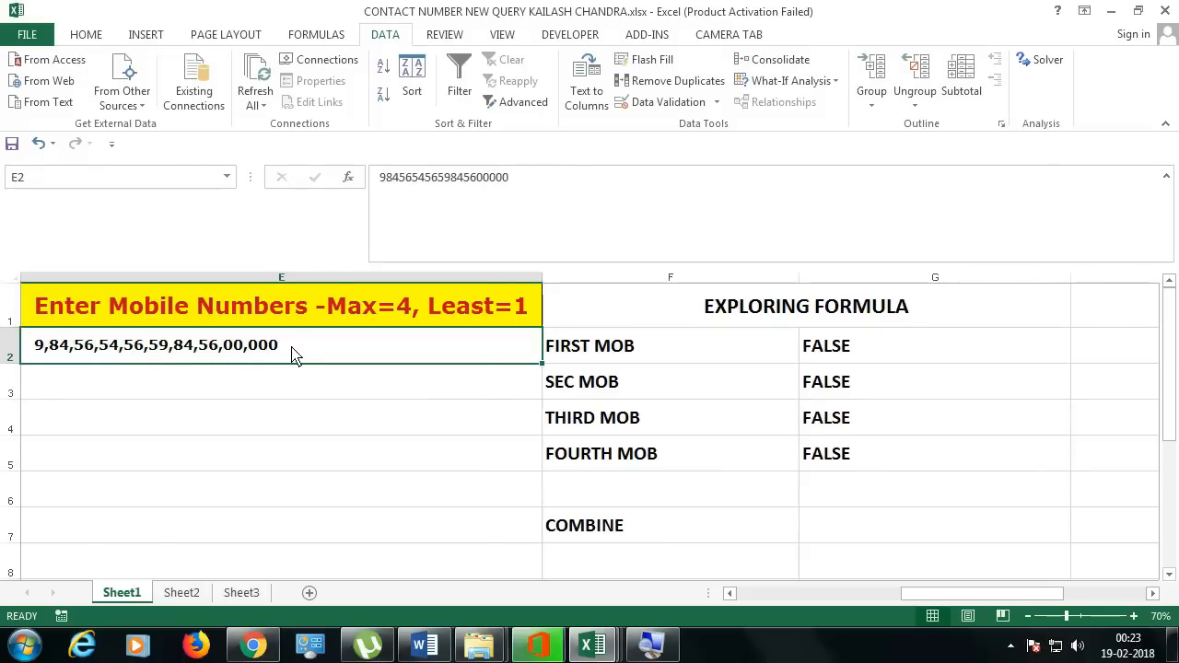
pyautogui.press('Delete')
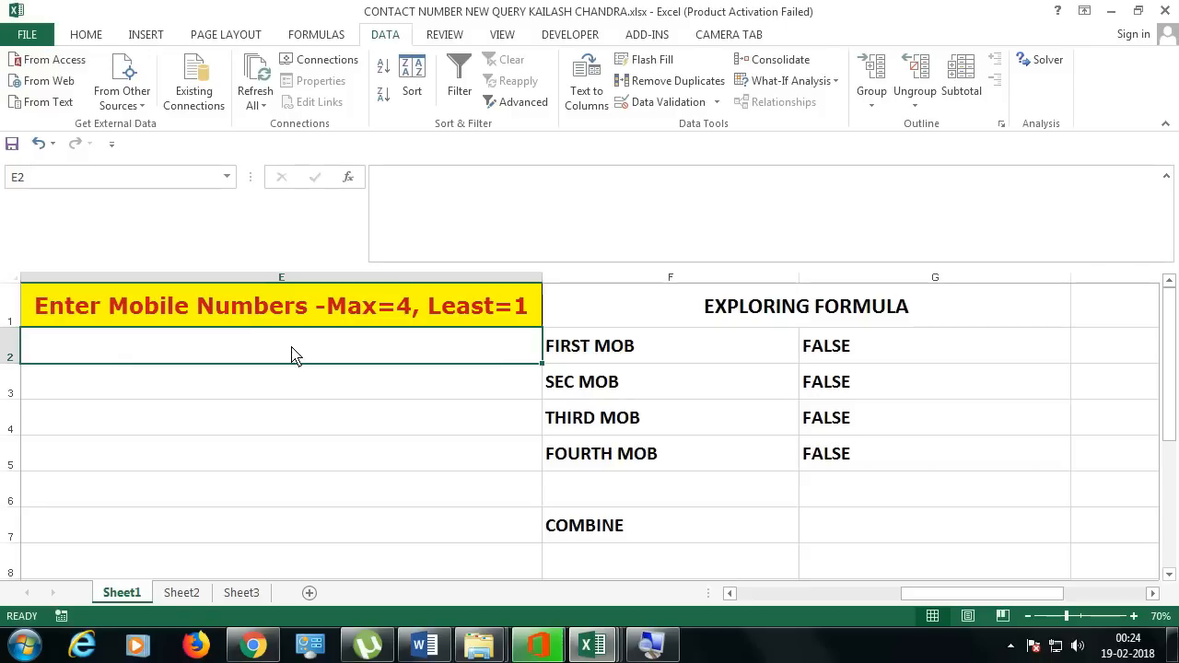
pyautogui.hotkey('ctrl', 'z')
pyautogui.press('Delete')
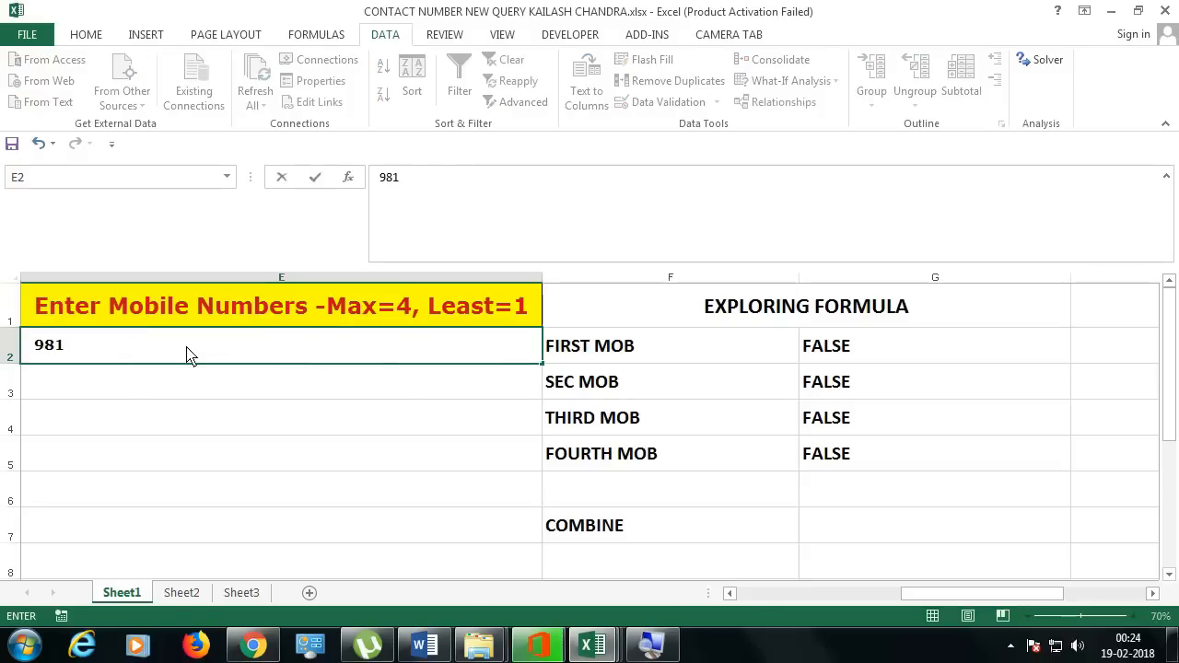
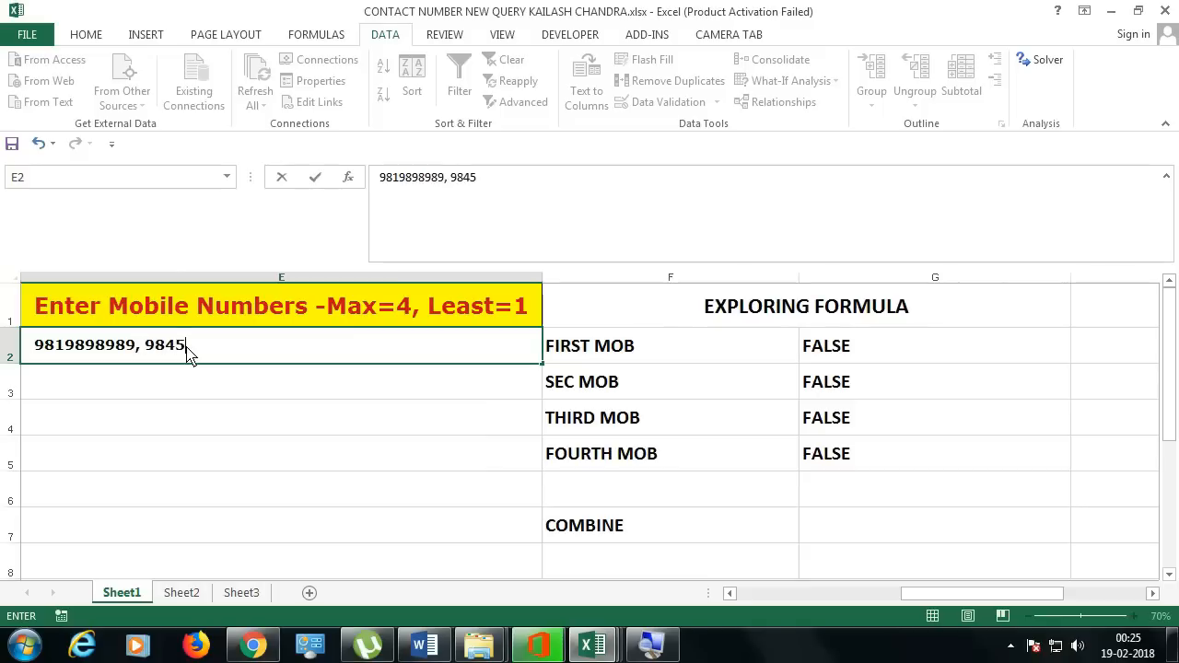
pyautogui.press('Return')
pyautogui.click(190, 350)
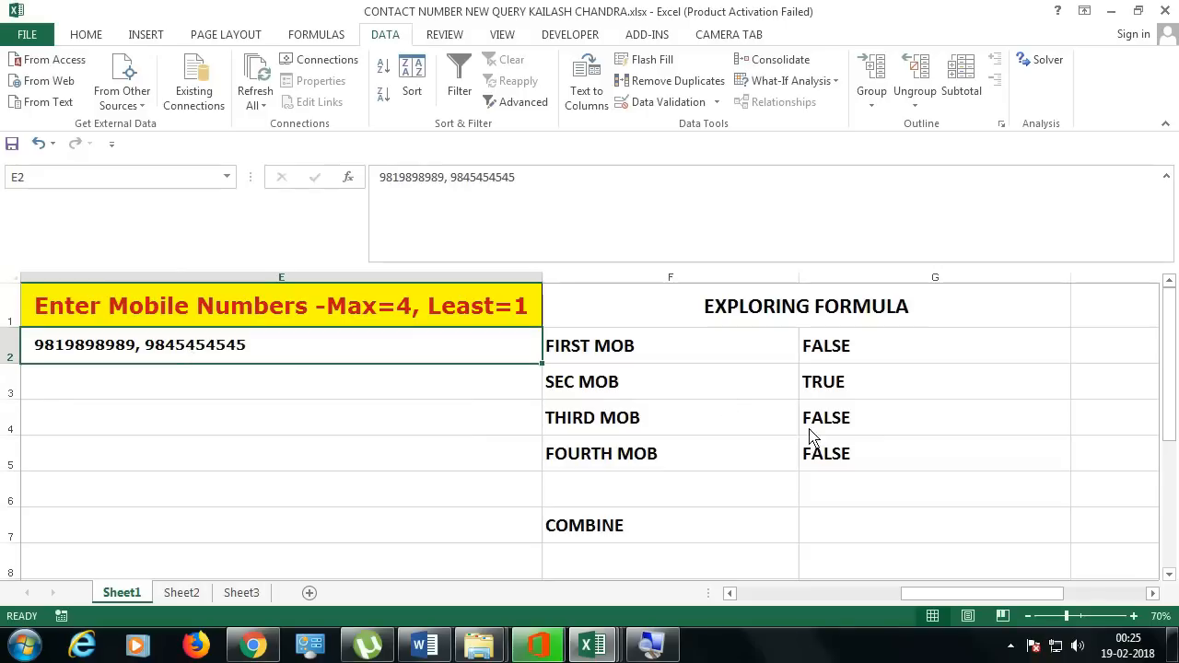
pyautogui.click(811, 435)
pyautogui.click(248, 359)
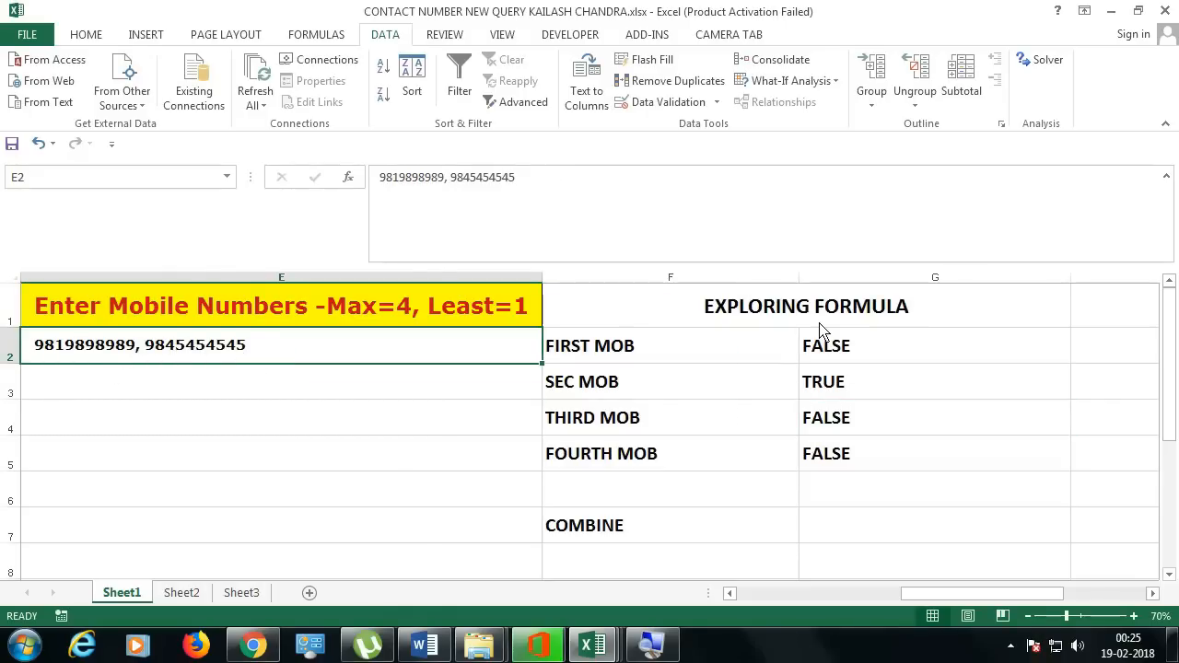
pyautogui.moveTo(861, 358); pyautogui.dragTo(863, 464)
pyautogui.click(857, 386)
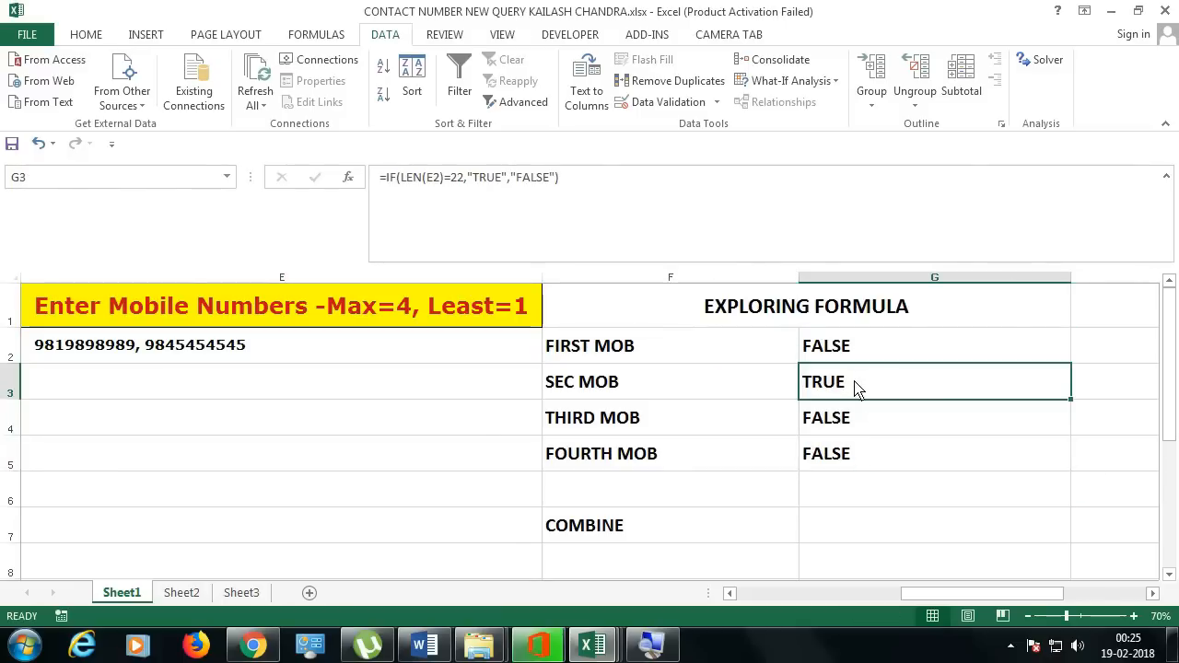
pyautogui.moveTo(861, 350); pyautogui.dragTo(856, 452)
pyautogui.click(857, 385)
pyautogui.click(401, 353)
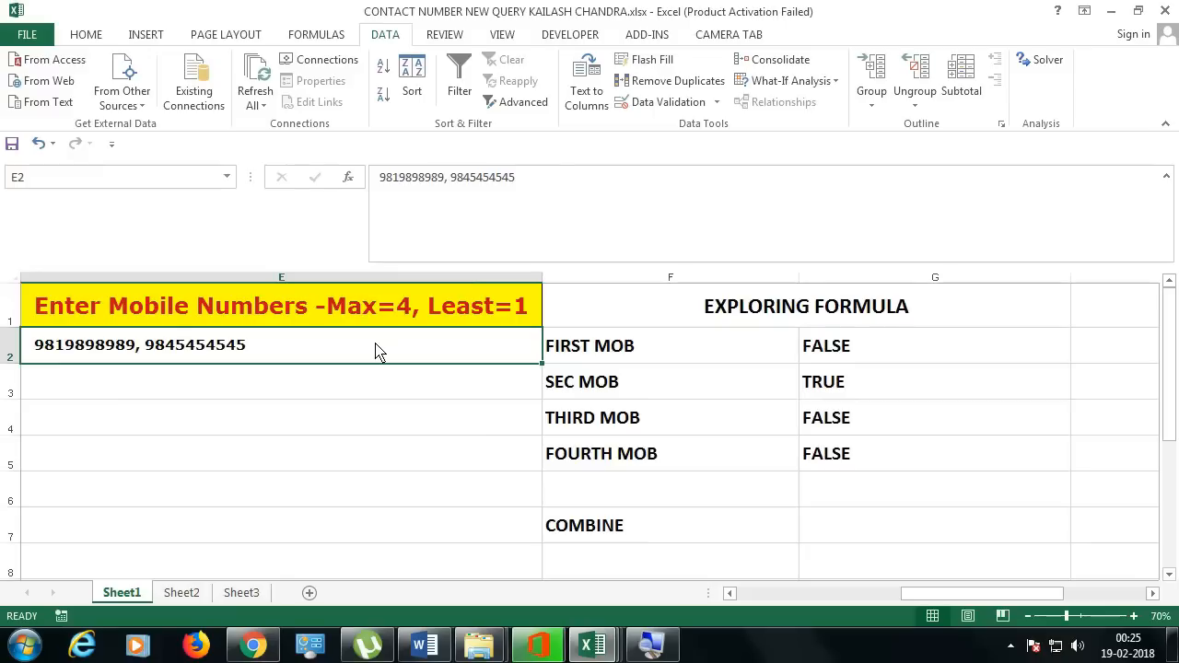
pyautogui.moveTo(899, 355); pyautogui.dragTo(889, 463)
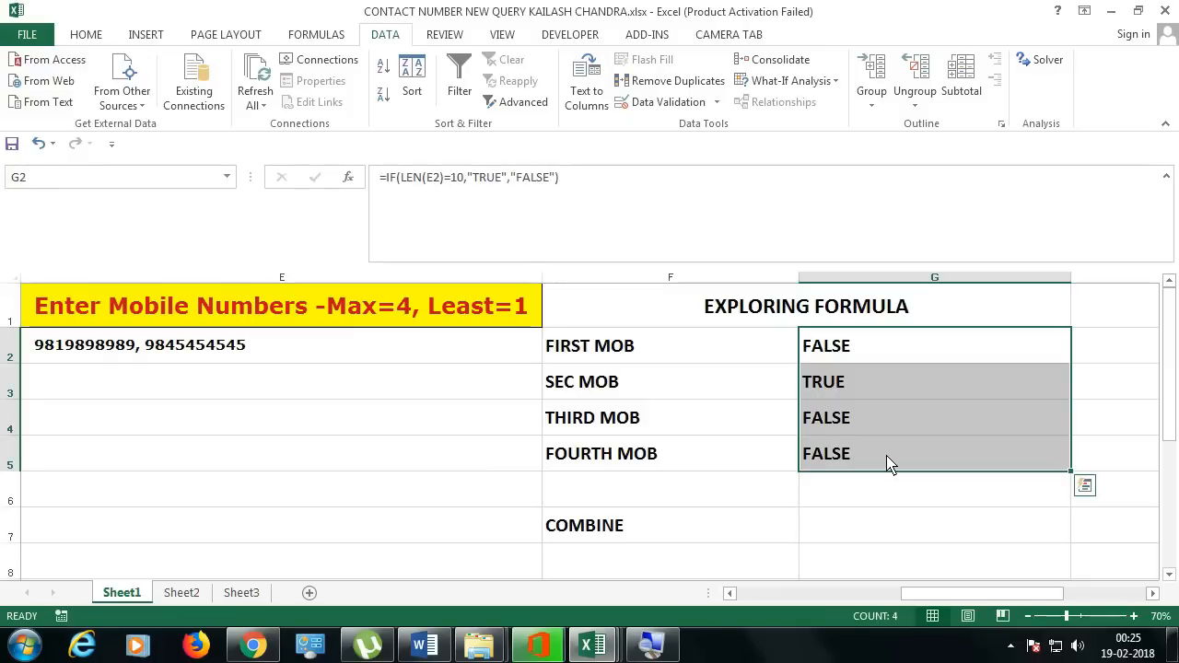
pyautogui.click(834, 533)
pyautogui.doubleClick(858, 360)
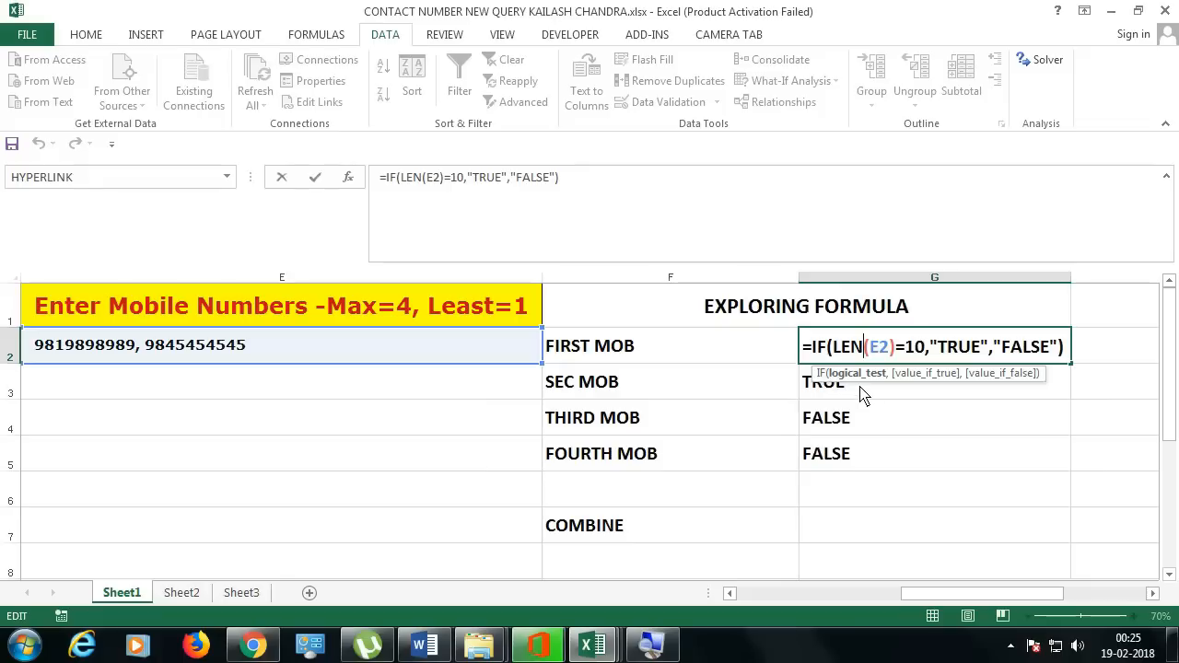
pyautogui.press('Escape')
pyautogui.click(847, 539)
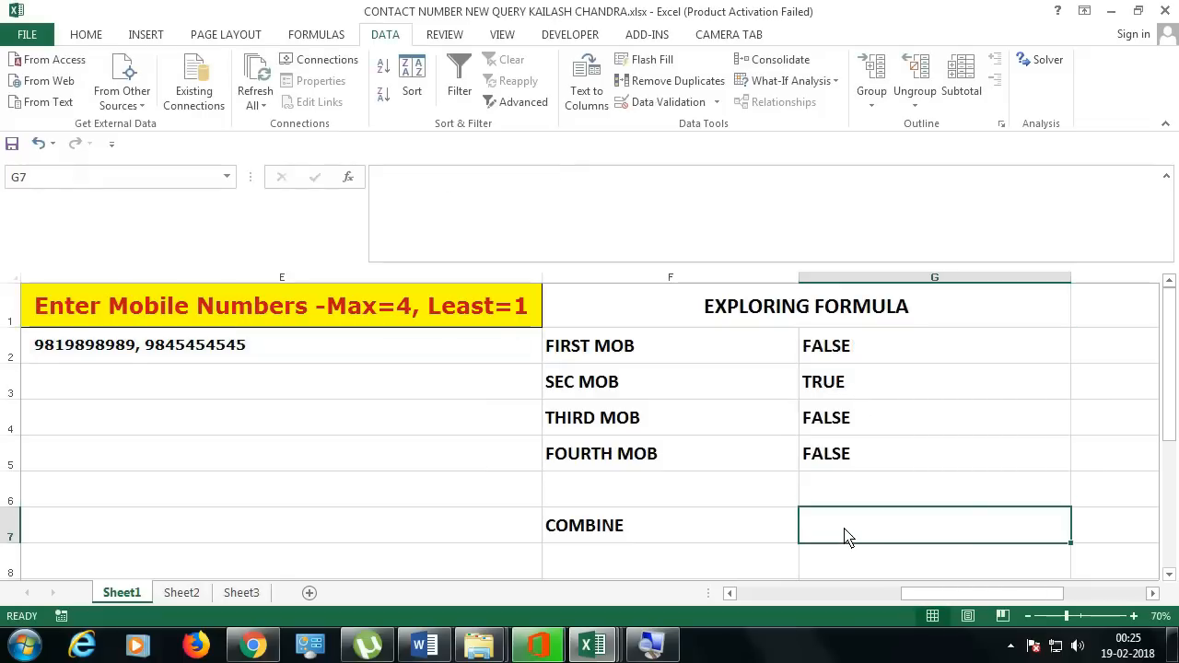
pyautogui.doubleClick(892, 361)
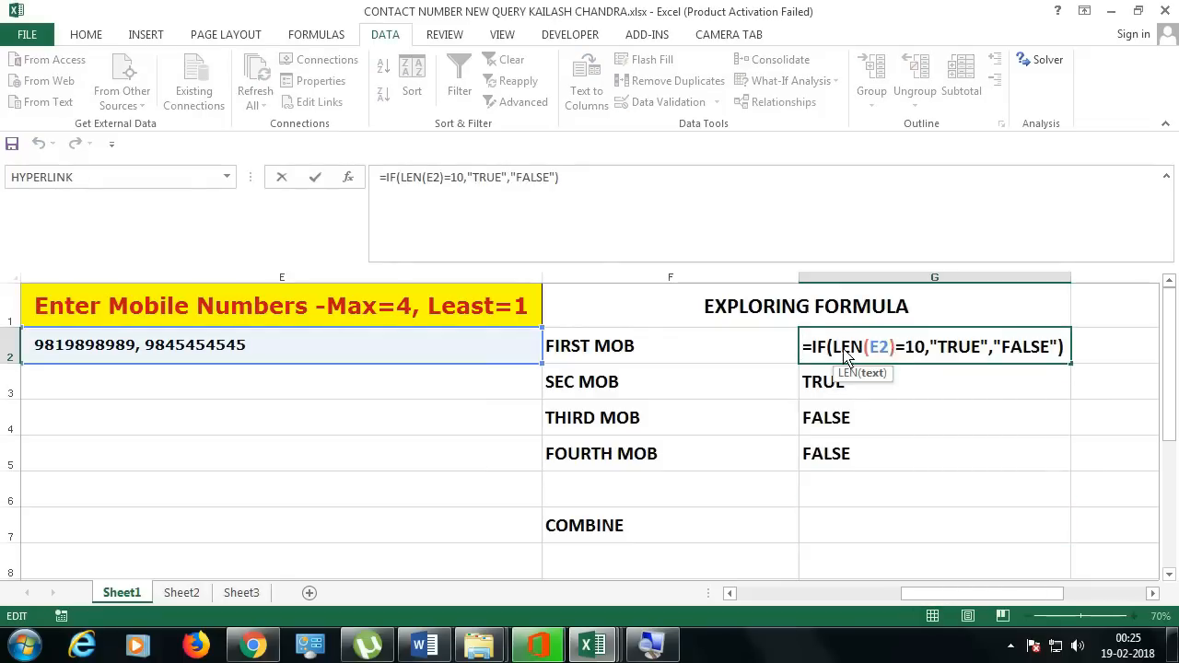
pyautogui.moveTo(840, 357); pyautogui.dragTo(915, 359)
pyautogui.press('Escape')
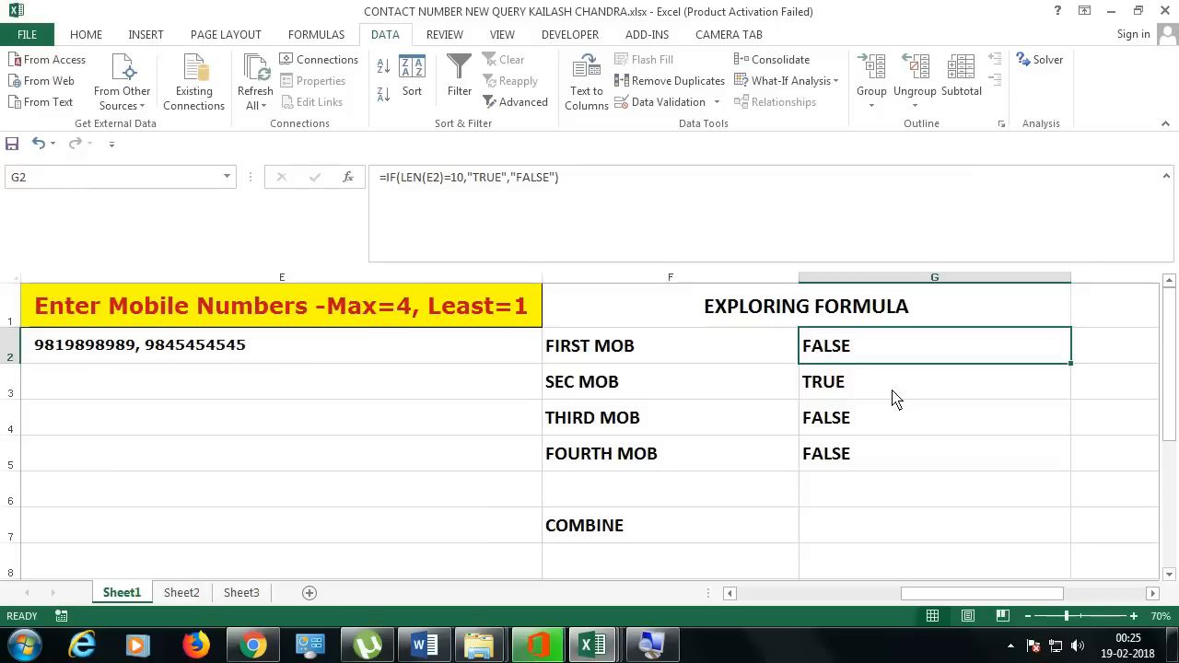
pyautogui.doubleClick(930, 388)
pyautogui.press('Return')
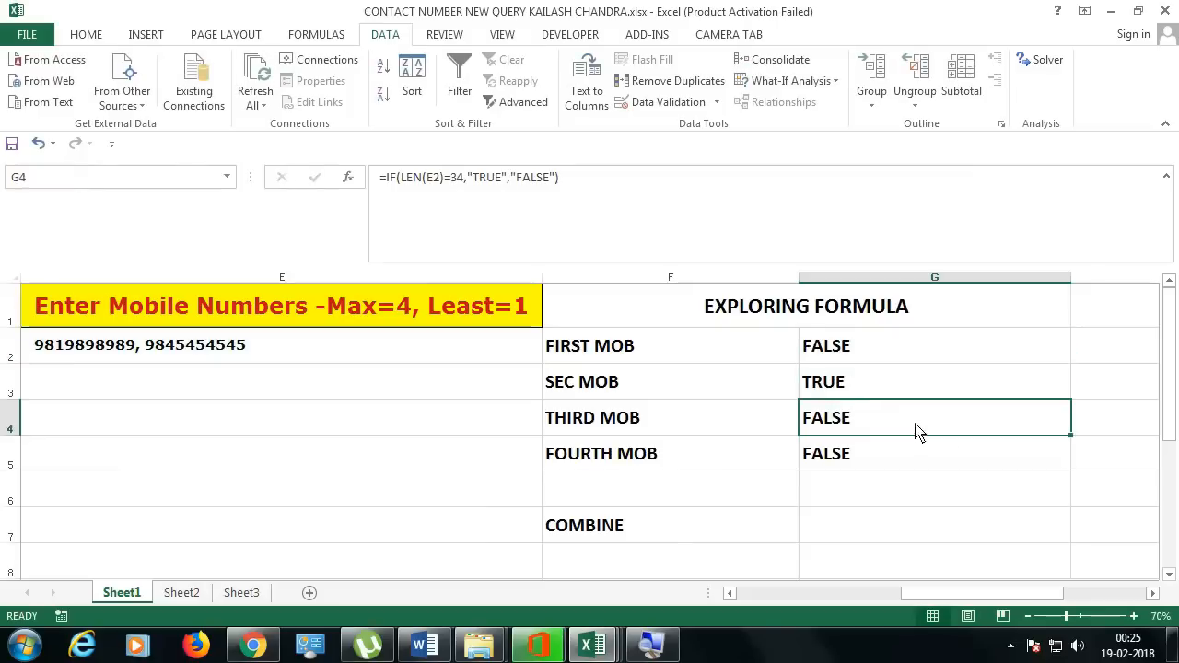
pyautogui.doubleClick(916, 430)
pyautogui.press('Escape')
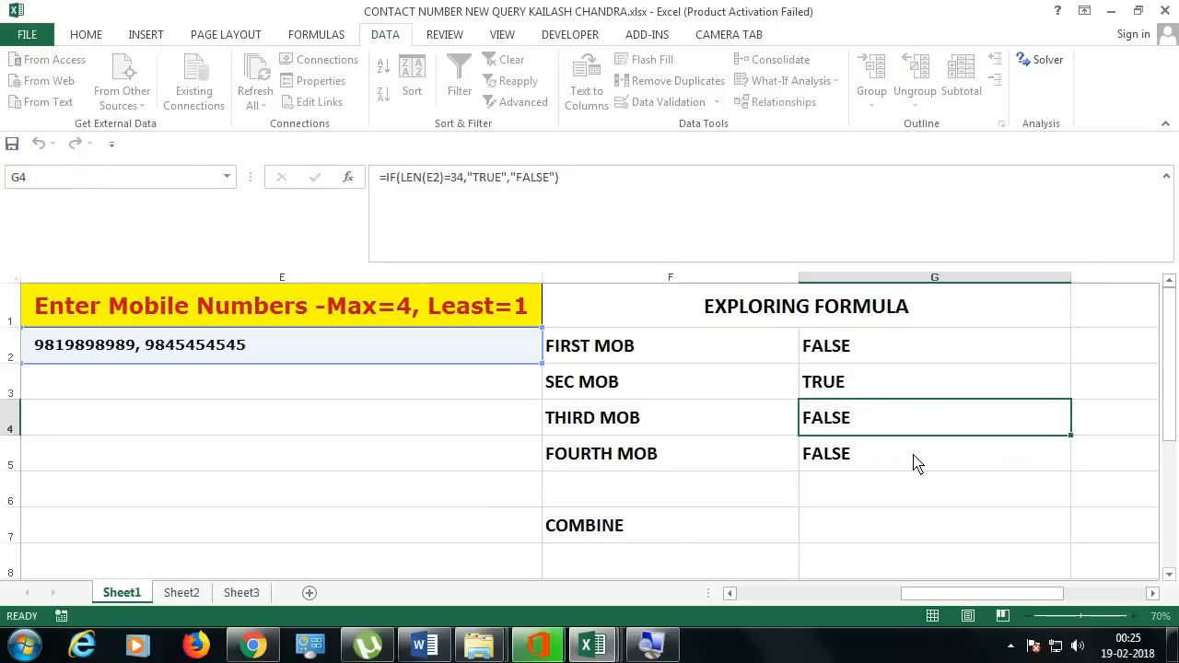
pyautogui.doubleClick(913, 460)
pyautogui.click(896, 528)
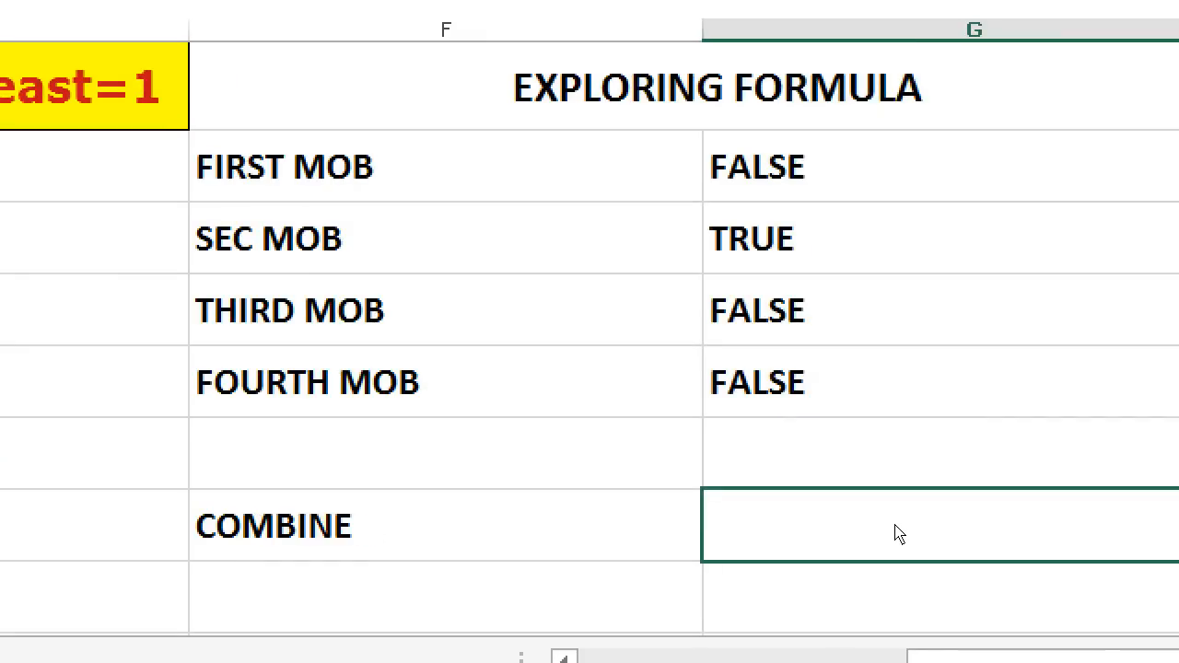
# Step: Enter =IF(OR(LEN(E1)=10,LEN(E1)=22,LEN(E1)=34,LEN(E1)=46),"TRUE","FALSE") in G7
pyautogui.write('=IF(')
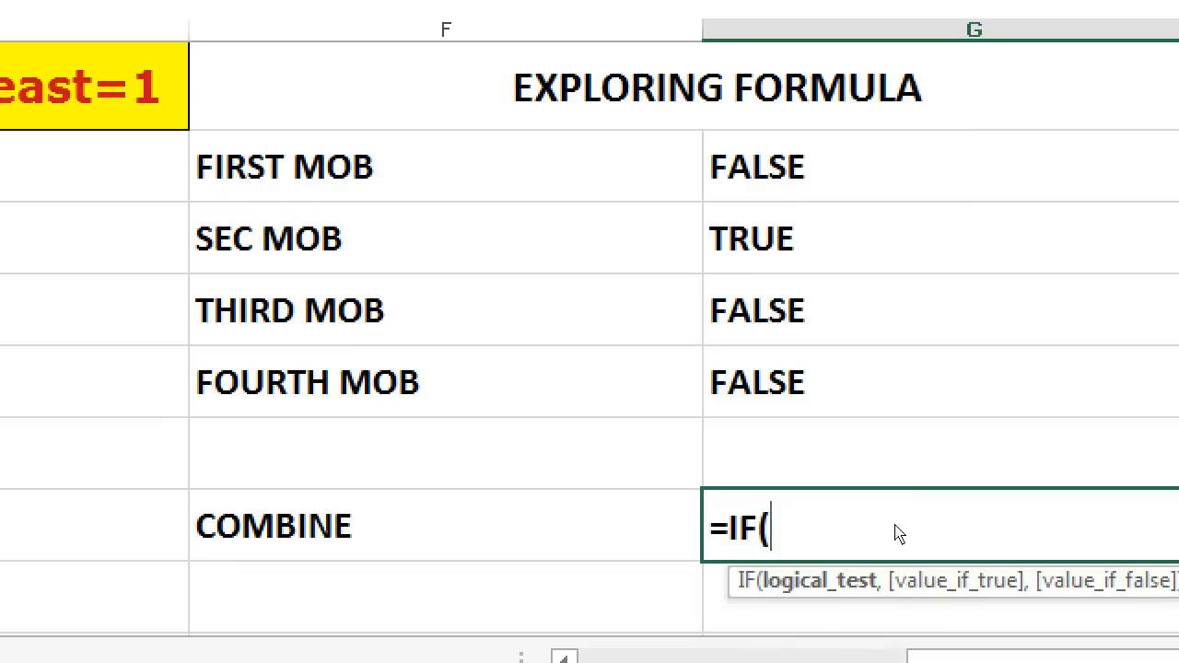
pyautogui.write('OR(')
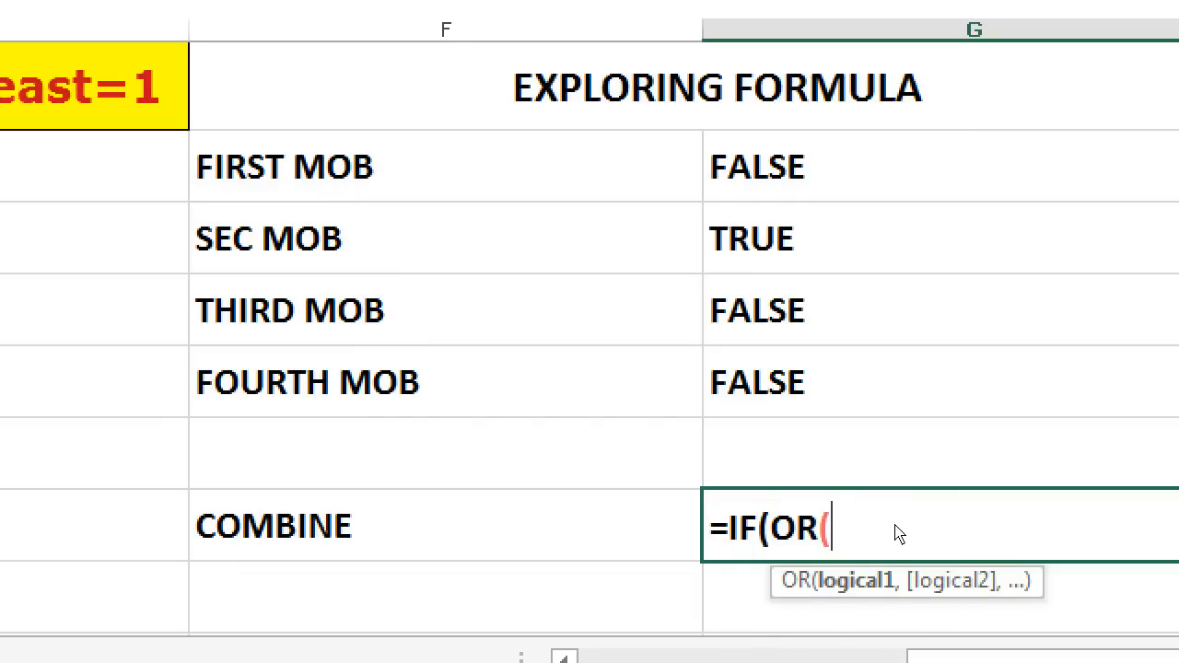
pyautogui.write('LEN(')
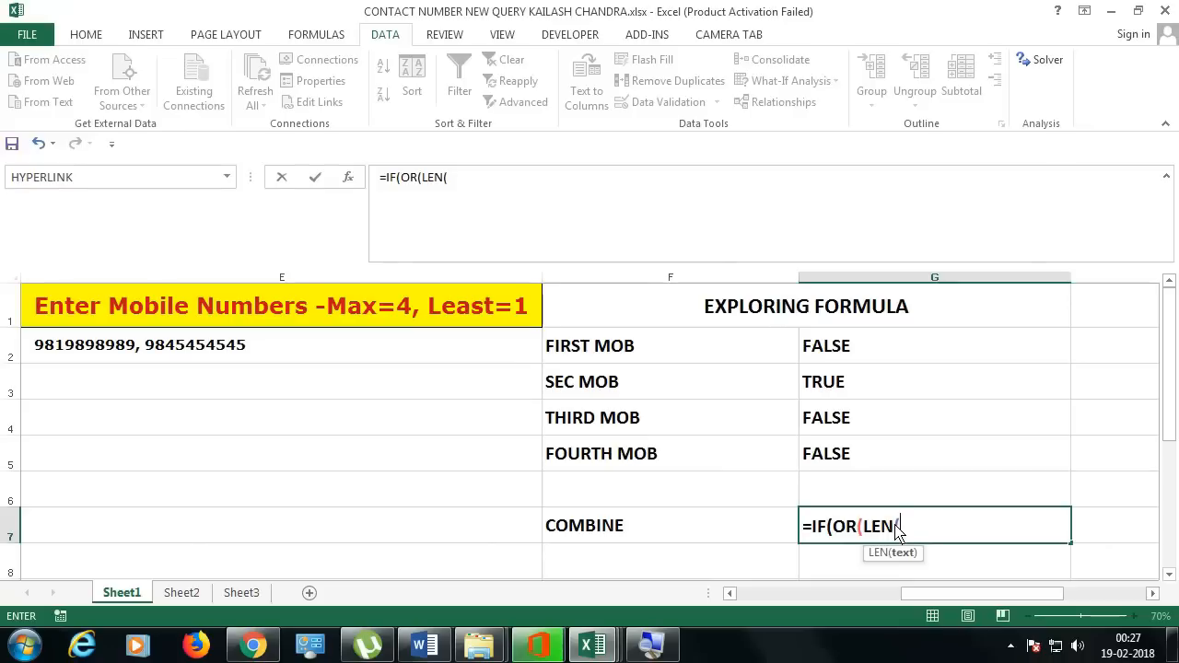
pyautogui.click(471, 322)
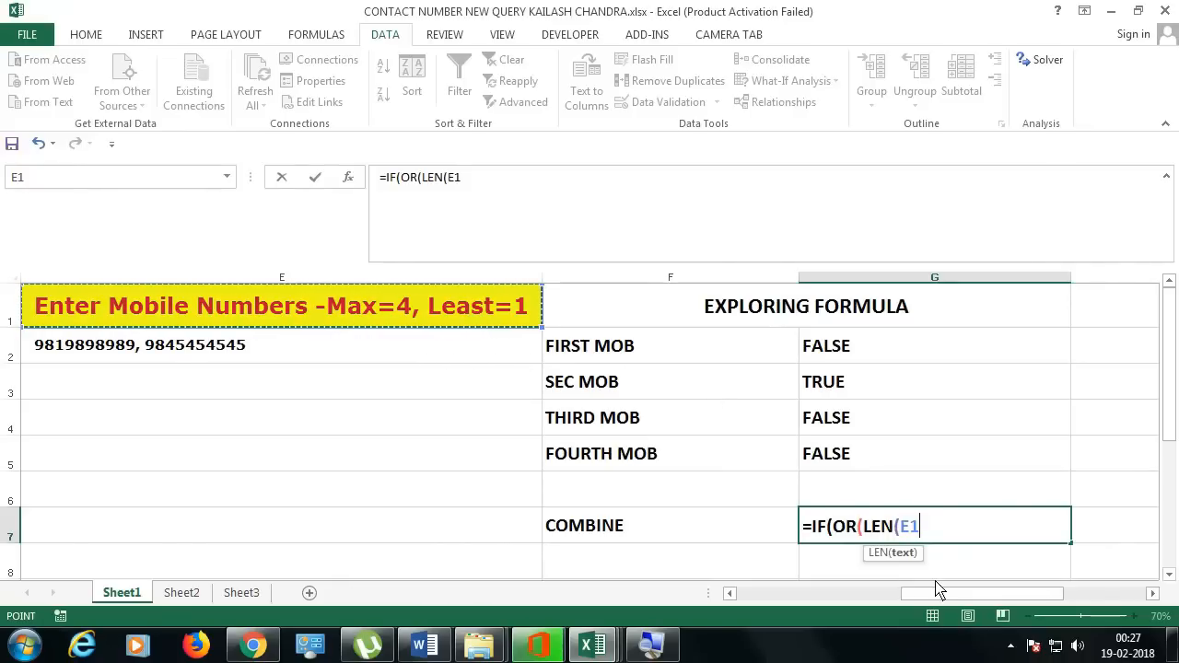
pyautogui.write(')=10')
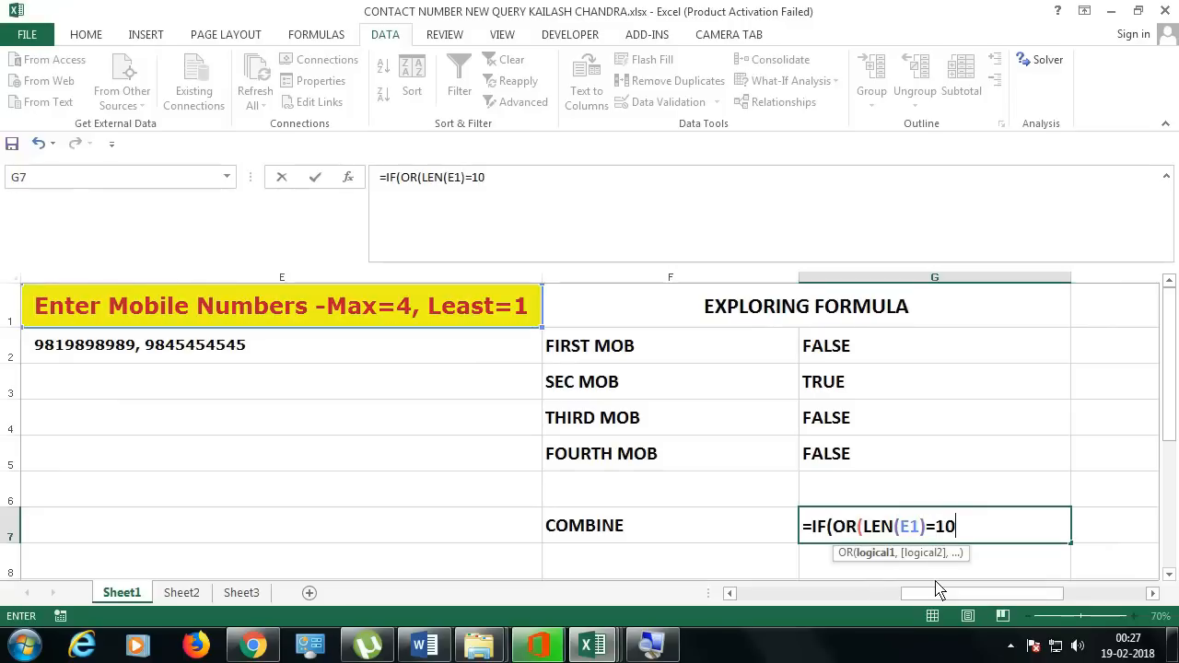
pyautogui.write(',')
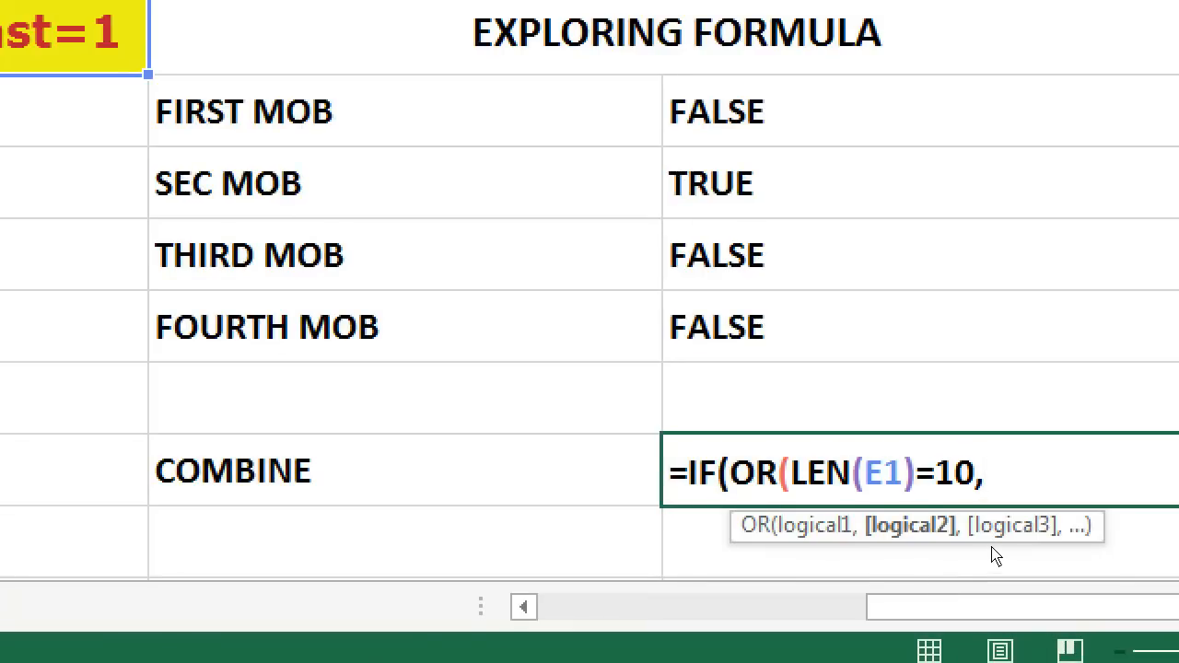
pyautogui.write('LEN')
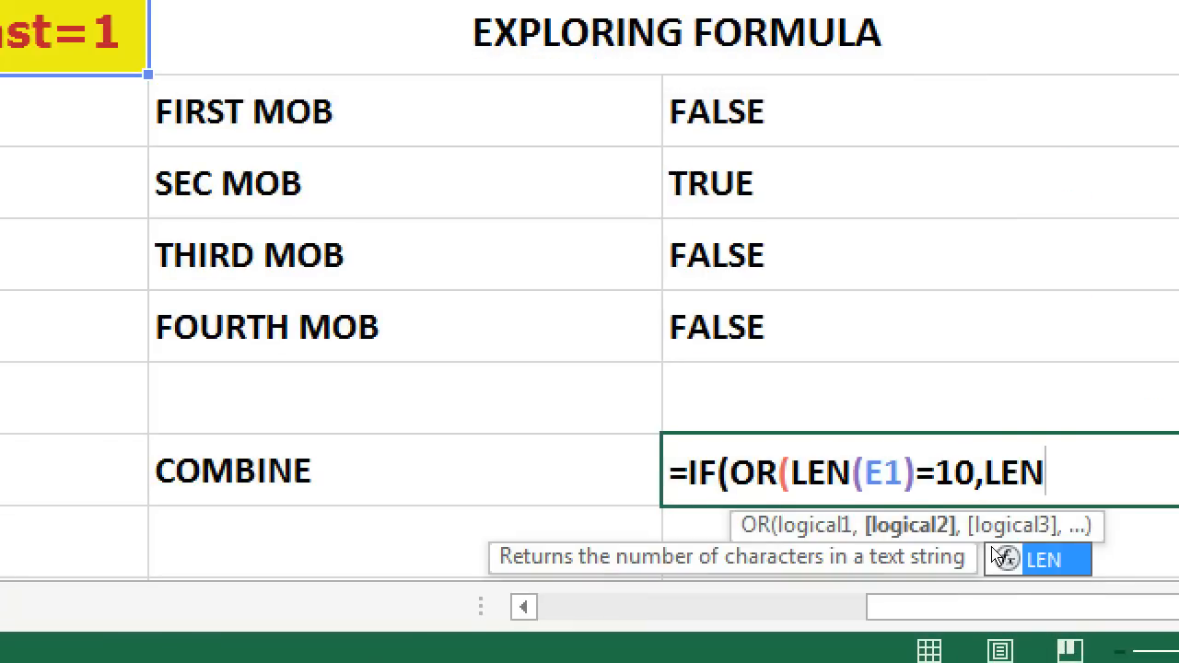
pyautogui.write('(E1')
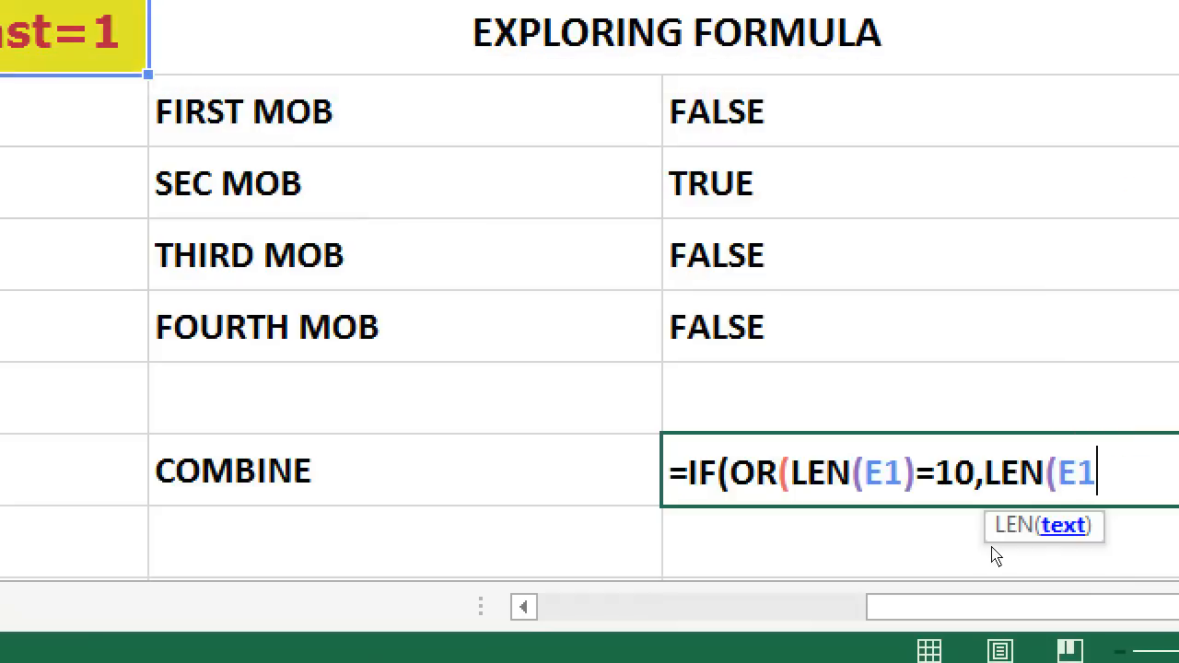
pyautogui.write('),')
pyautogui.press('BackSpace')
pyautogui.write('=22')
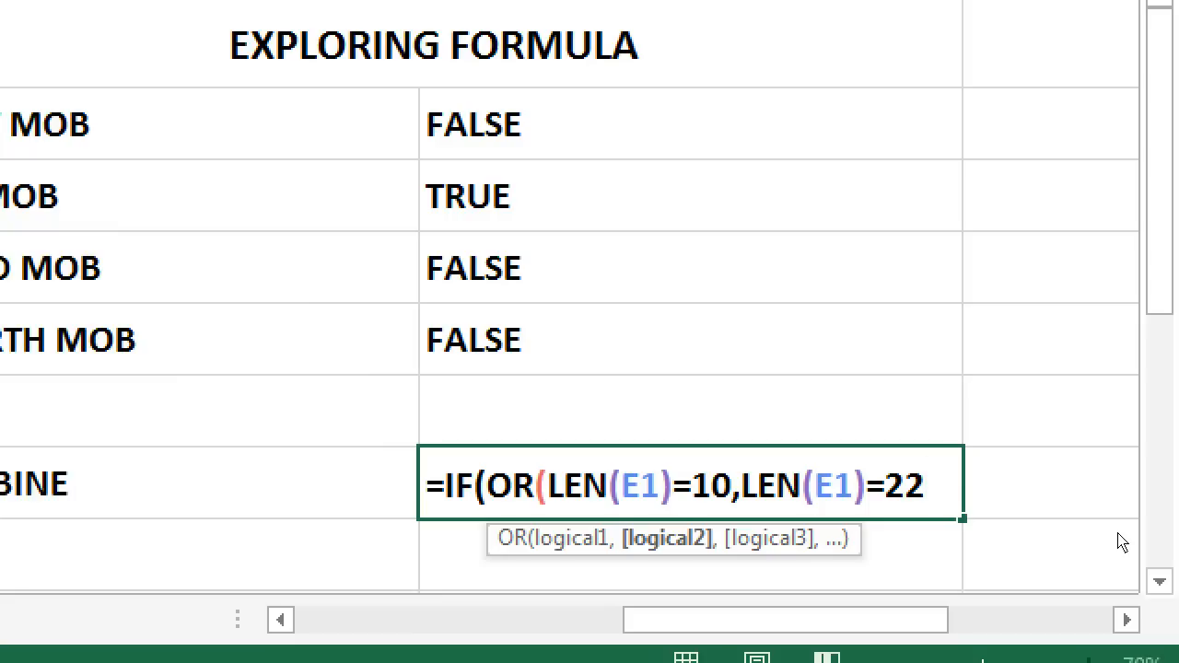
pyautogui.write(',')
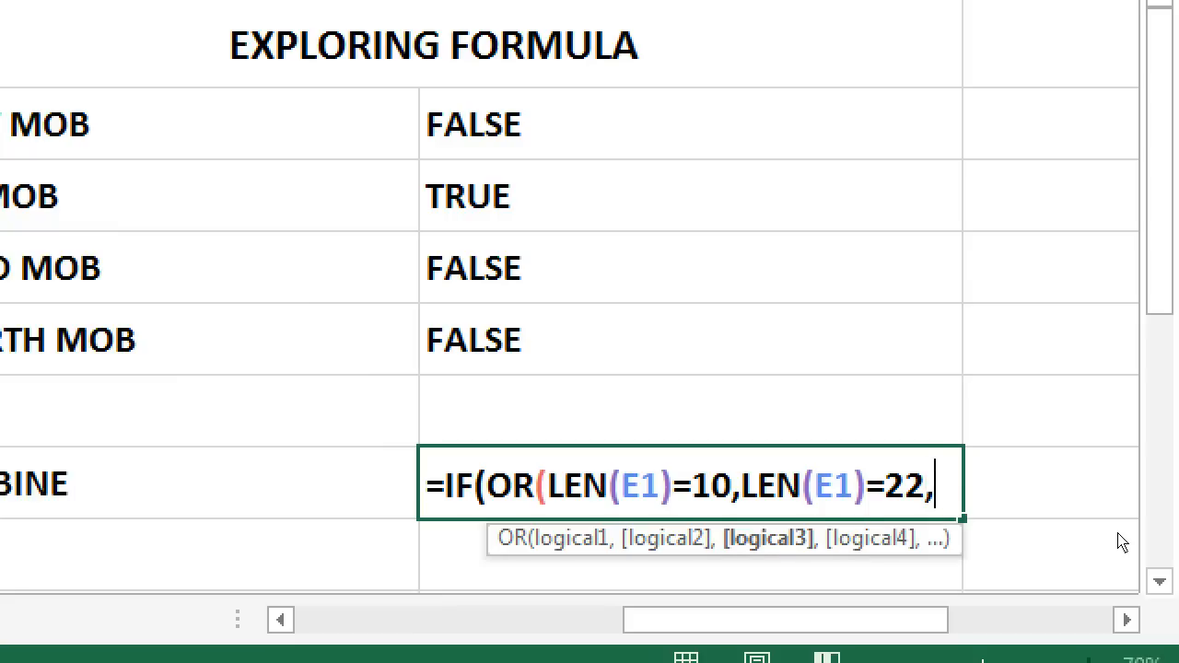
pyautogui.write('LEN')
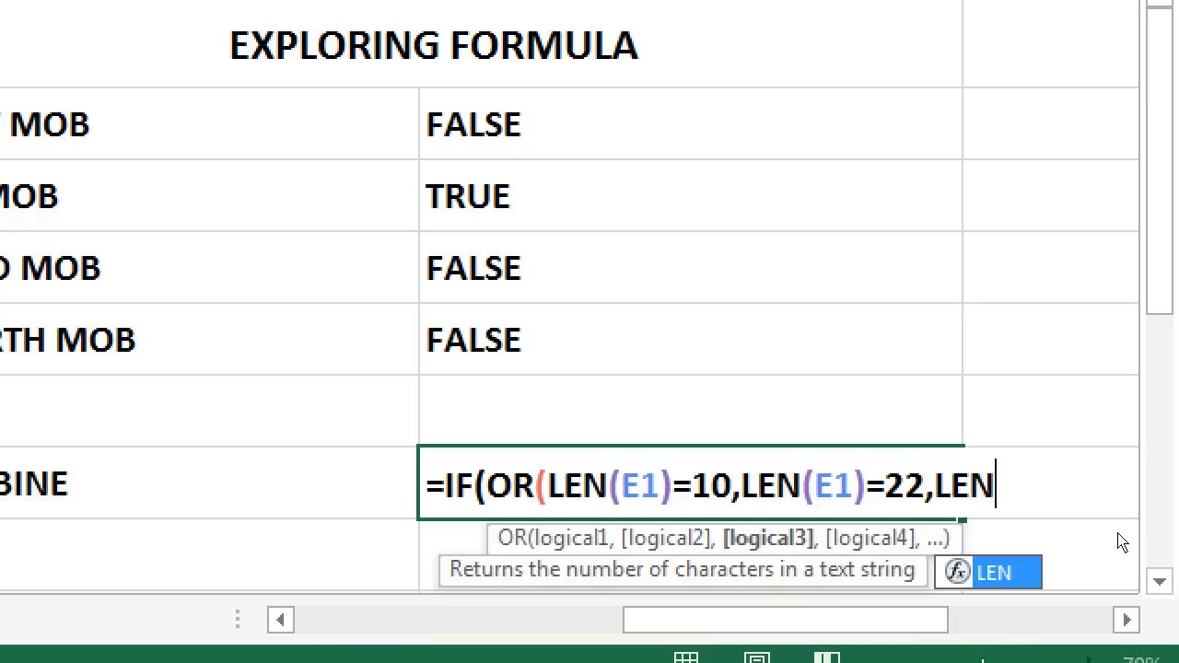
pyautogui.write('(E1')
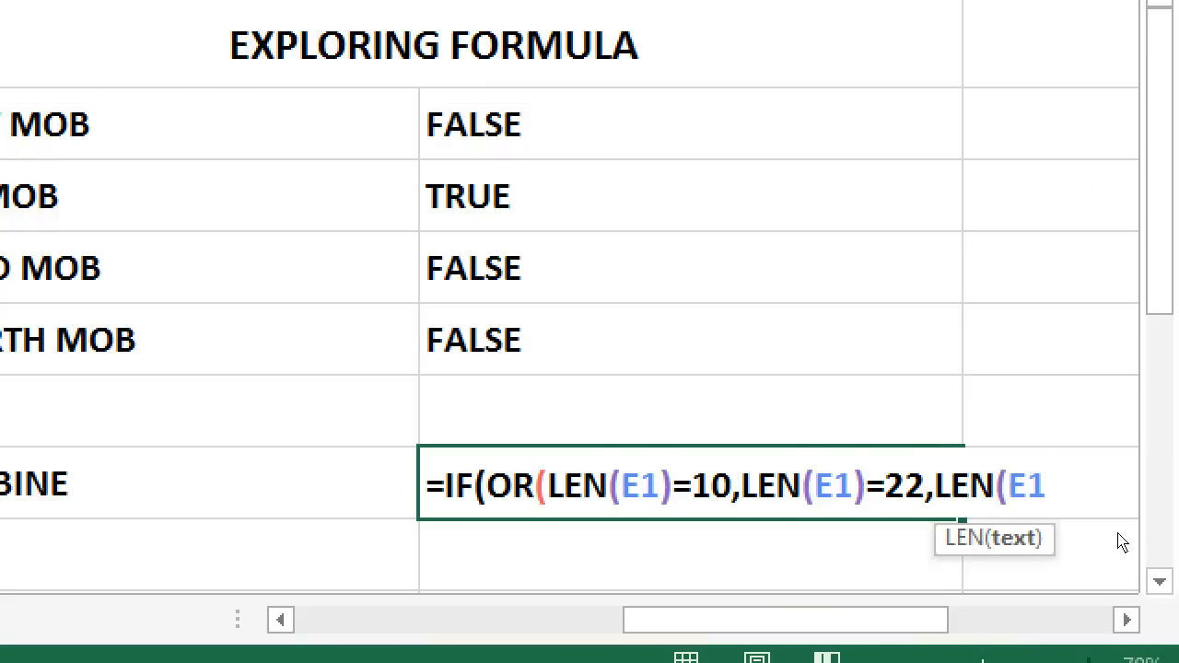
pyautogui.write(')=34')
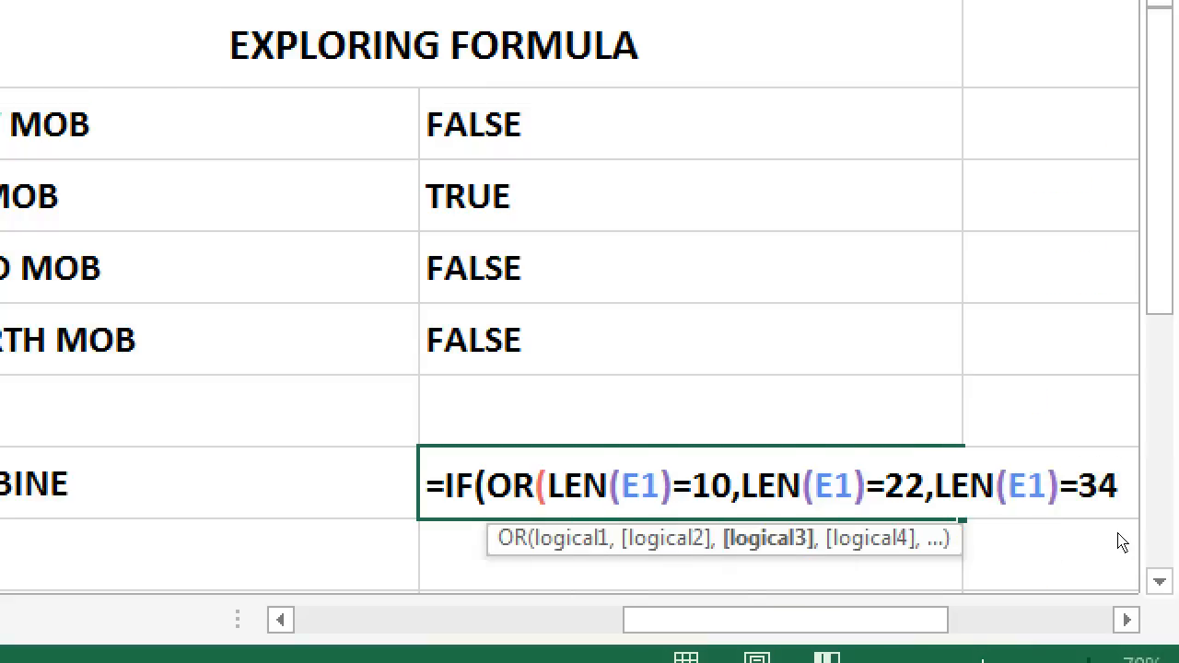
pyautogui.write(',')
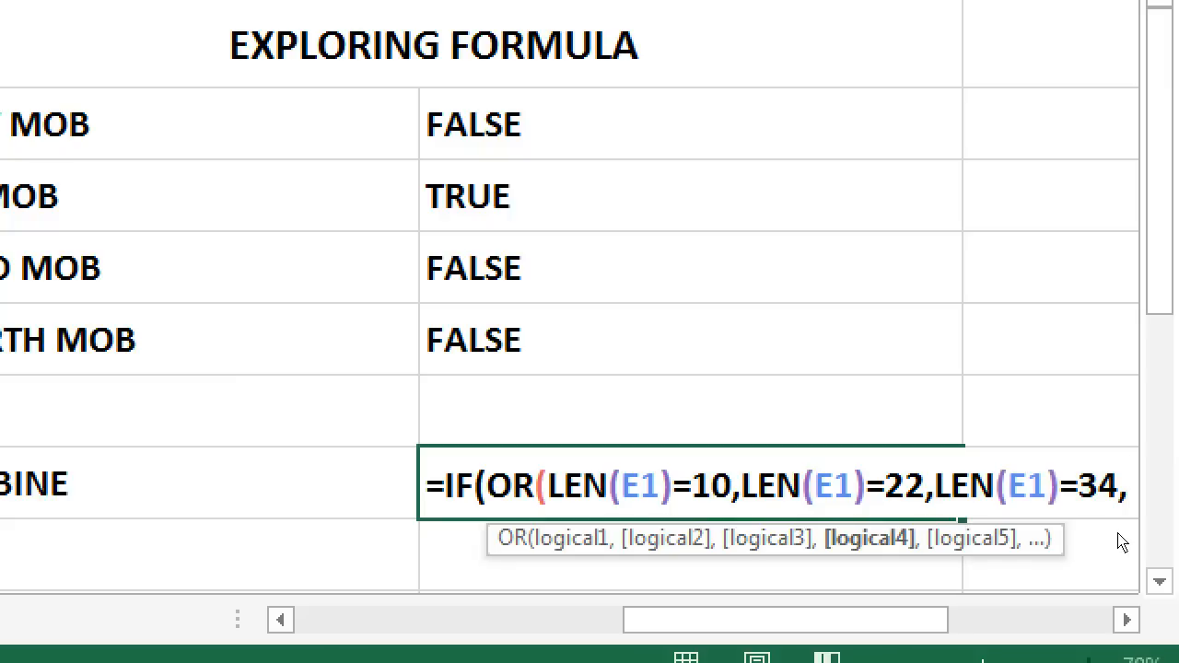
pyautogui.write('LEN')
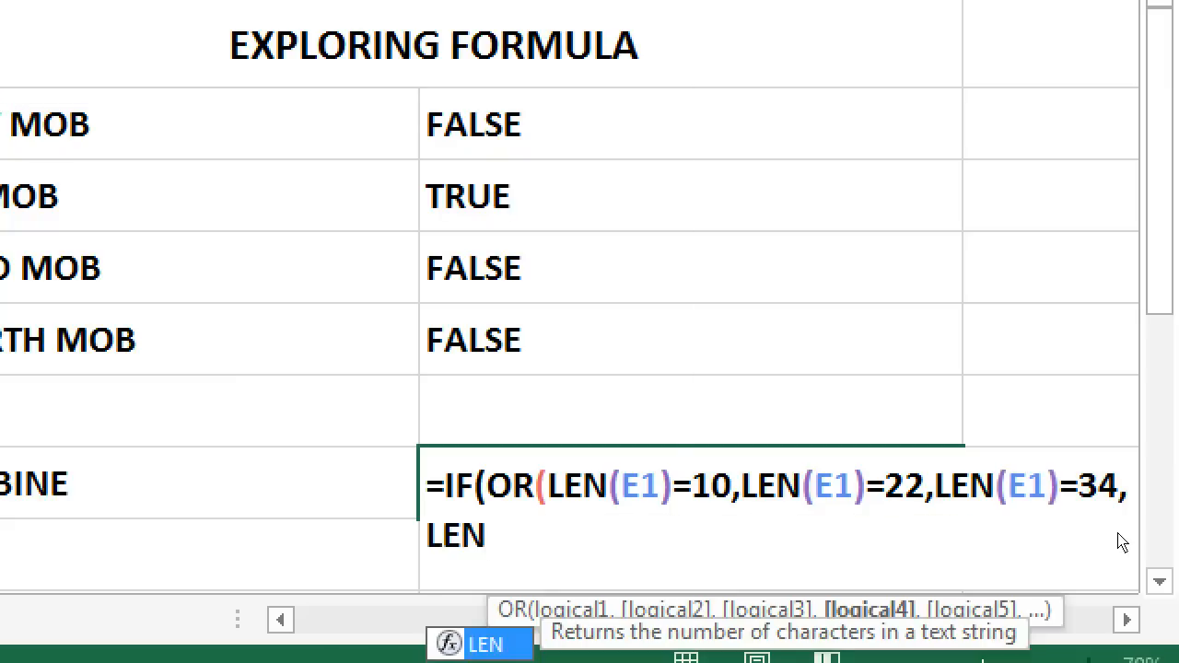
pyautogui.write('(E1)')
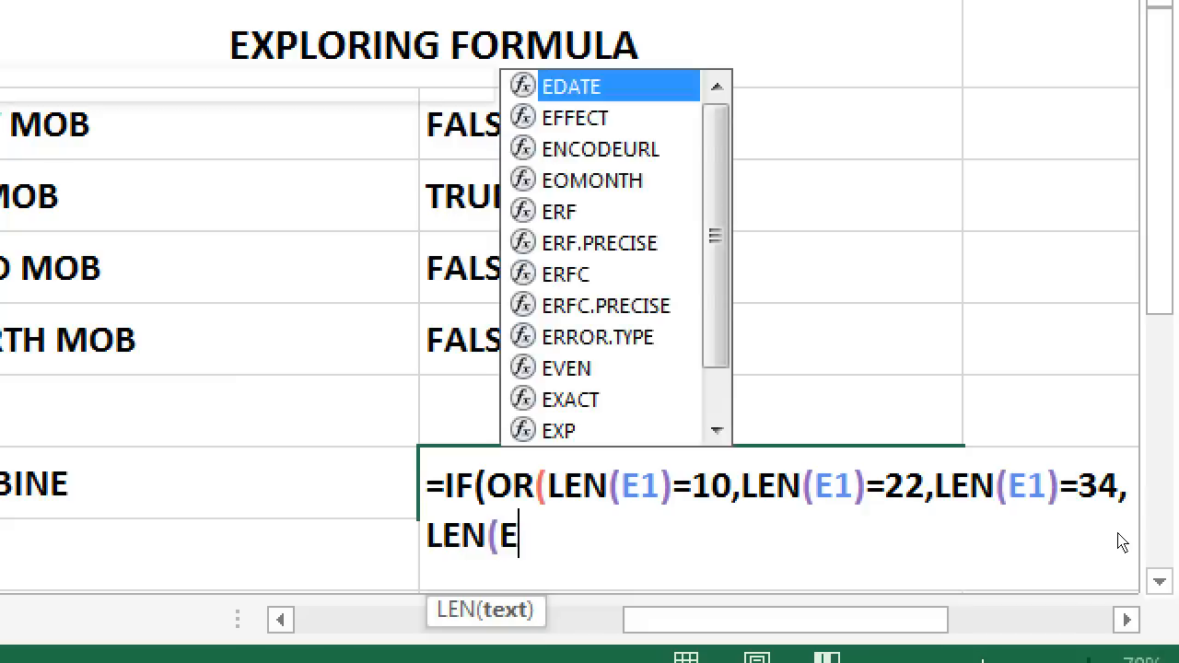
pyautogui.write('=')
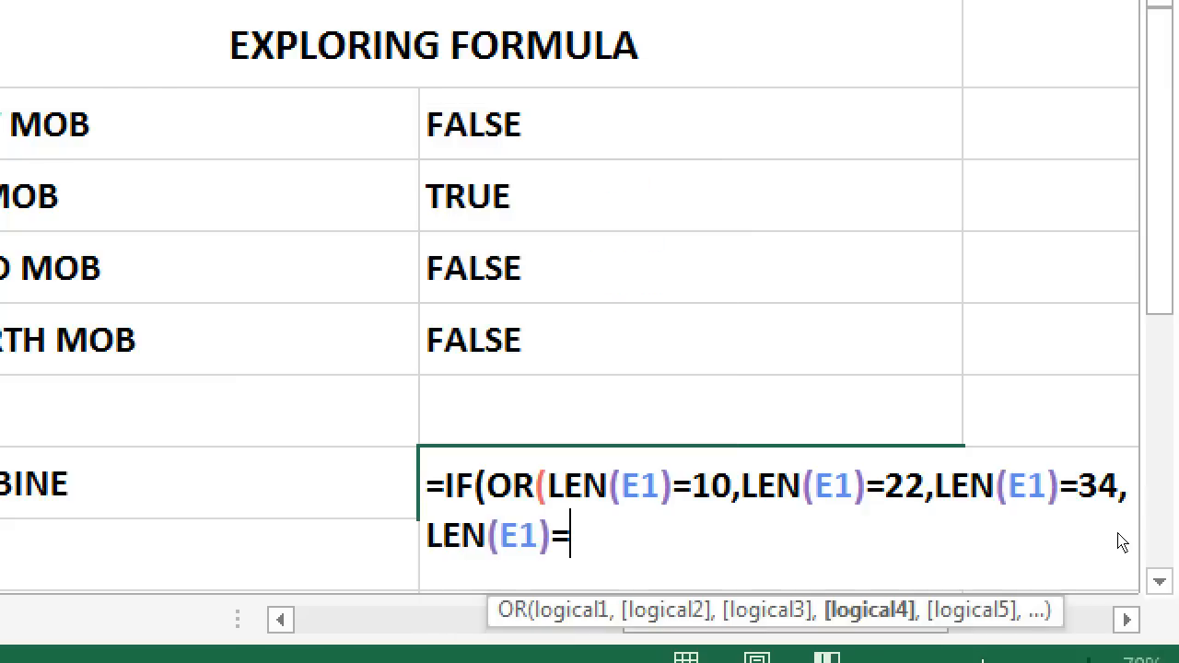
pyautogui.write('46)=')
pyautogui.press('BackSpace')
pyautogui.write(',')
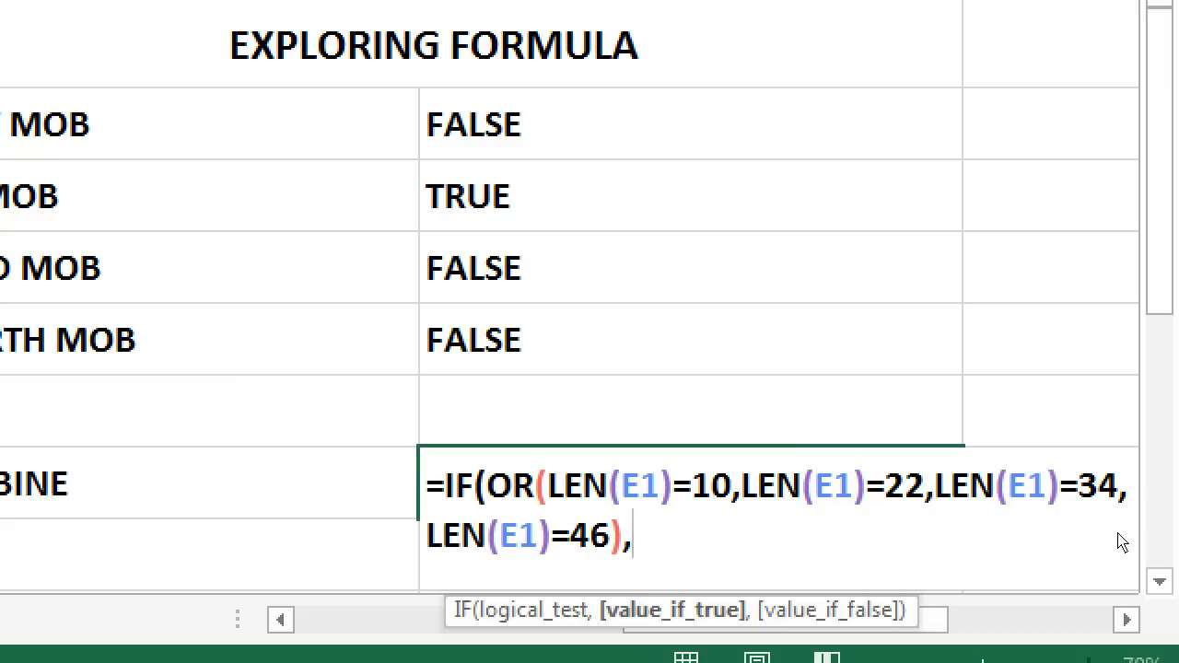
pyautogui.write('"TRUE')
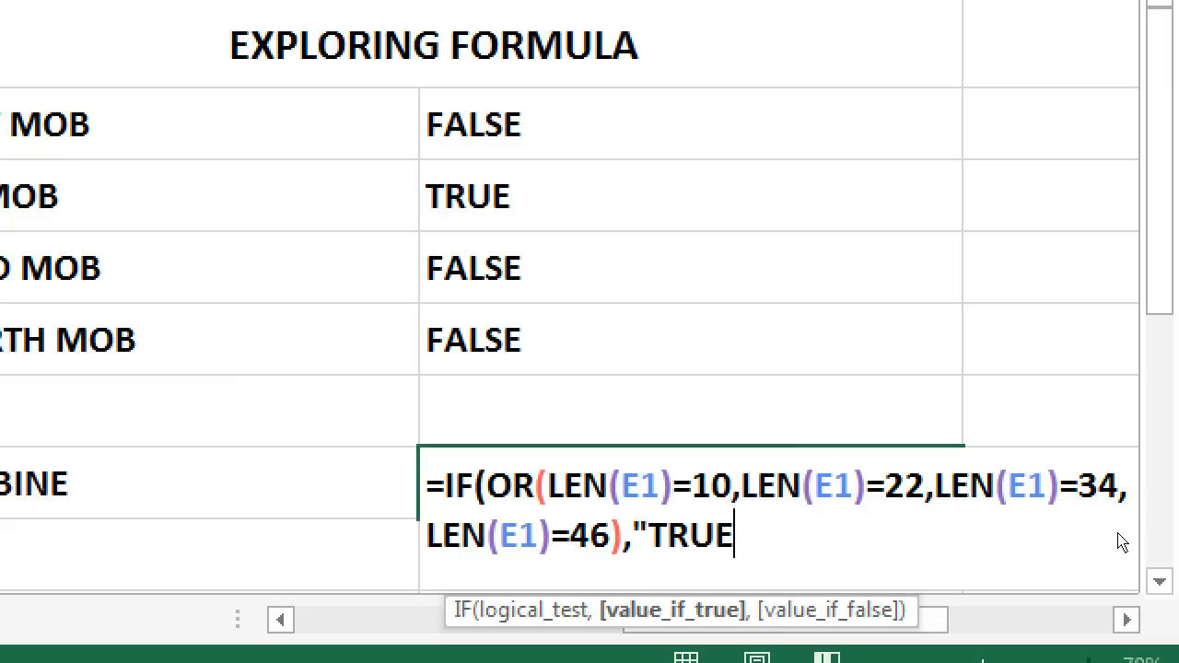
pyautogui.write('",')
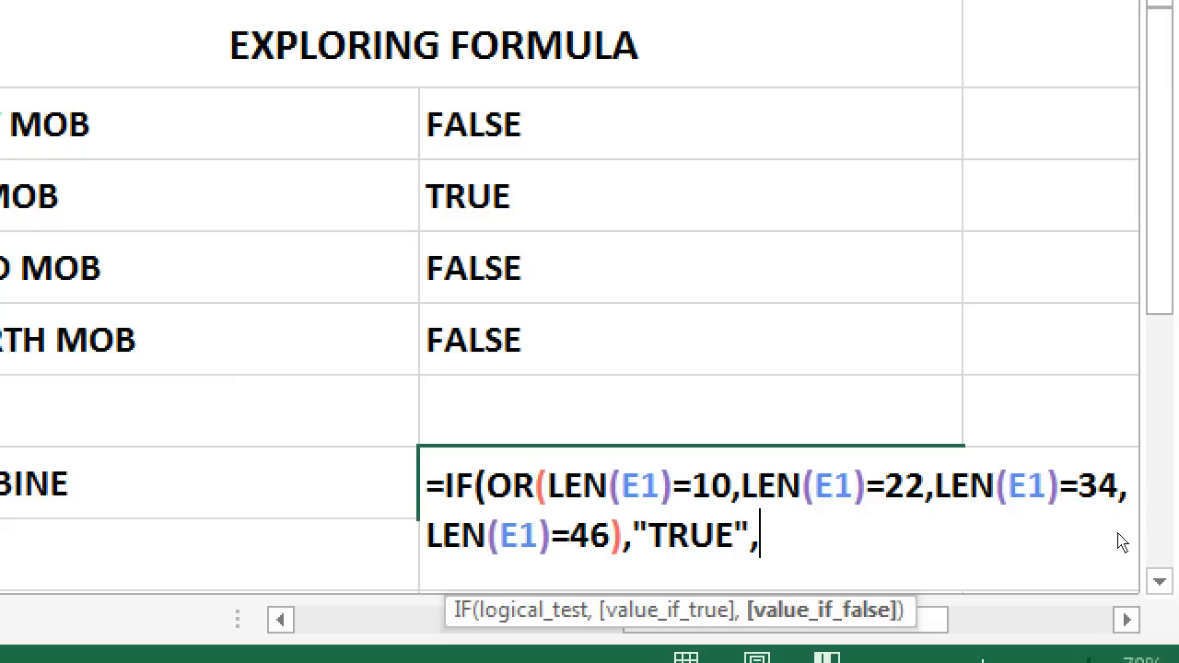
pyautogui.write('"FALSE"')
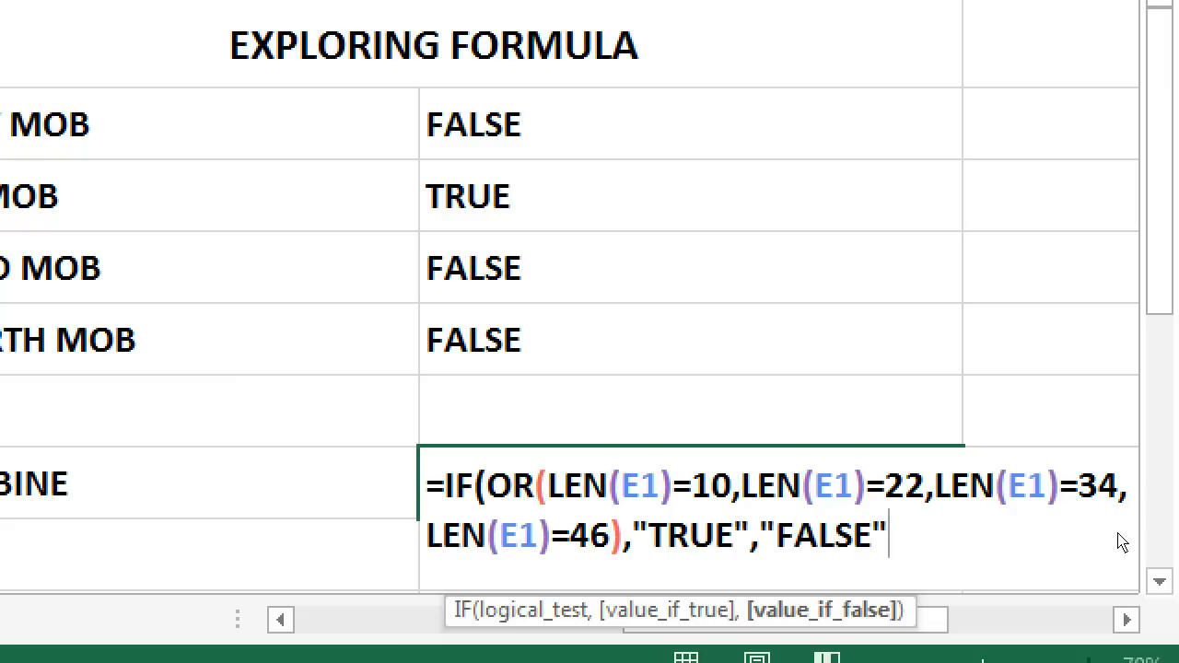
pyautogui.press('Return')
pyautogui.press('Return')
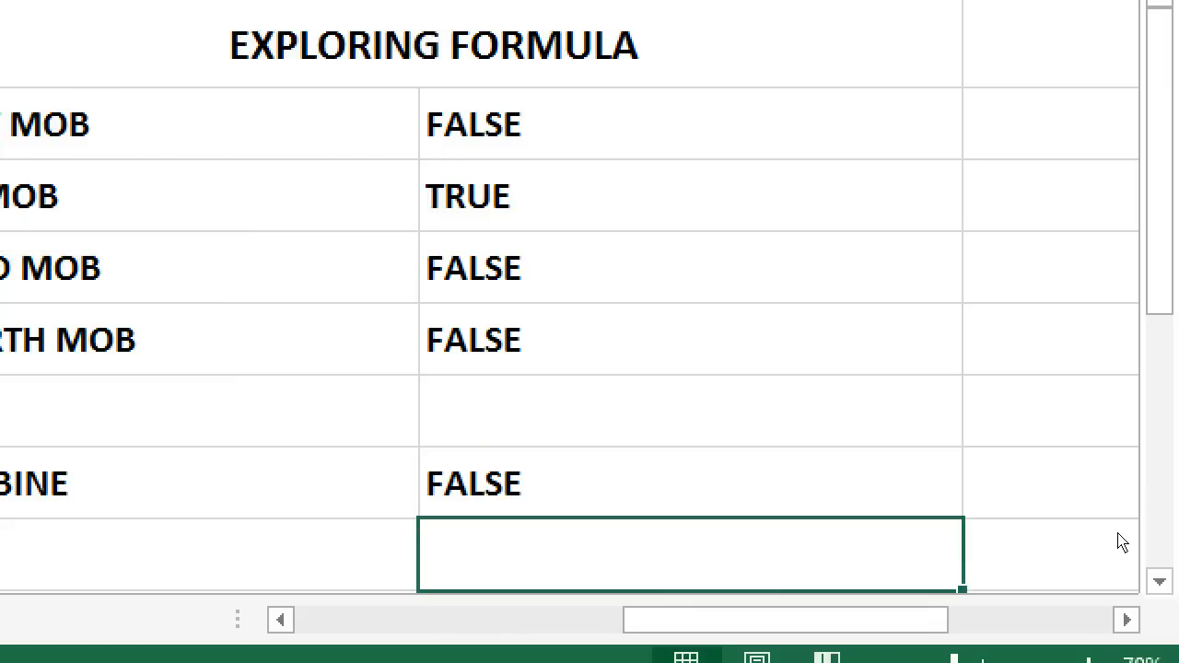
# Step: Review G7's combined IF(OR(LEN…)) formula unchanged, then select all of column E
pyautogui.click(943, 516)
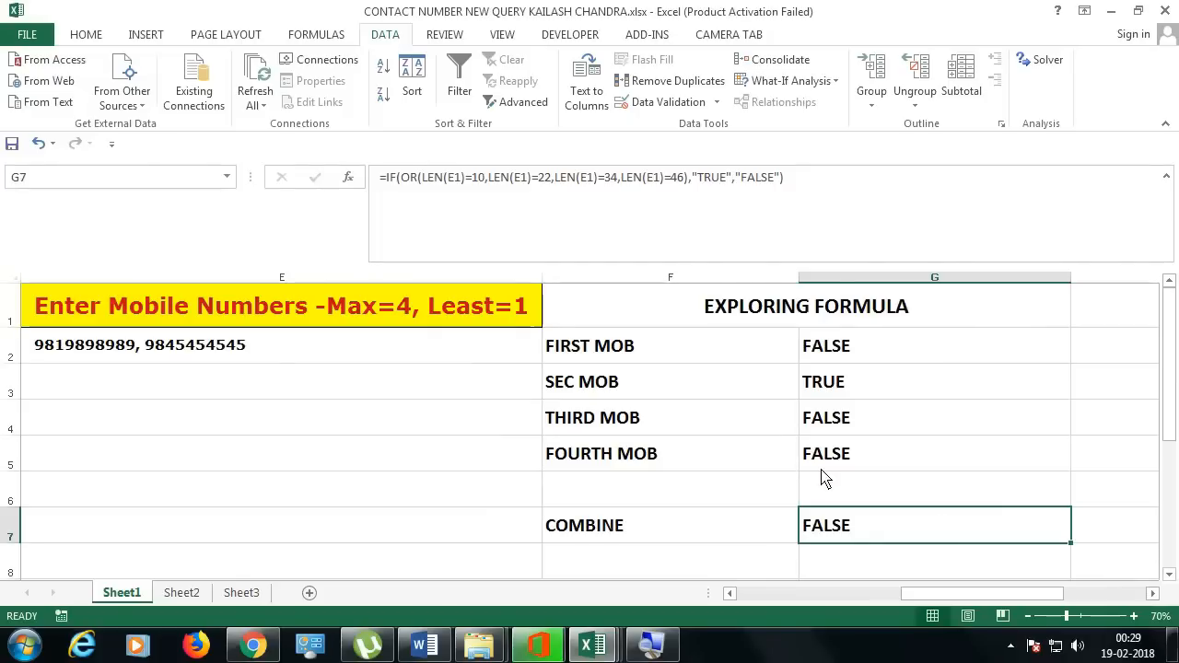
pyautogui.click(458, 308)
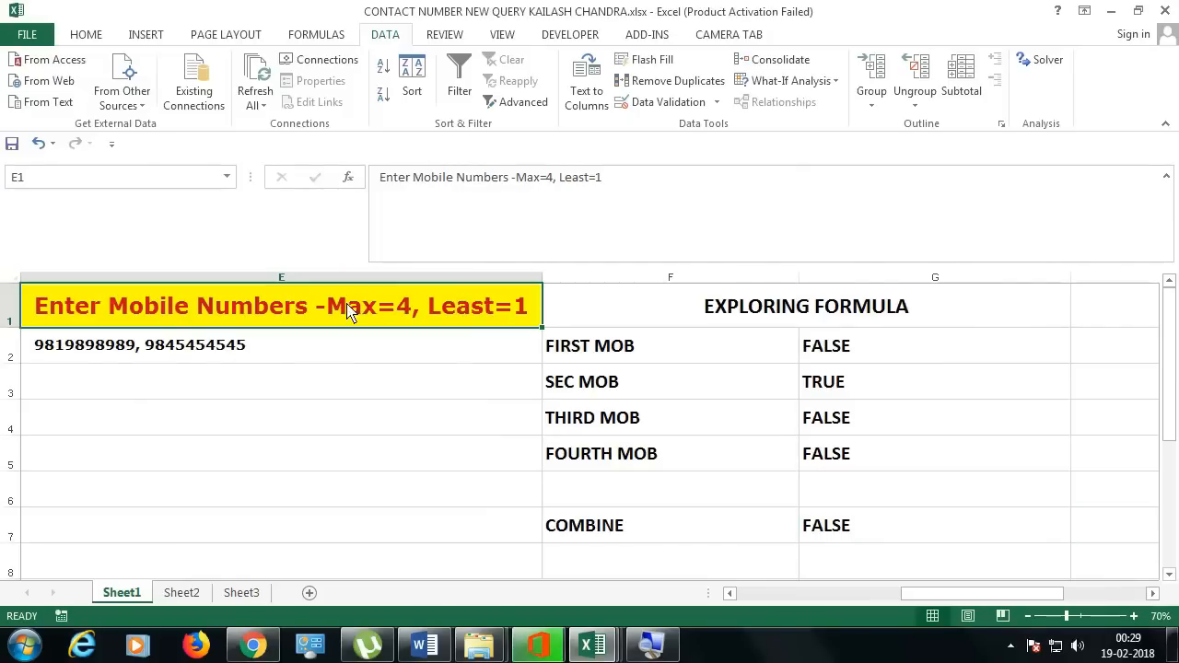
pyautogui.doubleClick(903, 532)
pyautogui.moveTo(1048, 558); pyautogui.dragTo(787, 535)
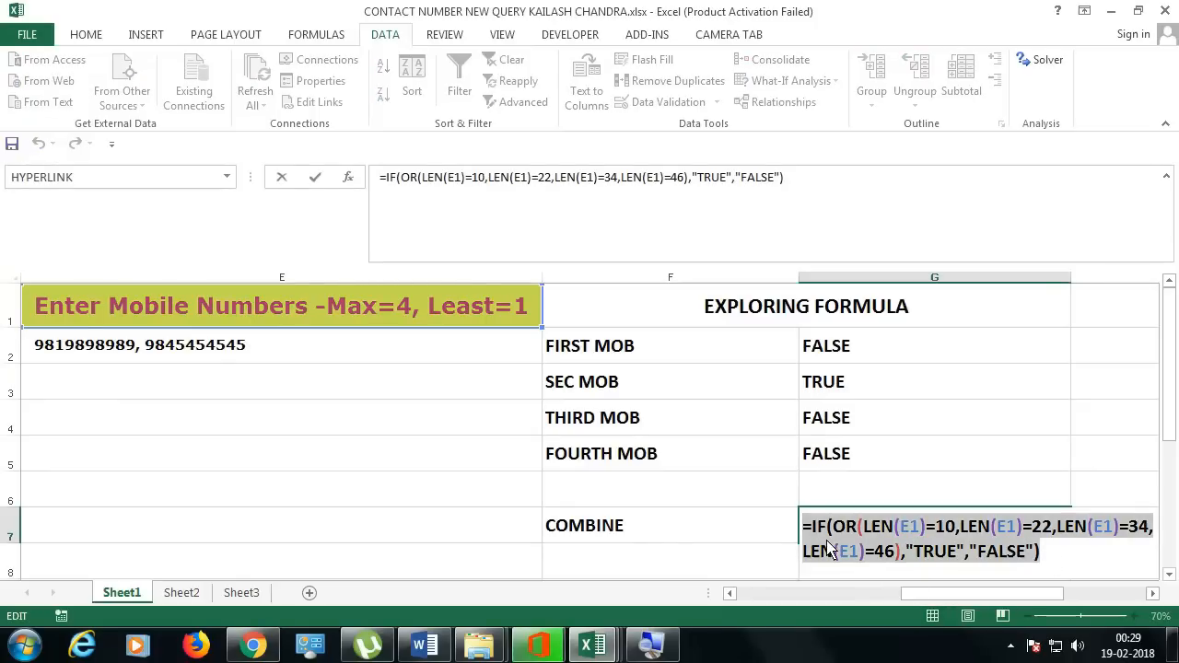
pyautogui.press('Escape')
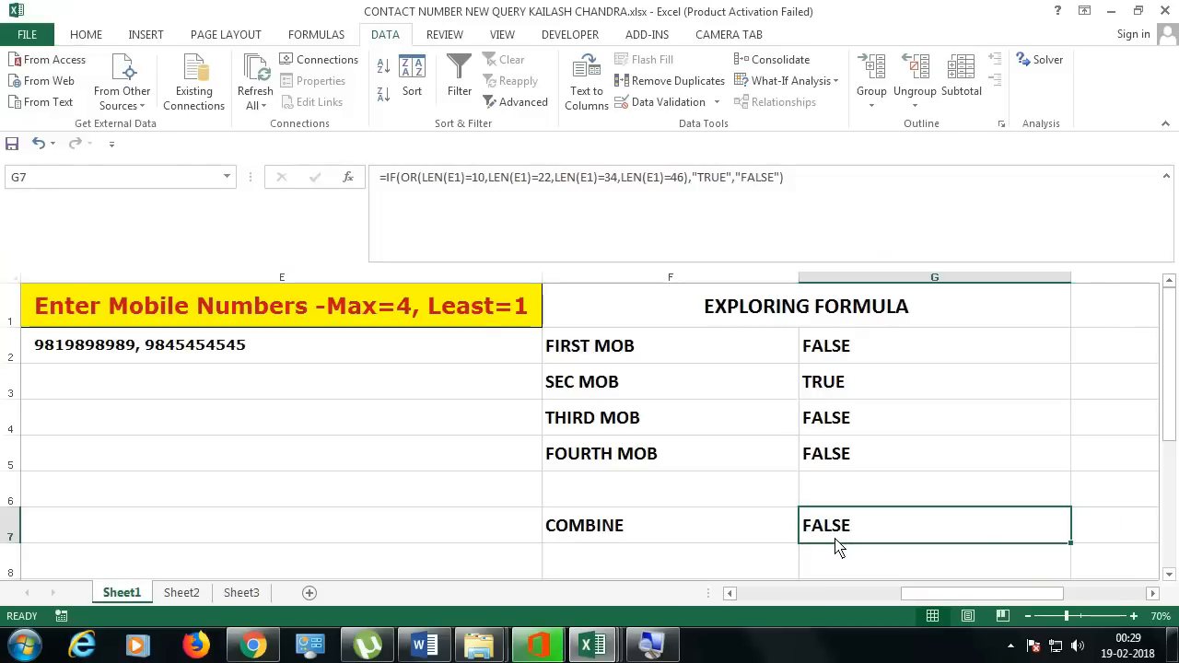
pyautogui.doubleClick(838, 547)
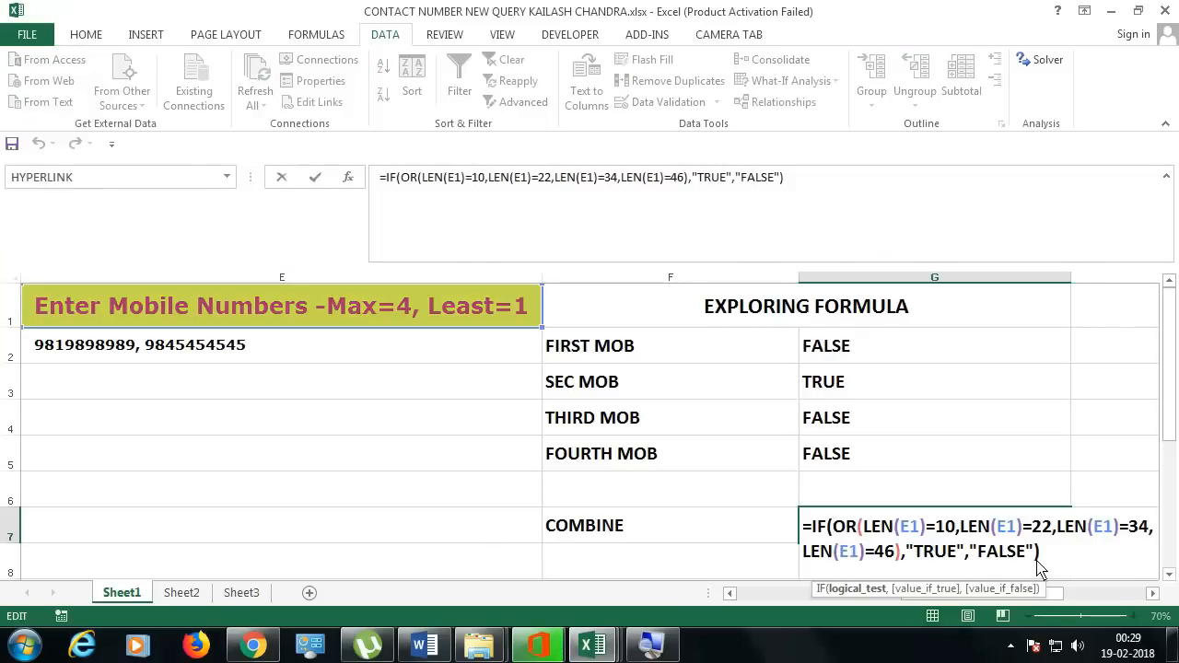
pyautogui.moveTo(1039, 560); pyautogui.dragTo(756, 535)
pyautogui.press('Escape')
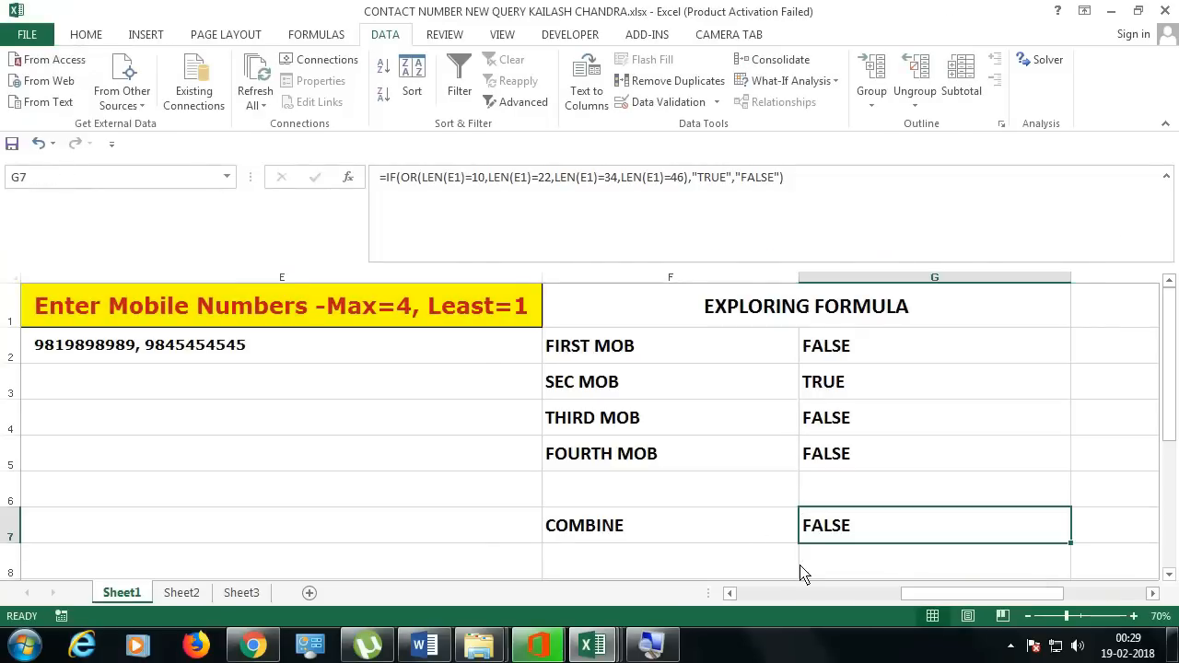
pyautogui.click(335, 279)
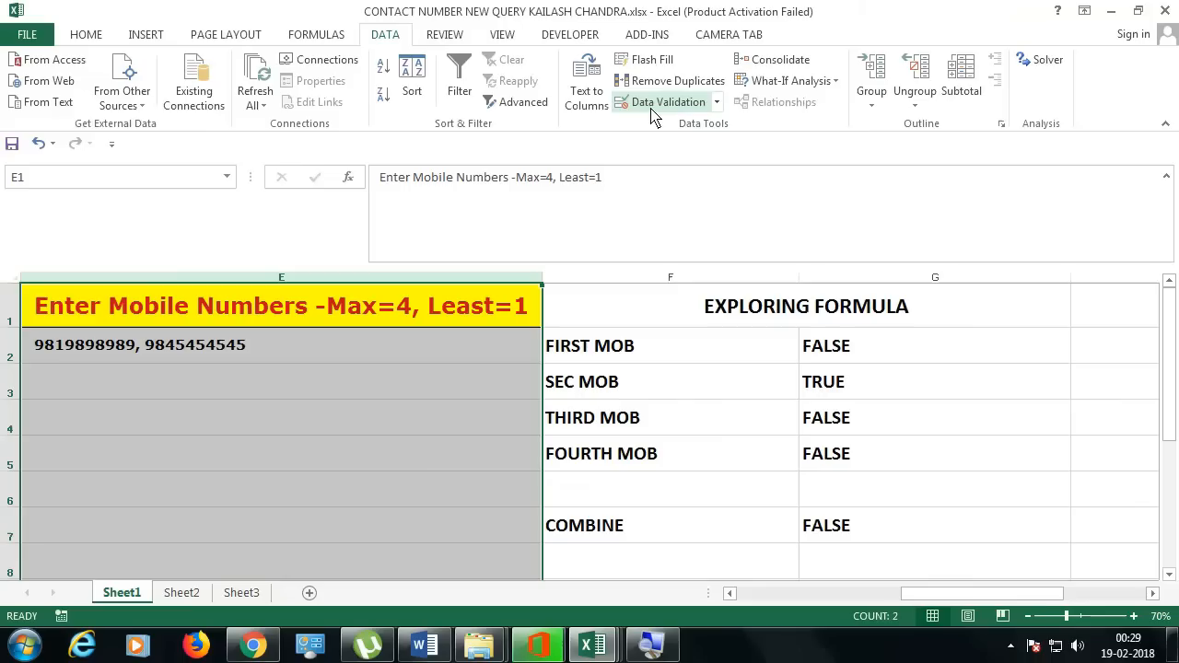
# Step: Set column E's validation to Custom with the pasted IF(OR(LEN(E1)=10,…)) formula, trimming the extra trailing parenthesis
pyautogui.click(651, 108)
pyautogui.click(584, 368)
pyautogui.click(489, 370)
pyautogui.click(488, 371)
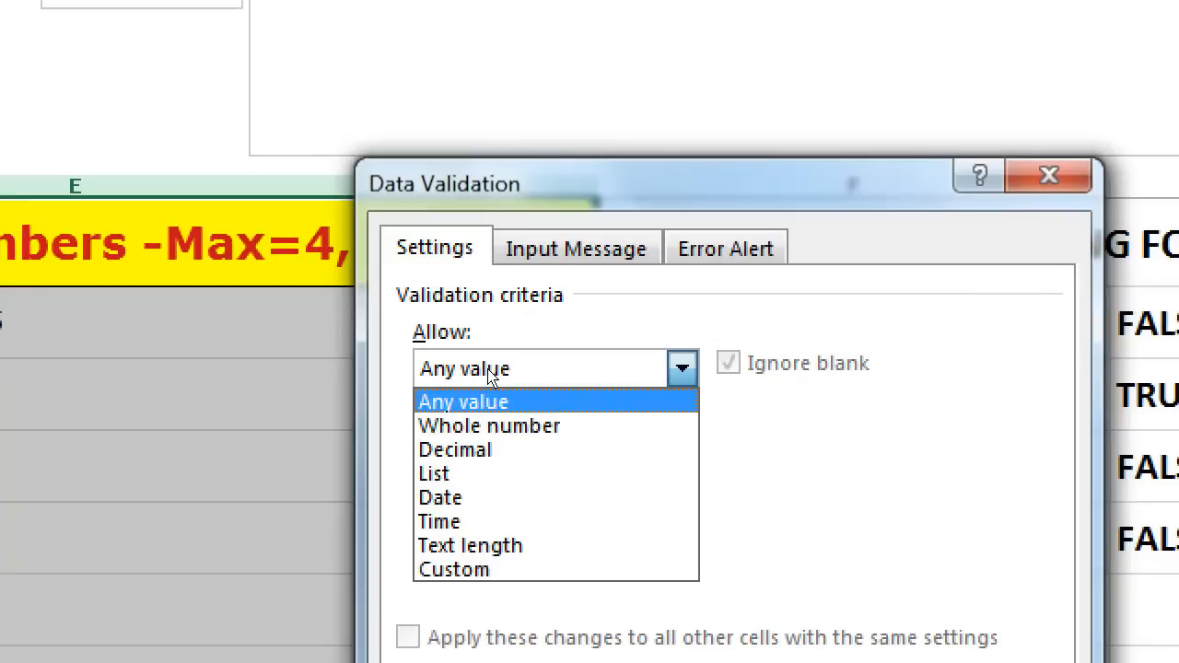
pyautogui.click(497, 469)
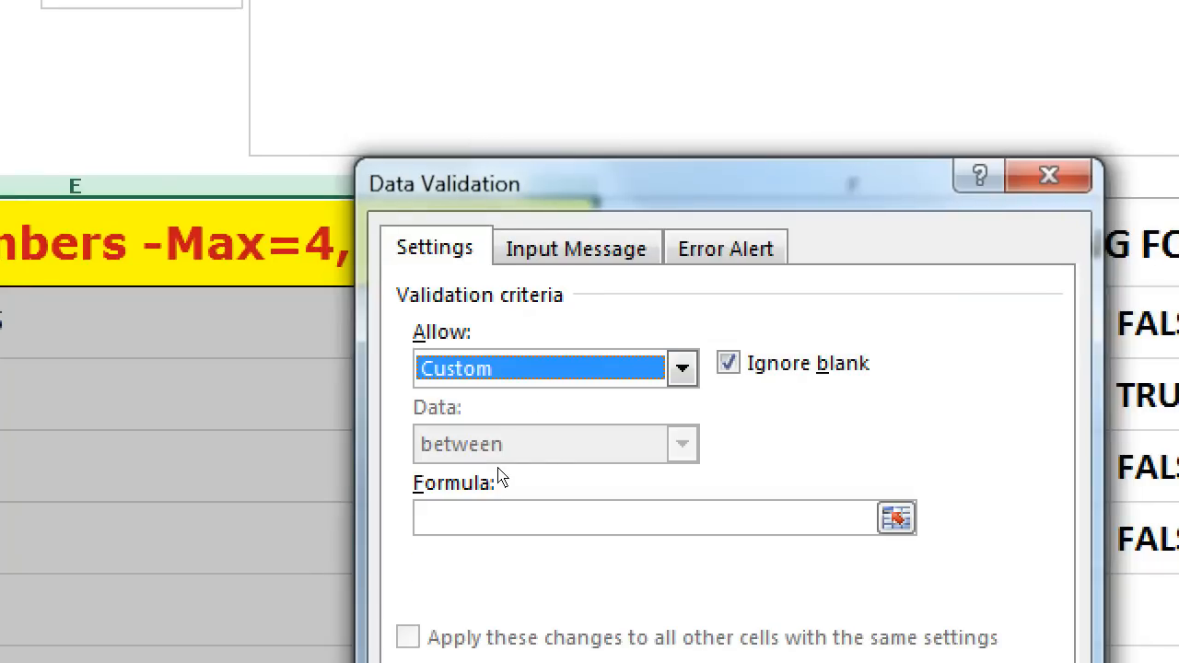
pyautogui.press('Tab')
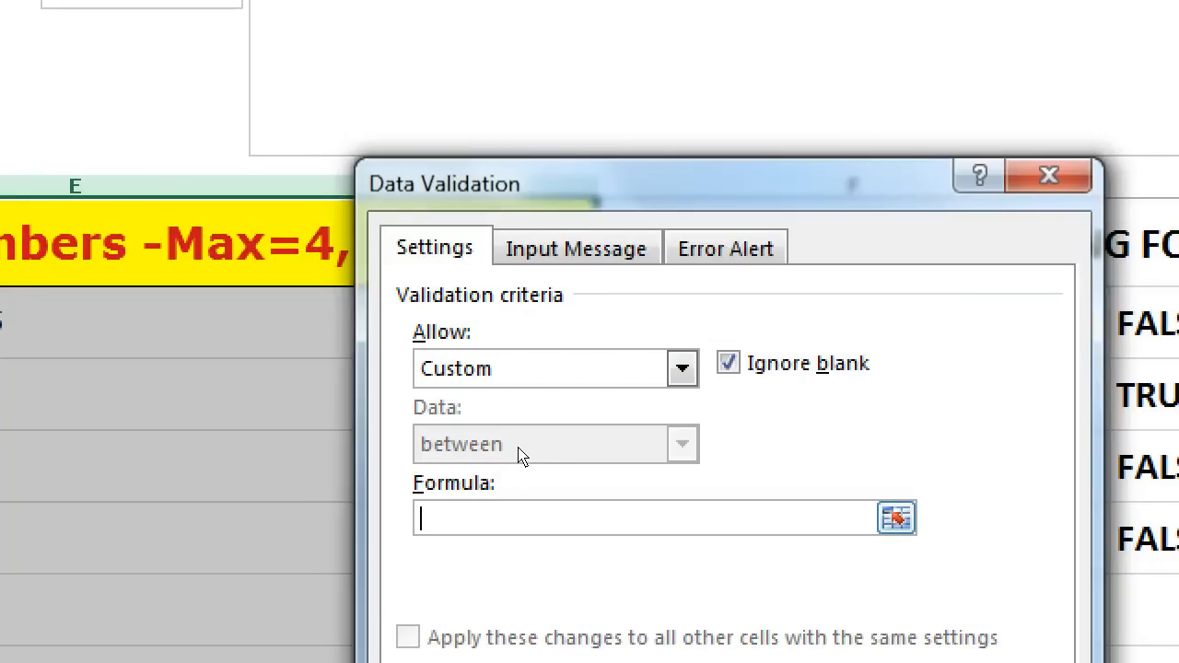
pyautogui.hotkey('ctrl', 'v')
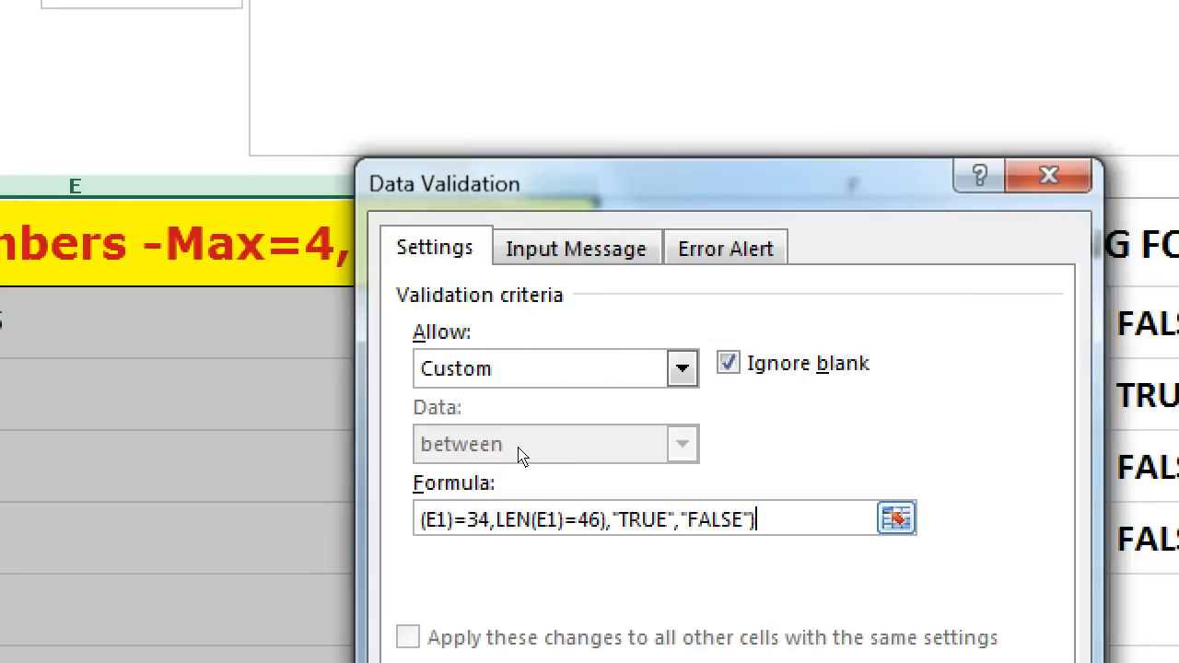
pyautogui.press('Left')
pyautogui.press('BackSpace')
pyautogui.press('BackSpace')
pyautogui.press('BackSpace')
pyautogui.press('BackSpace')
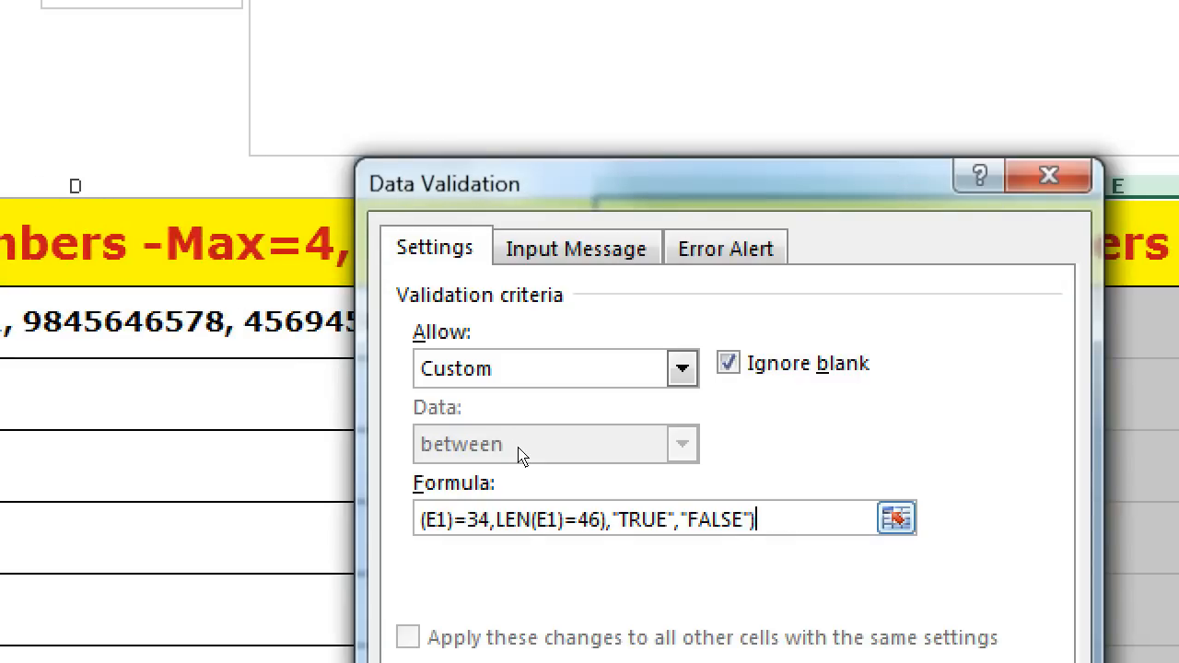
pyautogui.moveTo(588, 519); pyautogui.dragTo(362, 436)
pyautogui.click(500, 517)
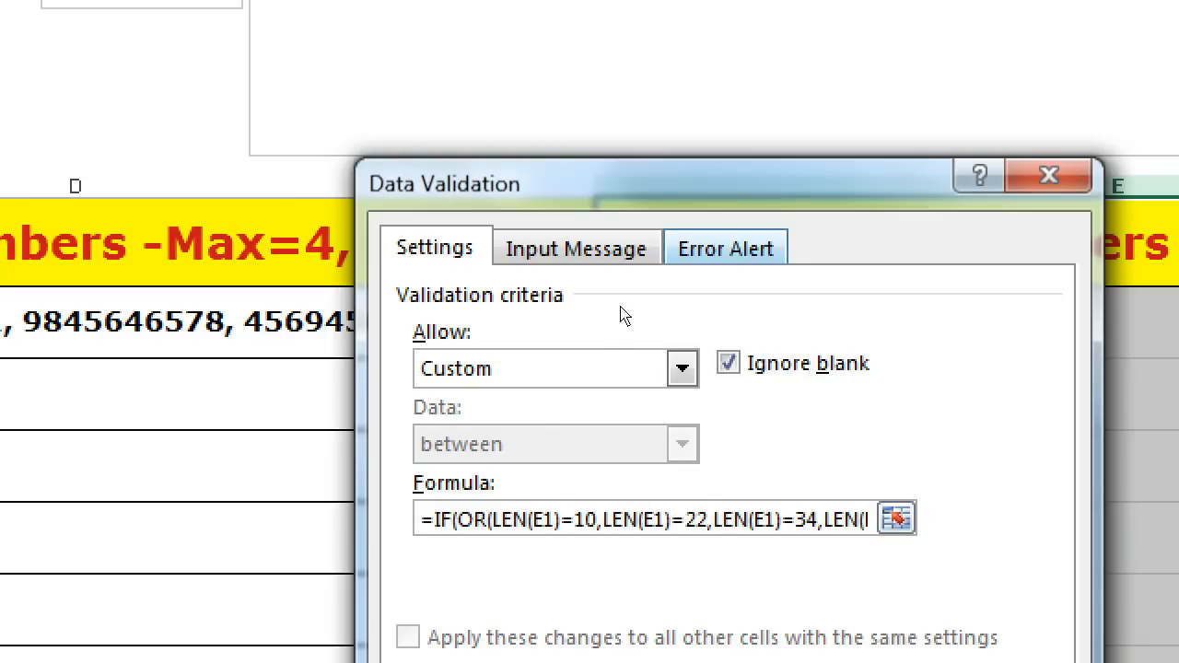
# Step: Title the Stop alert READ ERROR CAREFULLY, with a message requiring 10-digit numbers separated by comma and space
pyautogui.click(720, 249)
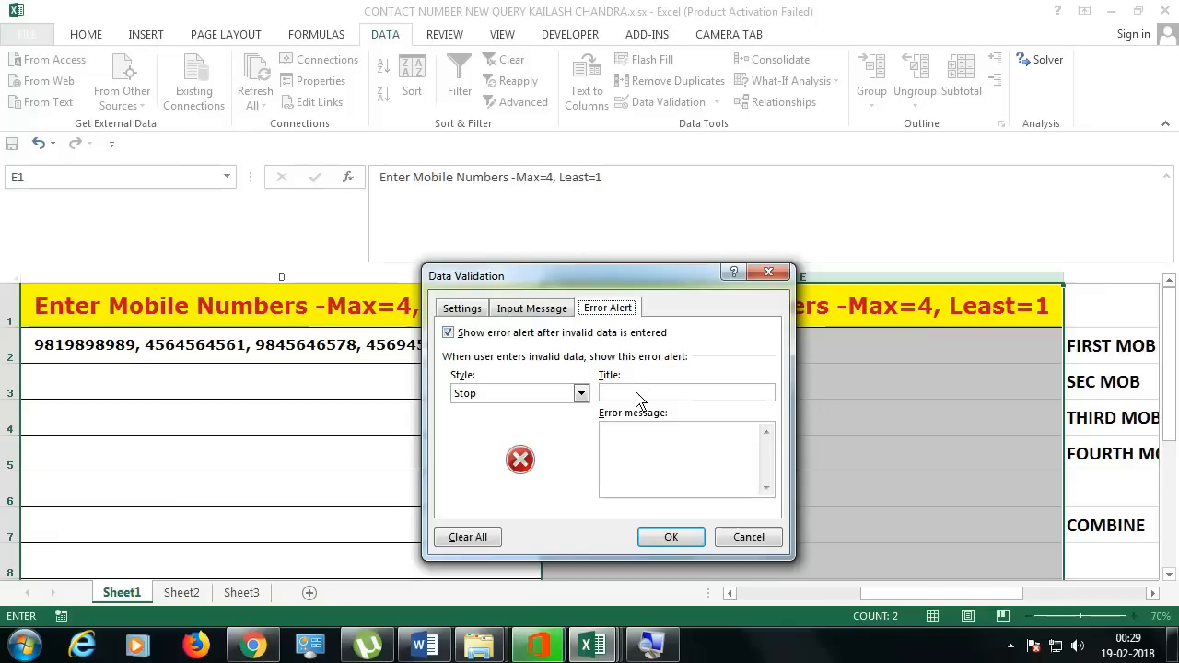
pyautogui.click(783, 420)
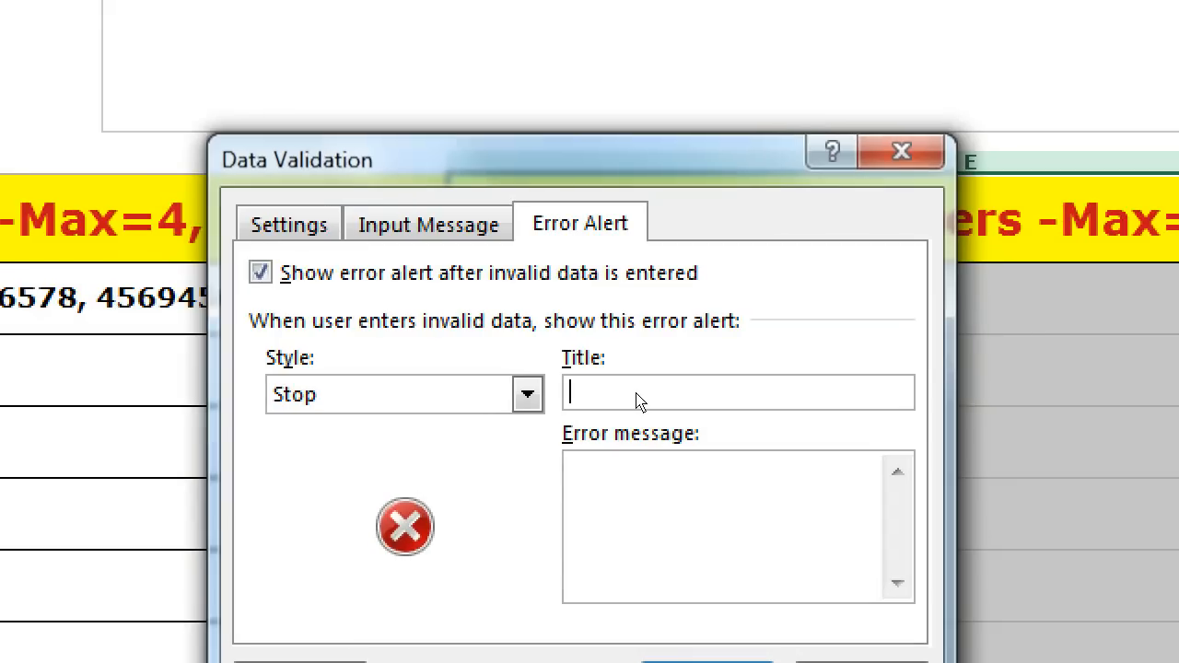
pyautogui.write('READ ERROR CAREFULLY')
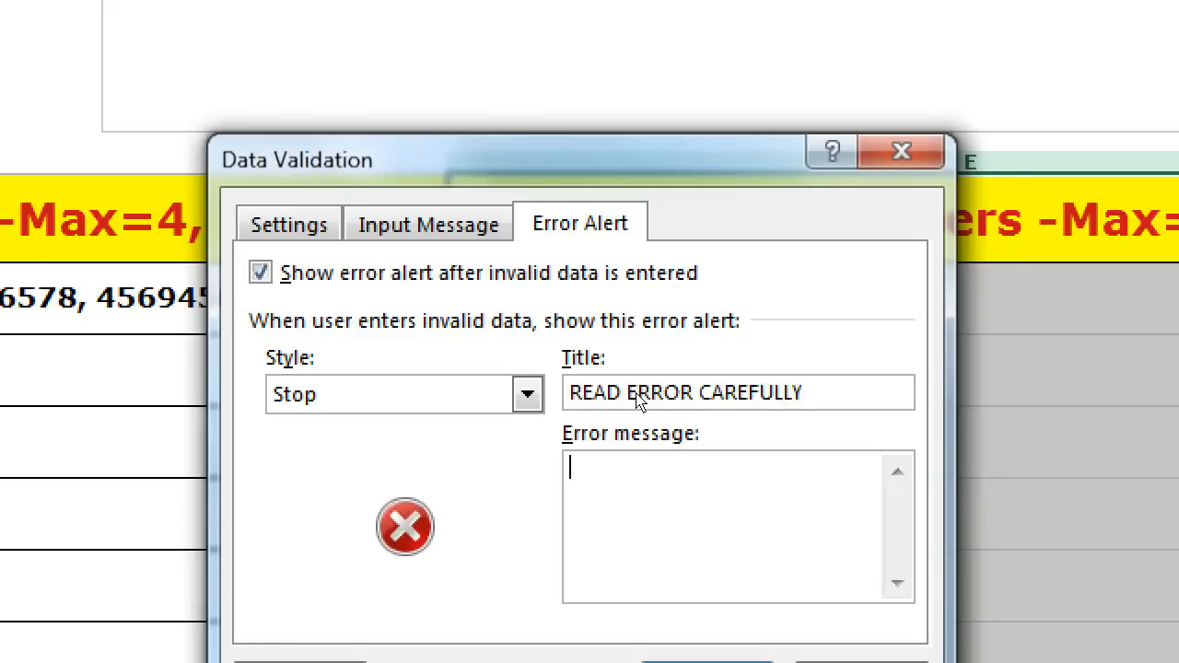
pyautogui.write('ENTER 10 DIGIT MB NUMBER AND ')
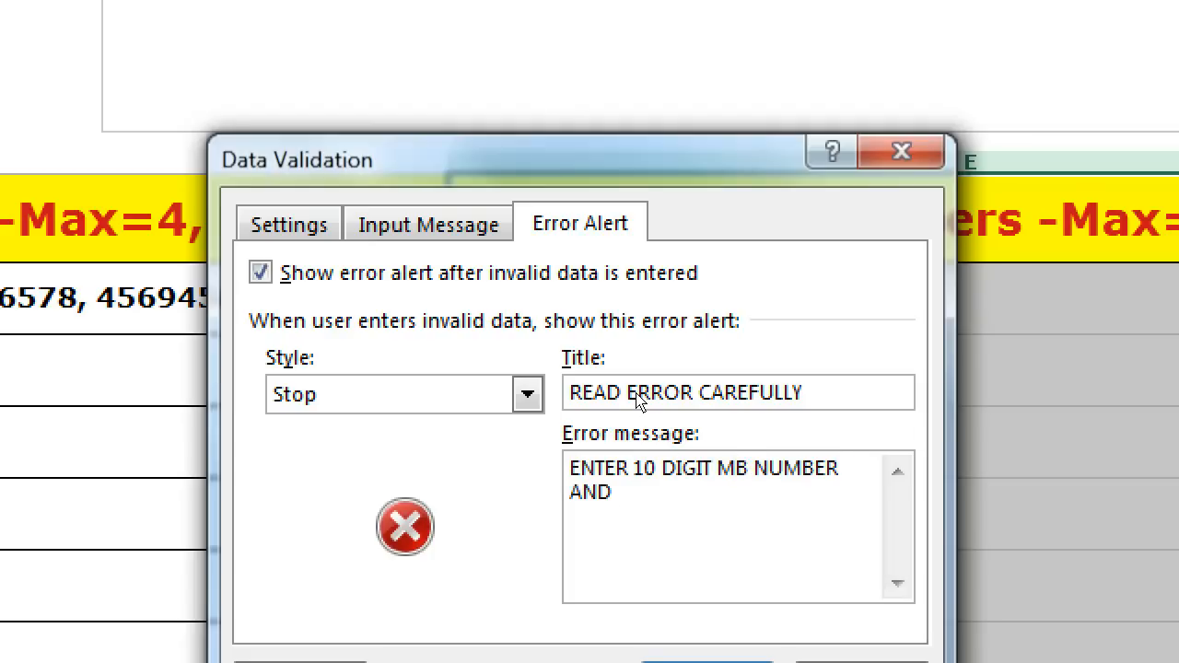
pyautogui.write('EVERY MB NU')
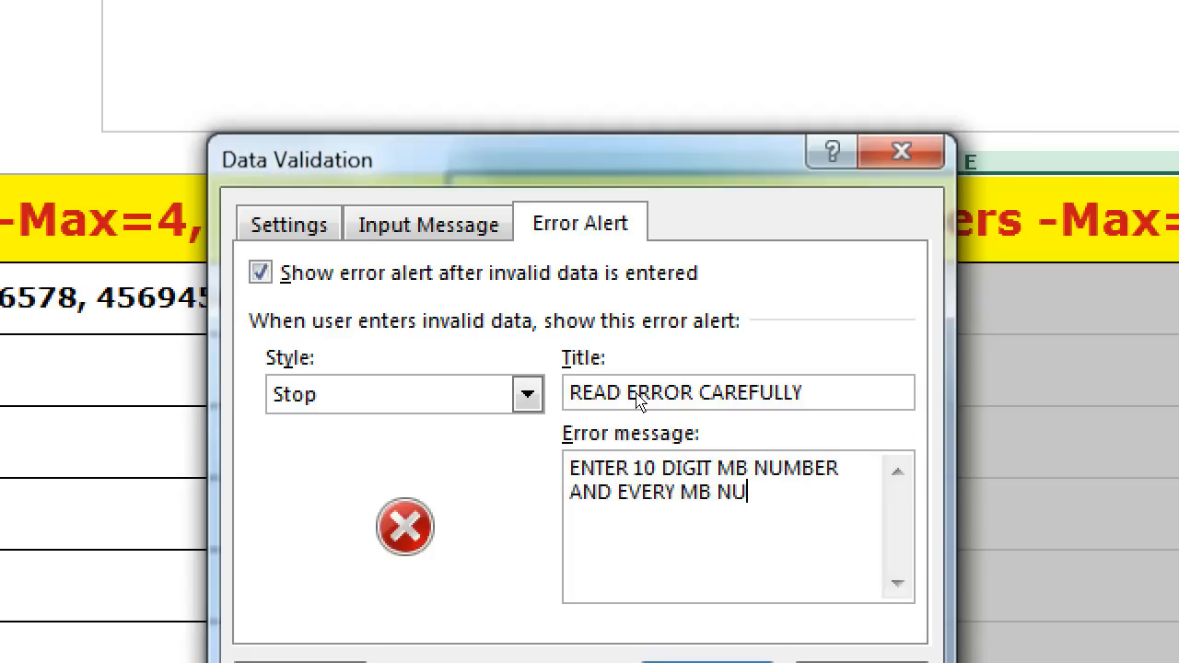
pyautogui.write('MBER SHOULD BE SEPREATE BY COA')
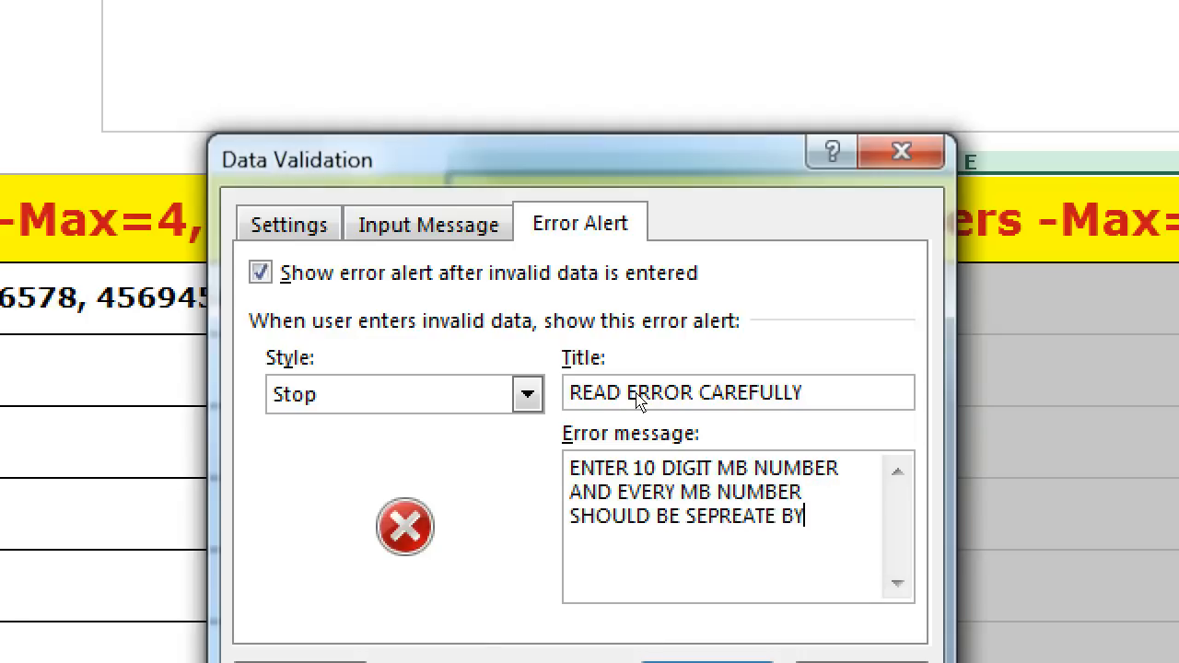
pyautogui.press('BackSpace')
pyautogui.write('MA A')
pyautogui.write('ND SPACE')
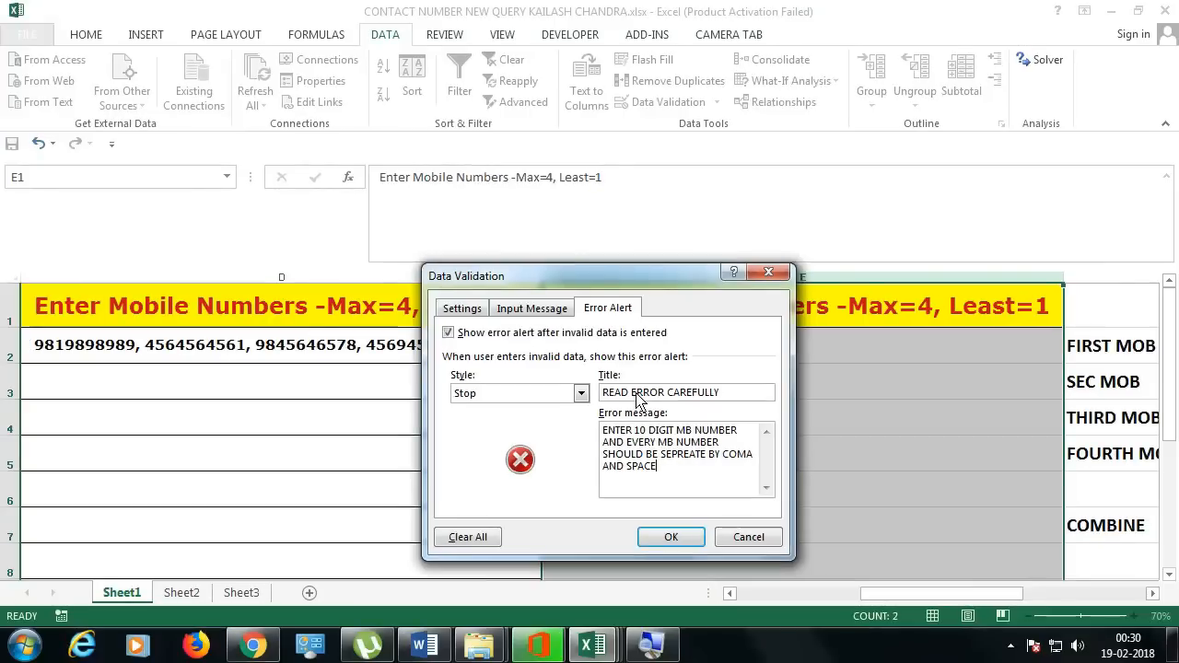
pyautogui.click(1153, 596)
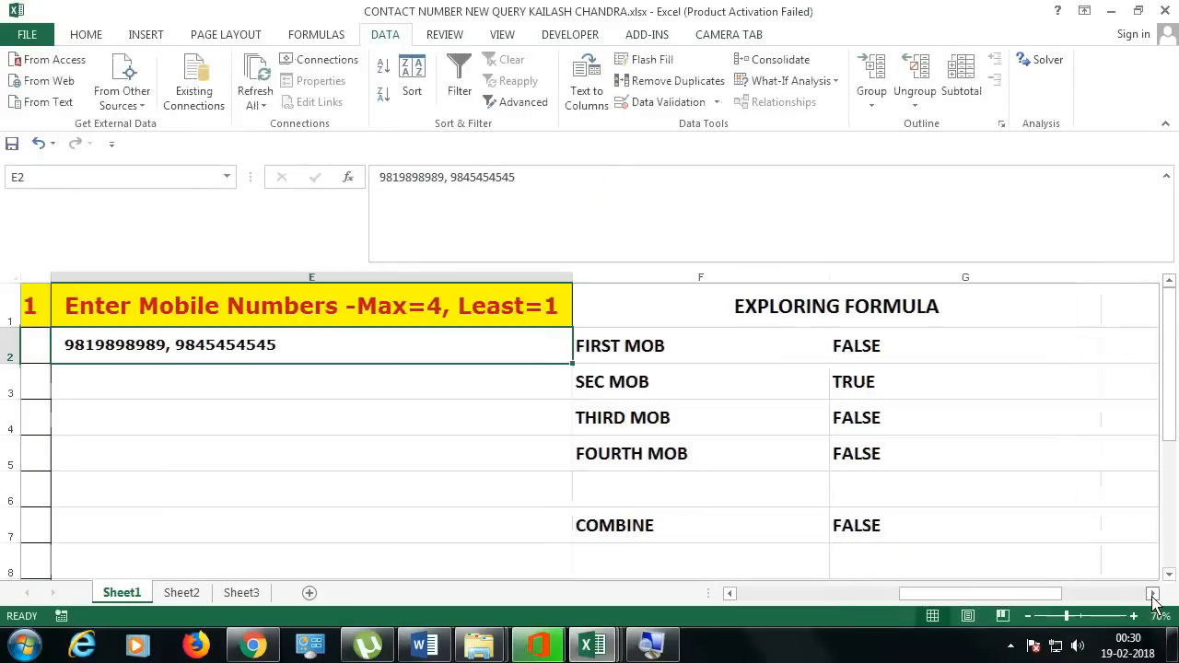
pyautogui.doubleClick(291, 356)
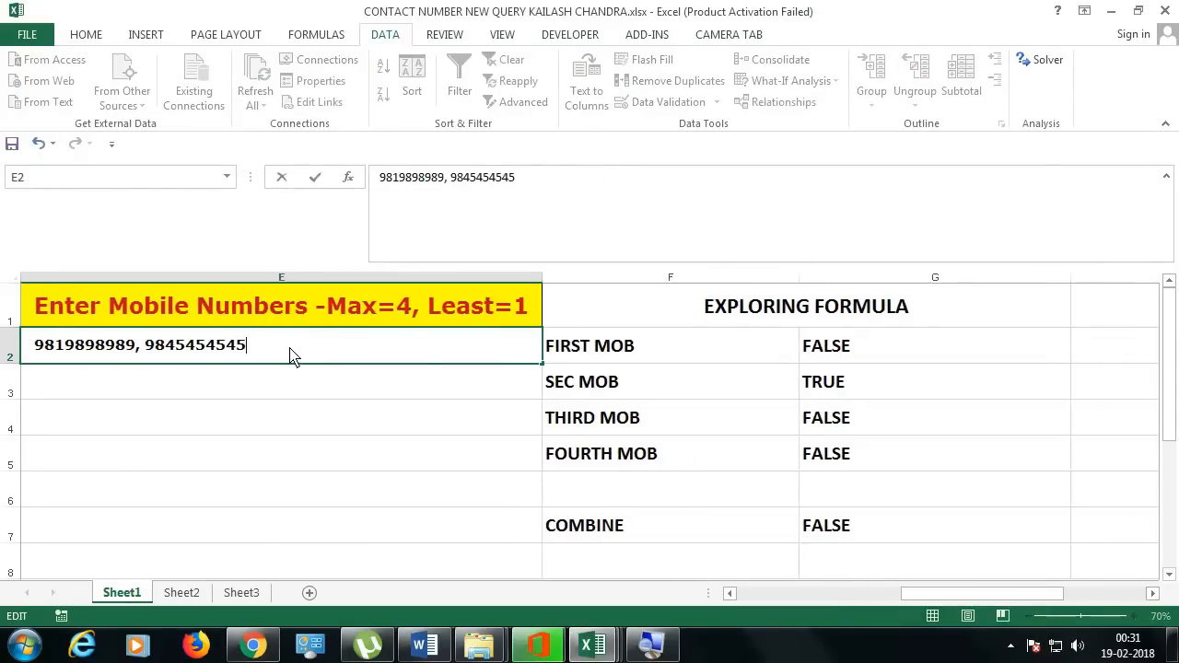
pyautogui.press('Escape')
pyautogui.press('Delete')
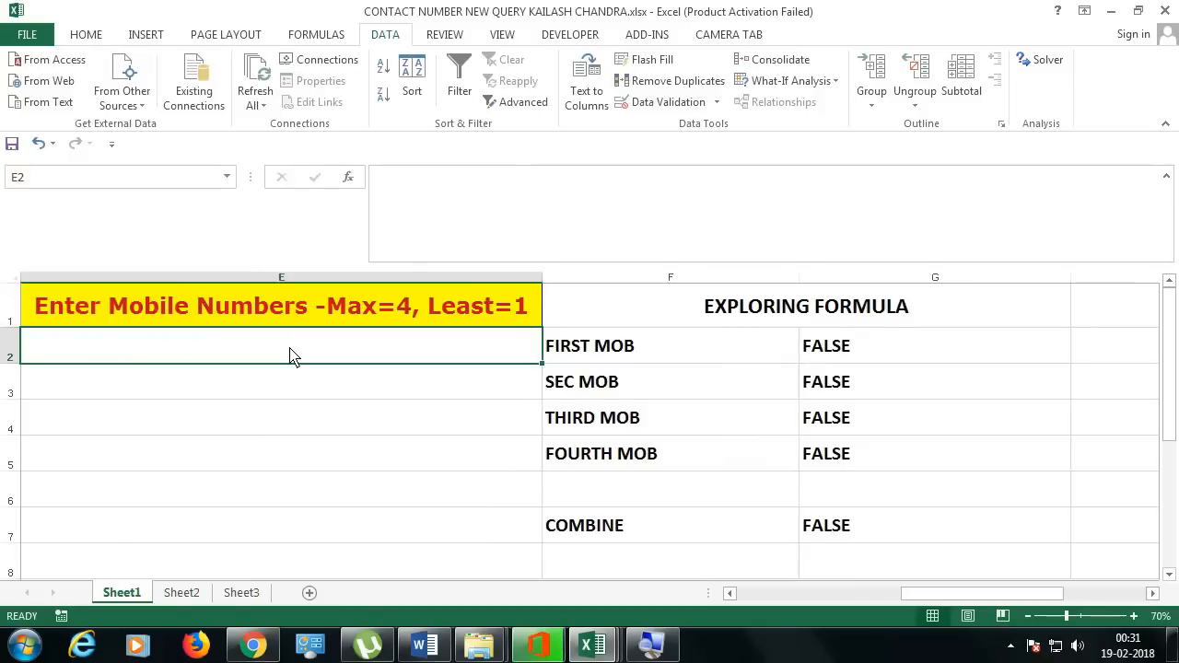
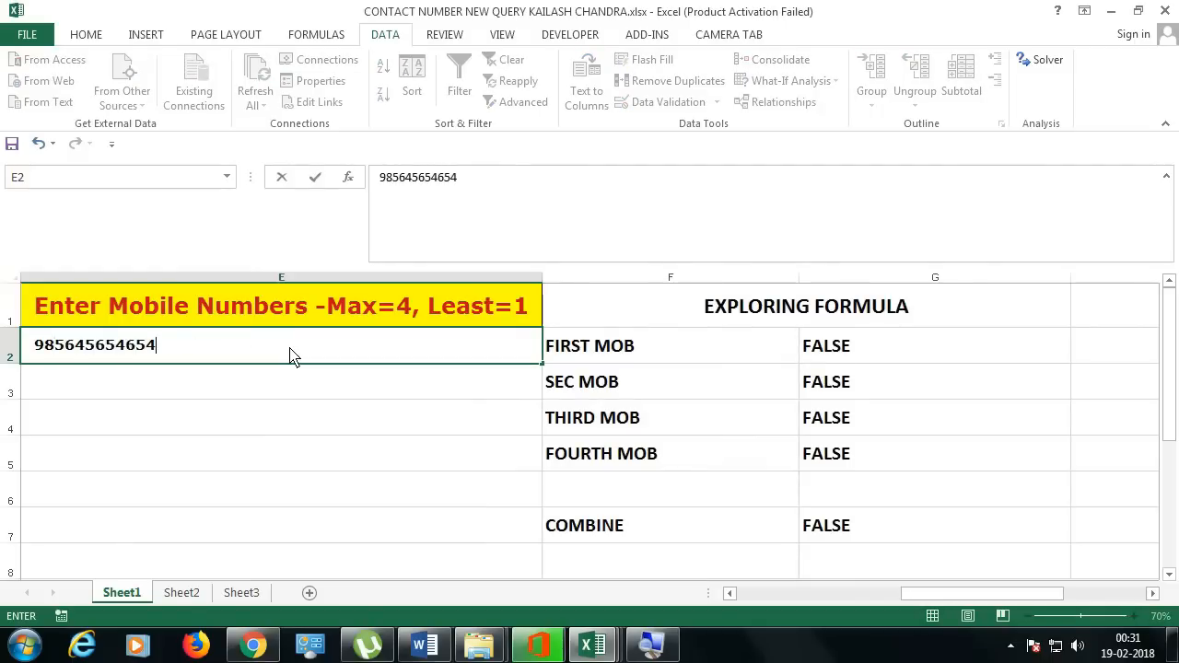
pyautogui.press('Return')
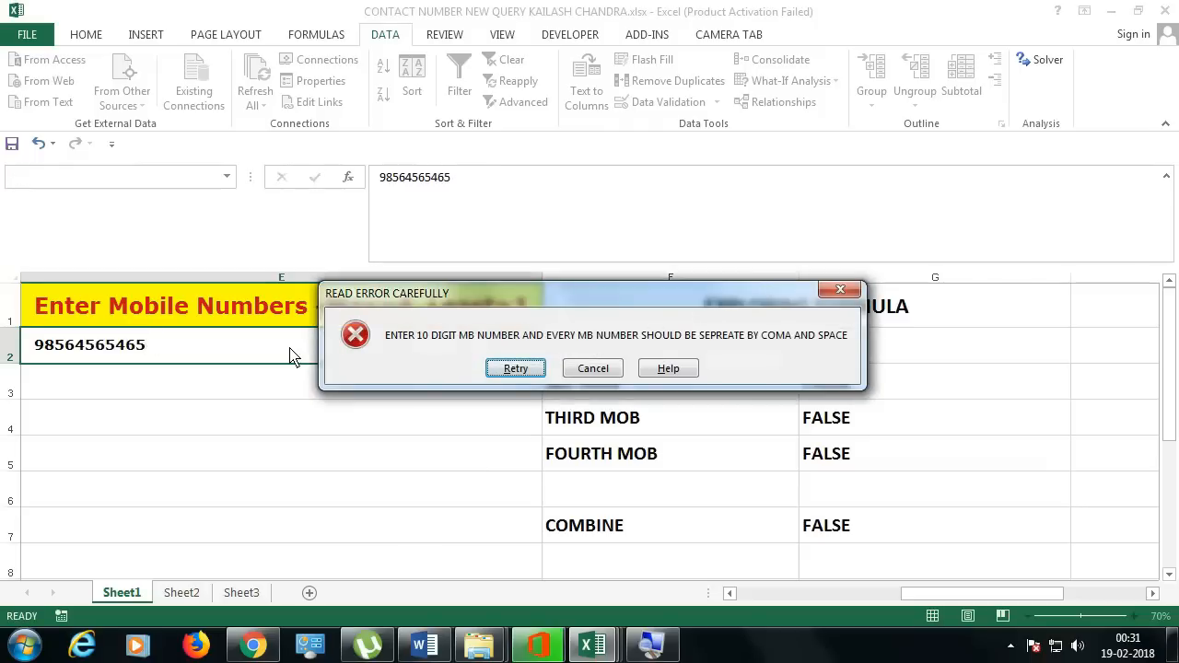
pyautogui.press('Return')
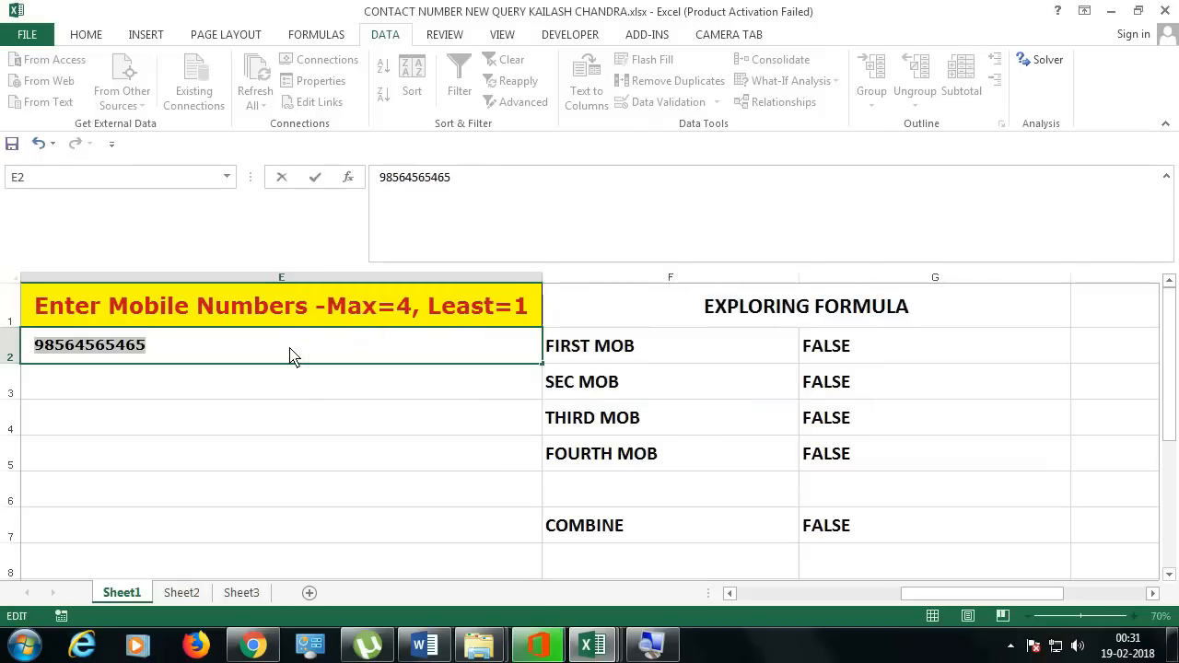
pyautogui.press('End')
pyautogui.press('BackSpace')
pyautogui.press('Return')
pyautogui.click(289, 356)
pyautogui.doubleClick(289, 357)
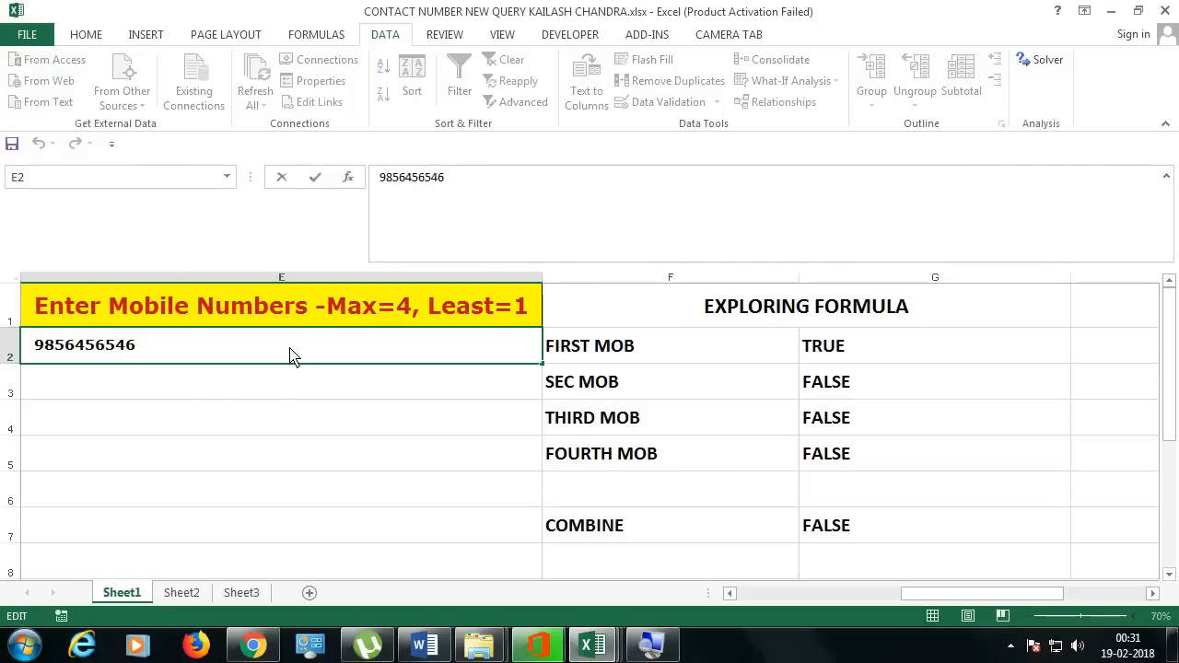
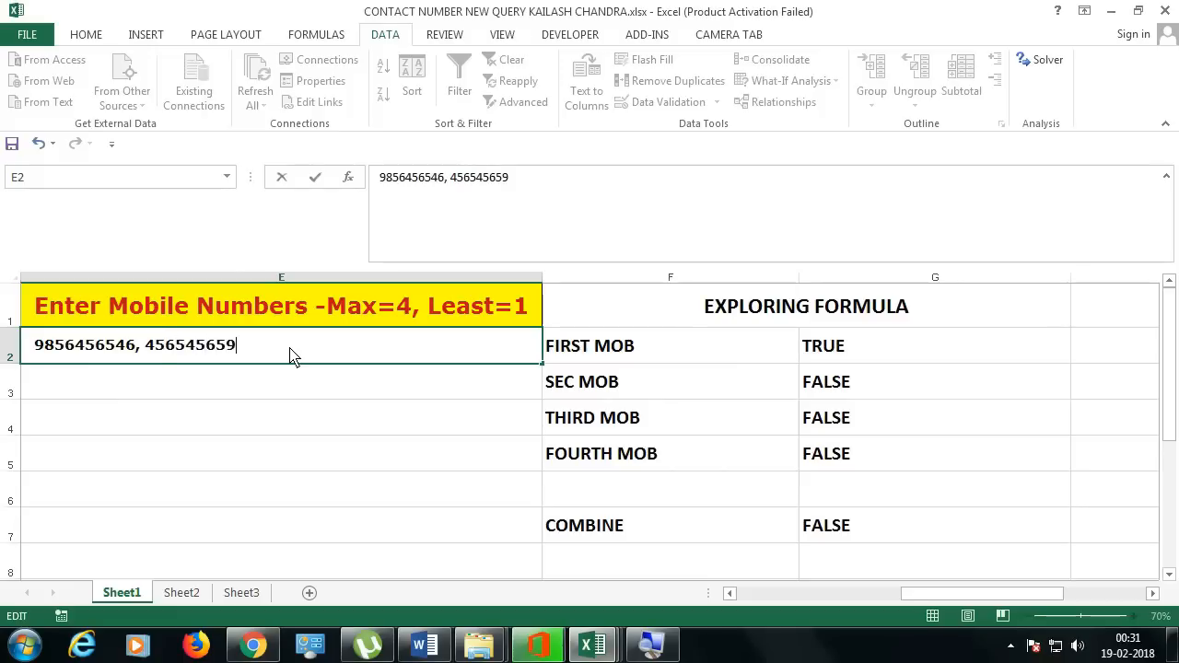
pyautogui.press('Return')
# Step: Test an 11-digit second number in E2 and cancel the rejected entry to keep the valid values
pyautogui.click(290, 357)
pyautogui.doubleClick(290, 358)
pyautogui.write('5')
pyautogui.press('Return')
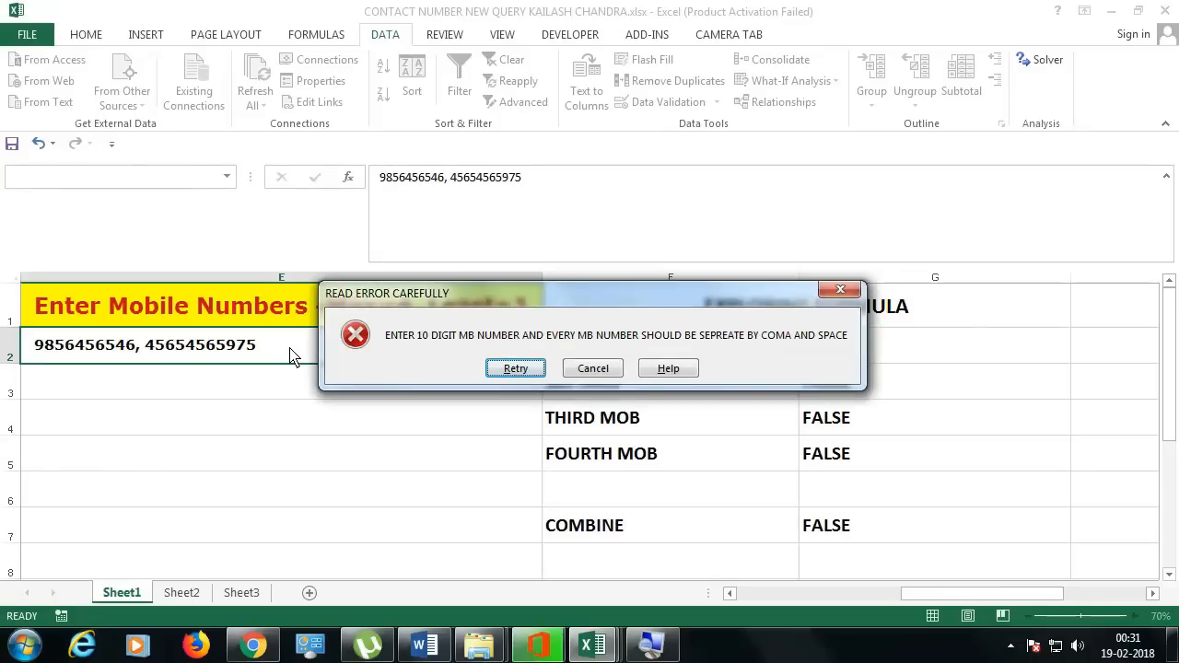
pyautogui.press('Escape')
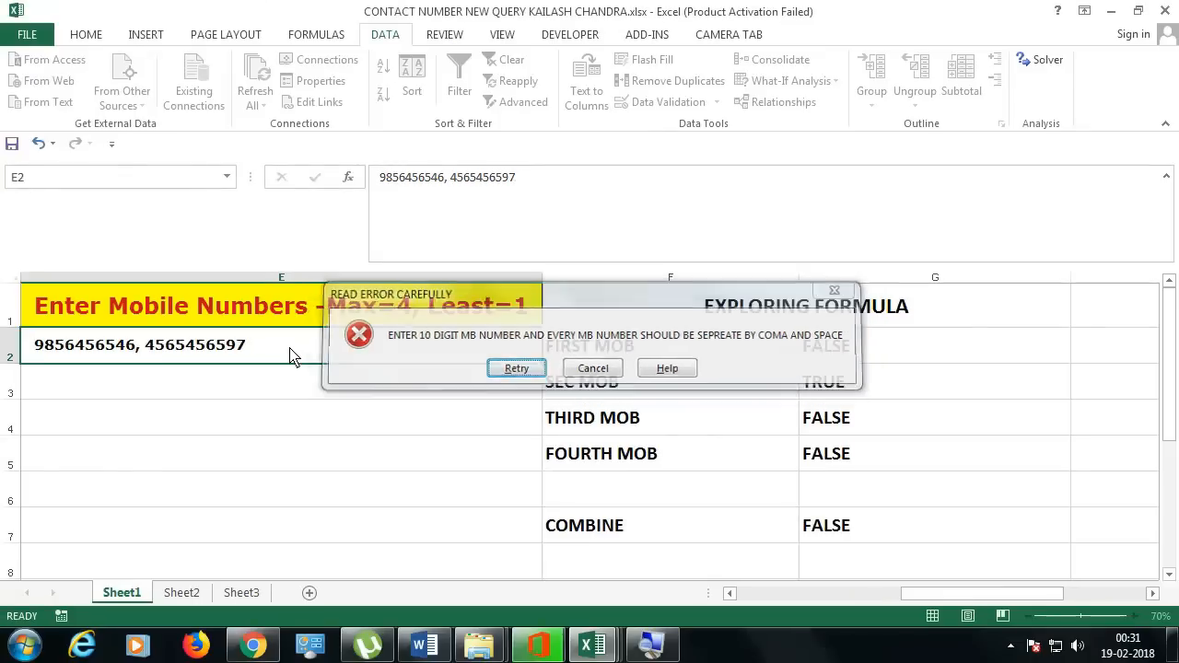
pyautogui.moveTo(908, 595); pyautogui.dragTo(743, 597)
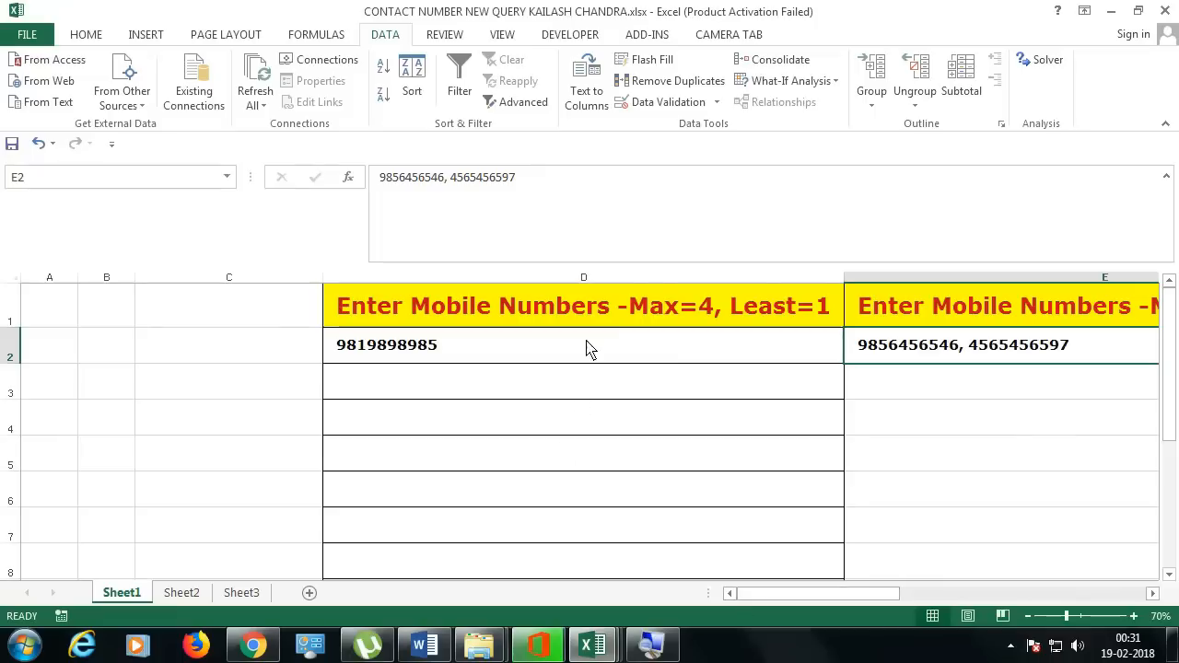
# Step: Append ')' to the end of column D's D1 length-check validation formula and confirm it
pyautogui.click(652, 278)
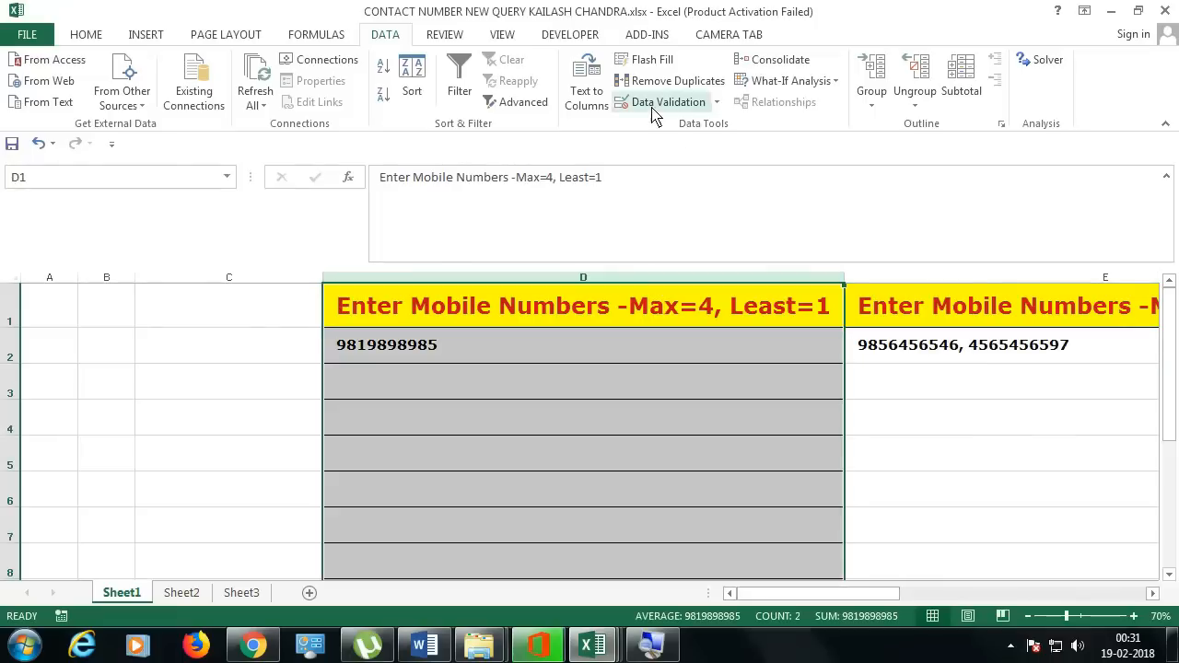
pyautogui.click(657, 104)
pyautogui.click(461, 308)
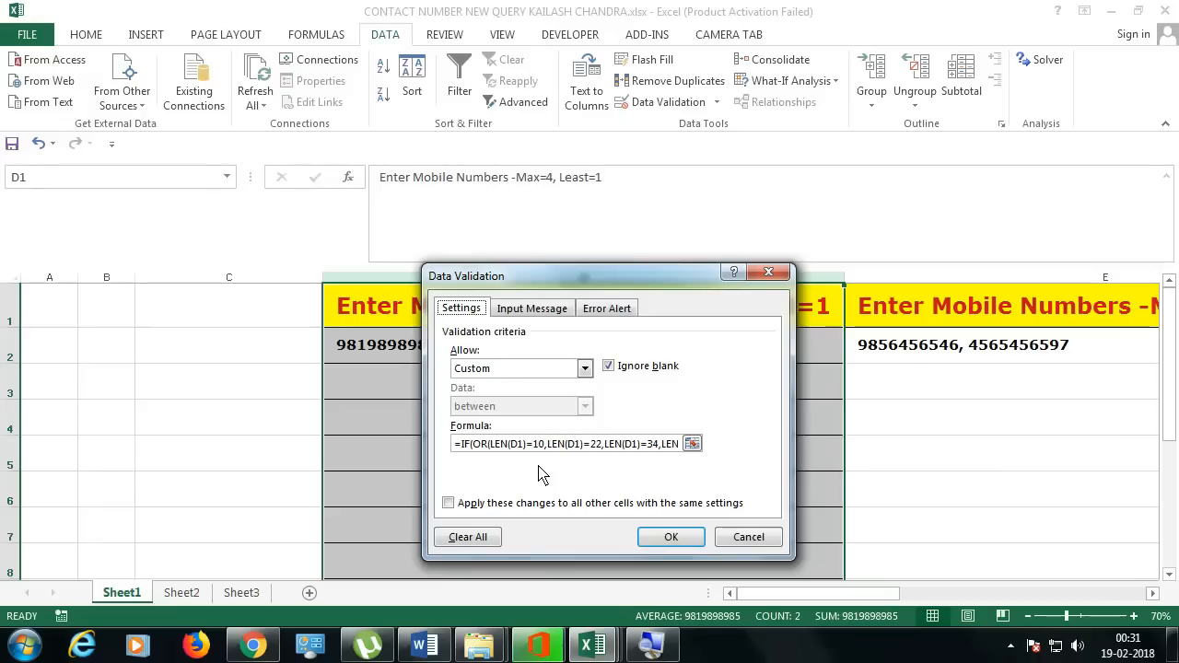
pyautogui.click(517, 446)
pyautogui.press('End')
pyautogui.write(')')
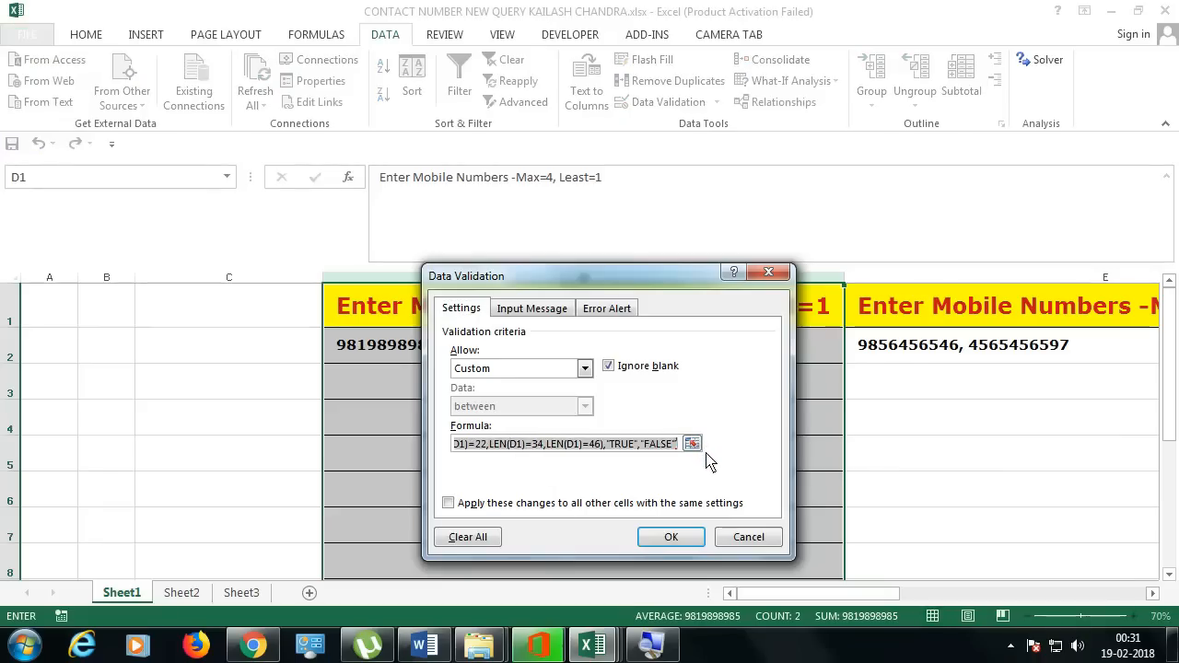
pyautogui.press('Return')
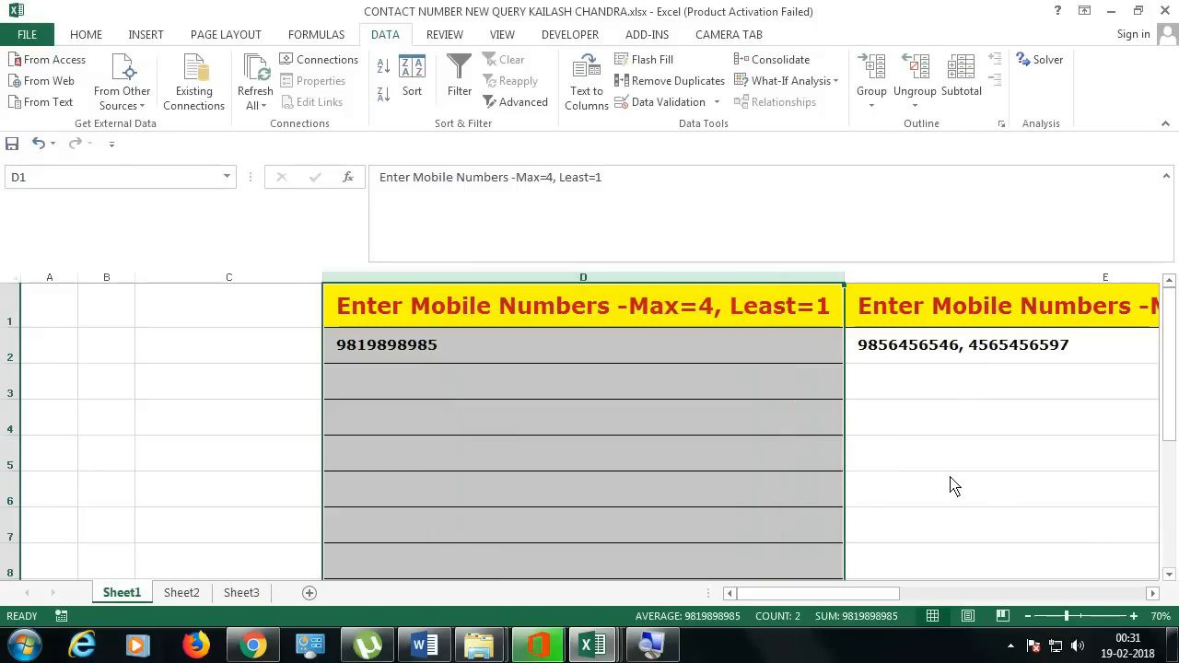
pyautogui.click(1152, 594)
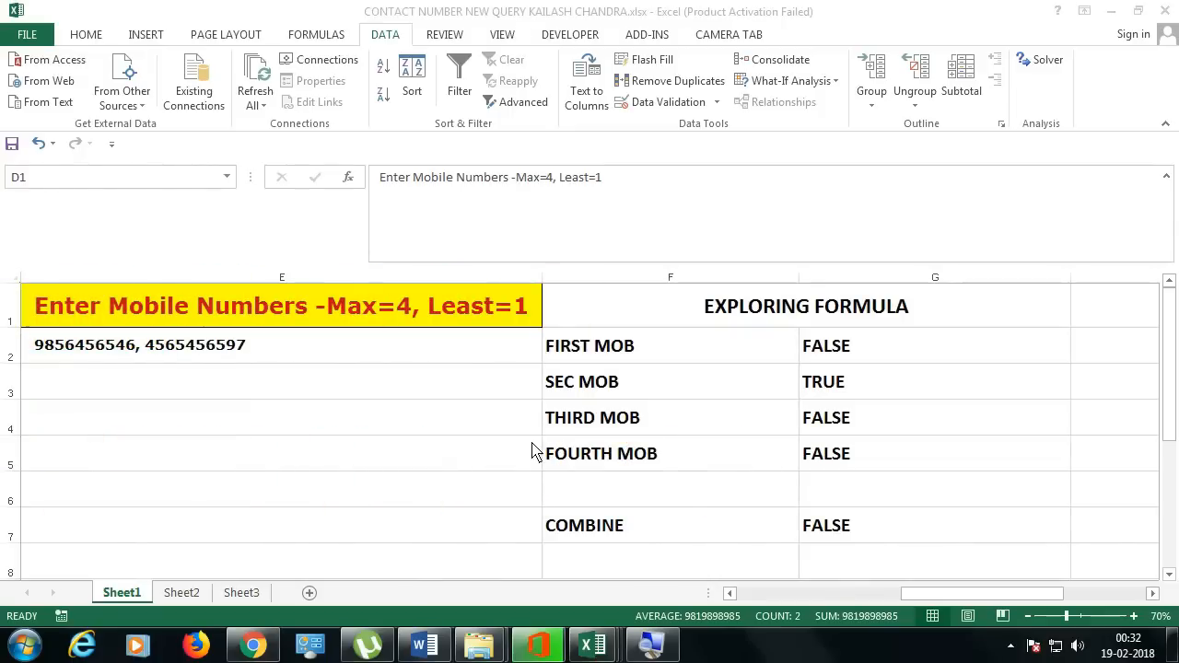
# Step: Select cell E2, then pick February in the month strip to show 65 %
pyautogui.click(401, 356)
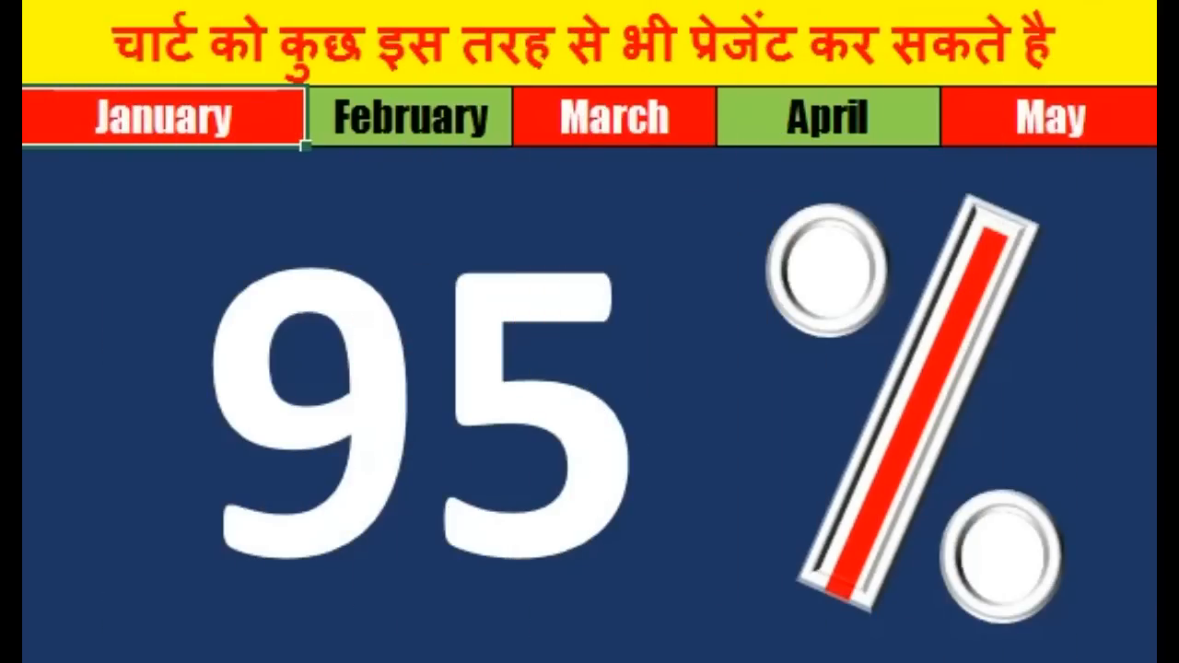
pyautogui.click(429, 134)
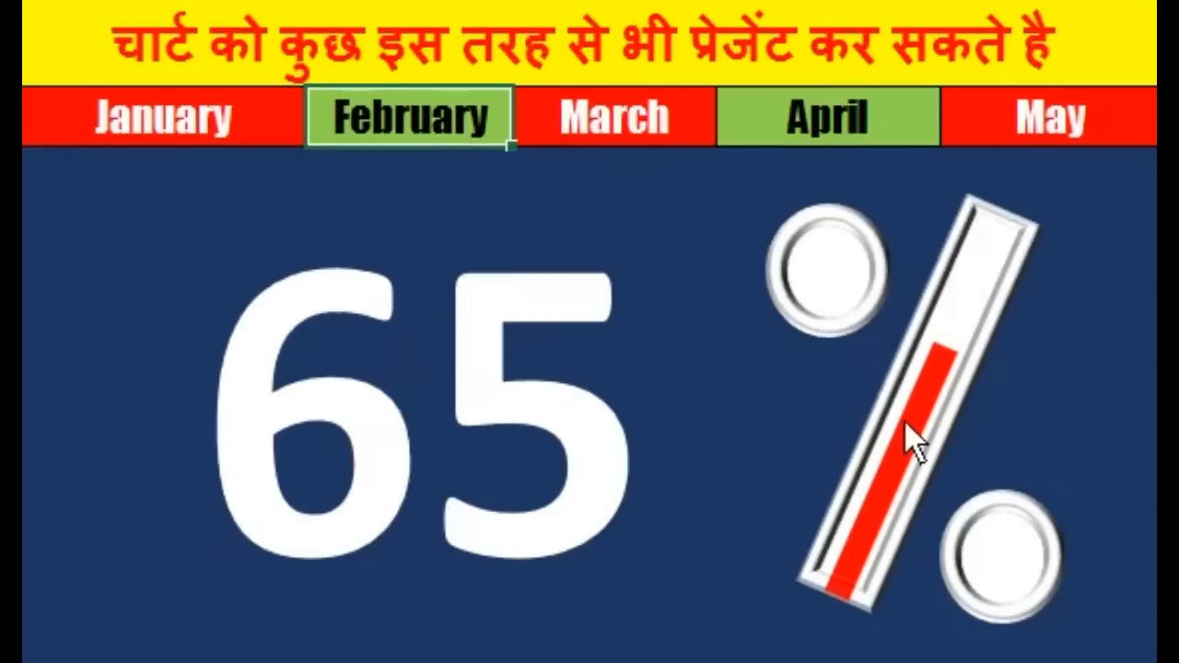